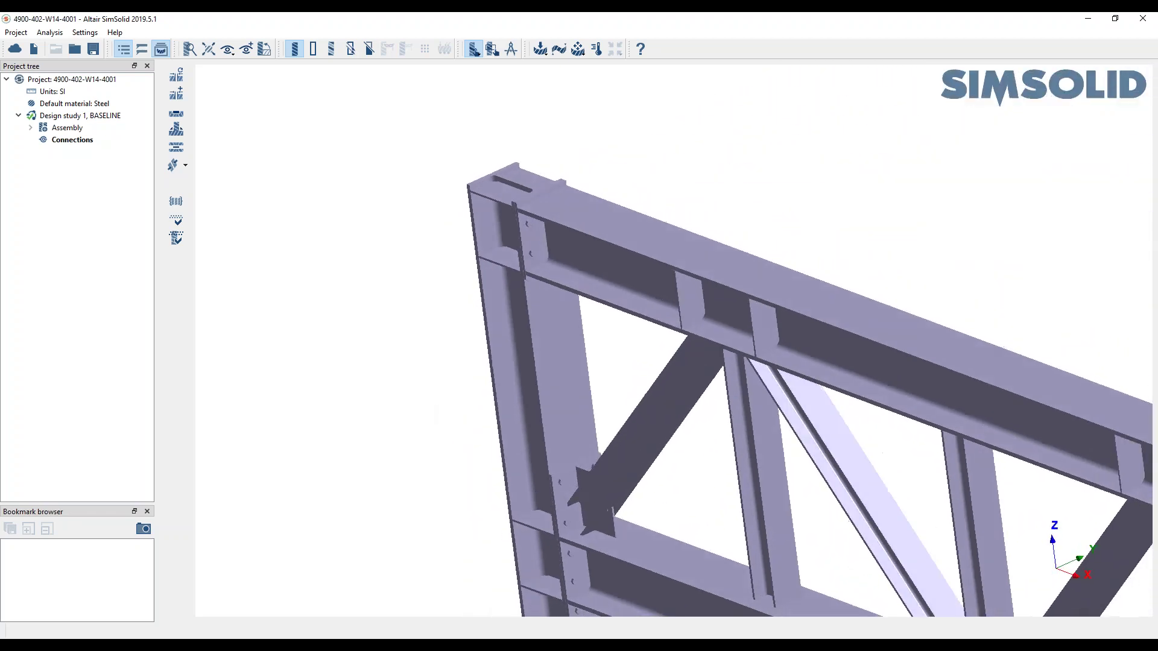
# Examine the gantry frame's column joints, truss members and the lower beam's stiffener plates at close range and from both sides.
pyautogui.scroll(5, 516, 375)
pyautogui.scroll(-5, 490, 337)
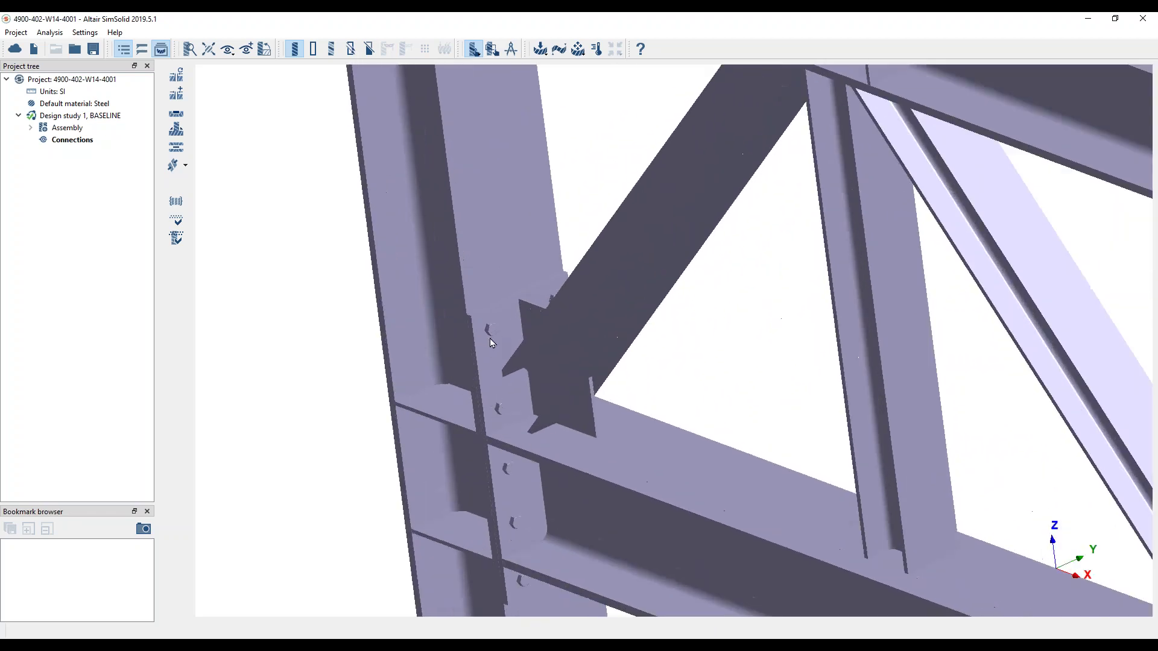
pyautogui.scroll(-10, 496, 349)
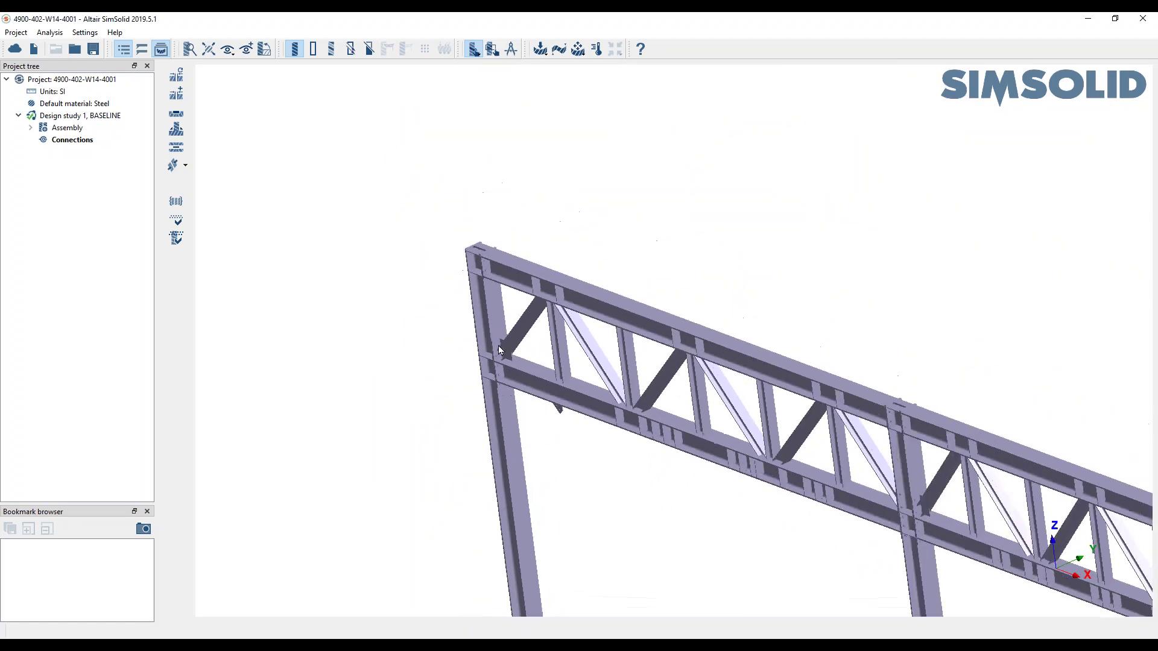
pyautogui.moveTo(744, 374); pyautogui.dragTo(847, 315)
pyautogui.moveTo(754, 283); pyautogui.dragTo(614, 321, button='right')
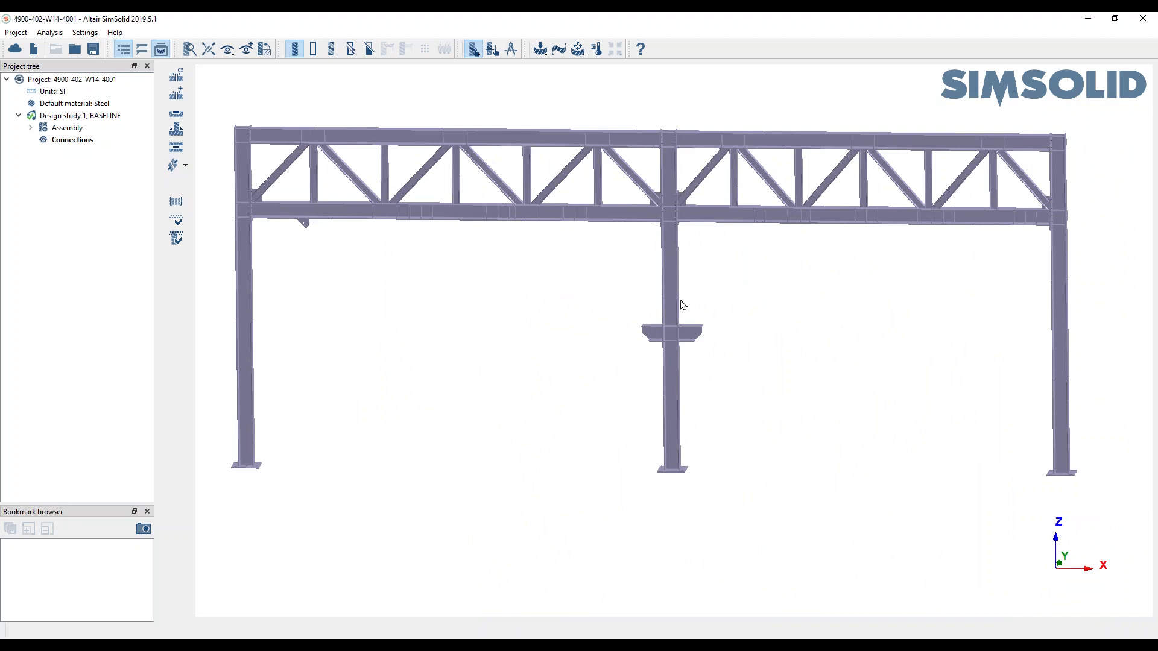
pyautogui.moveTo(624, 279); pyautogui.dragTo(739, 295)
pyautogui.moveTo(368, 248); pyautogui.dragTo(452, 250, button='right')
pyautogui.scroll(5, 452, 248)
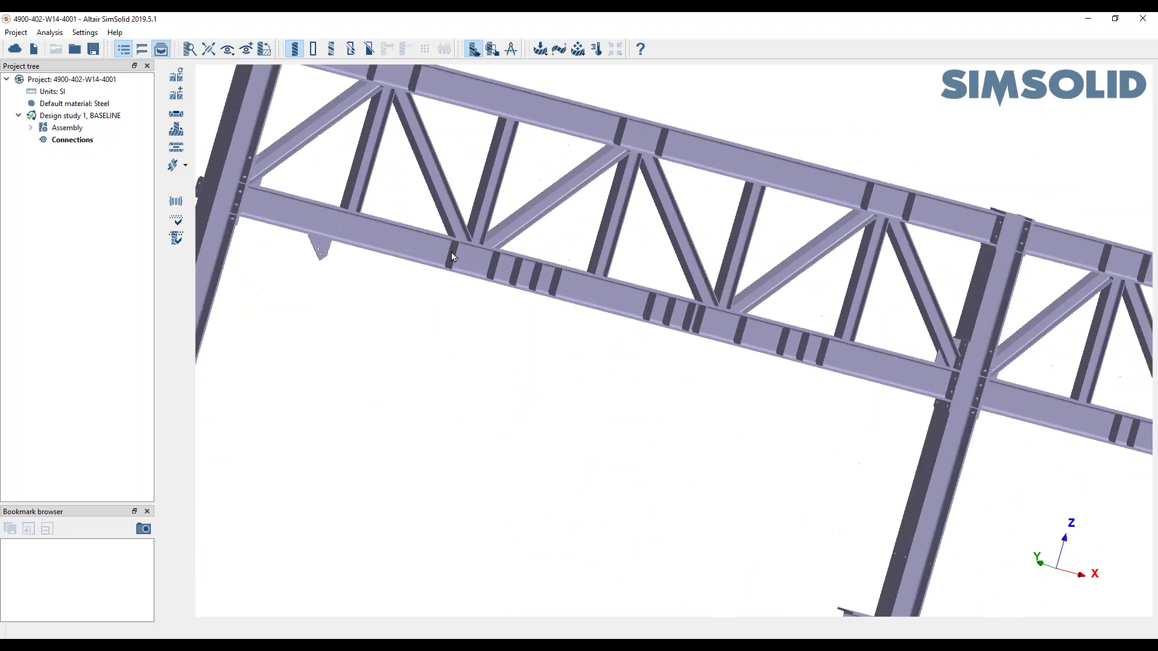
pyautogui.scroll(6, 449, 266)
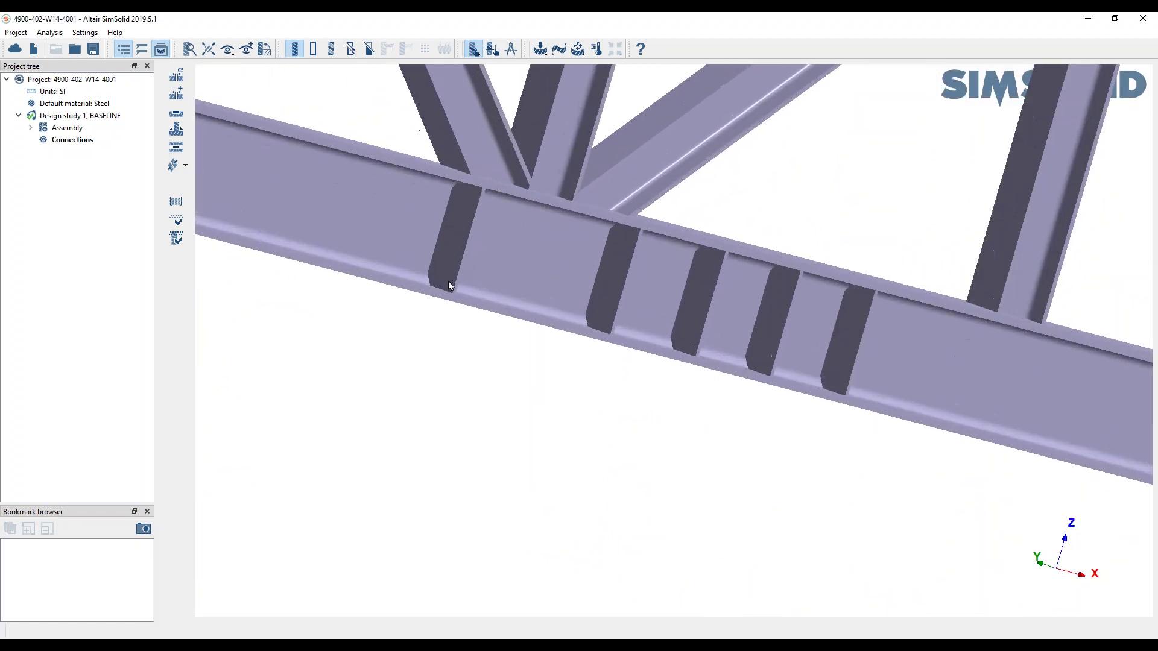
pyautogui.scroll(2, 438, 300)
pyautogui.moveTo(433, 287); pyautogui.dragTo(434, 295)
pyautogui.moveTo(477, 352)
pyautogui.mouseDown()
pyautogui.moveTo(424, 370)
pyautogui.moveTo(334, 372)
pyautogui.moveTo(489, 340)
pyautogui.mouseUp()
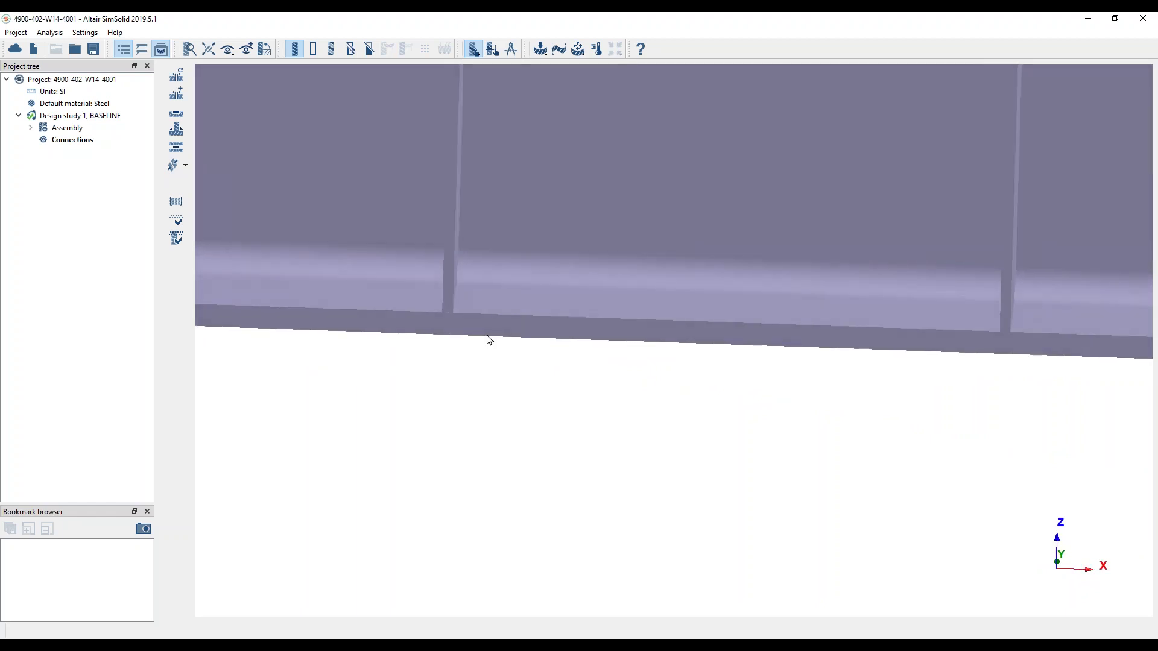
pyautogui.scroll(-5, 517, 367)
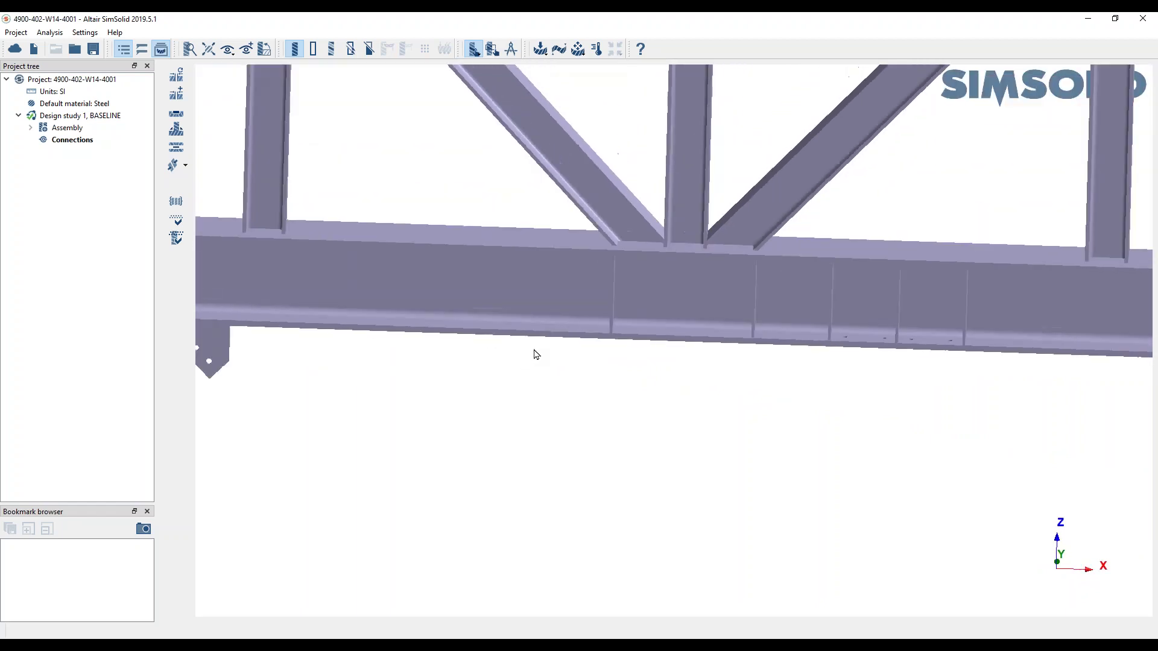
pyautogui.scroll(-4, 535, 351)
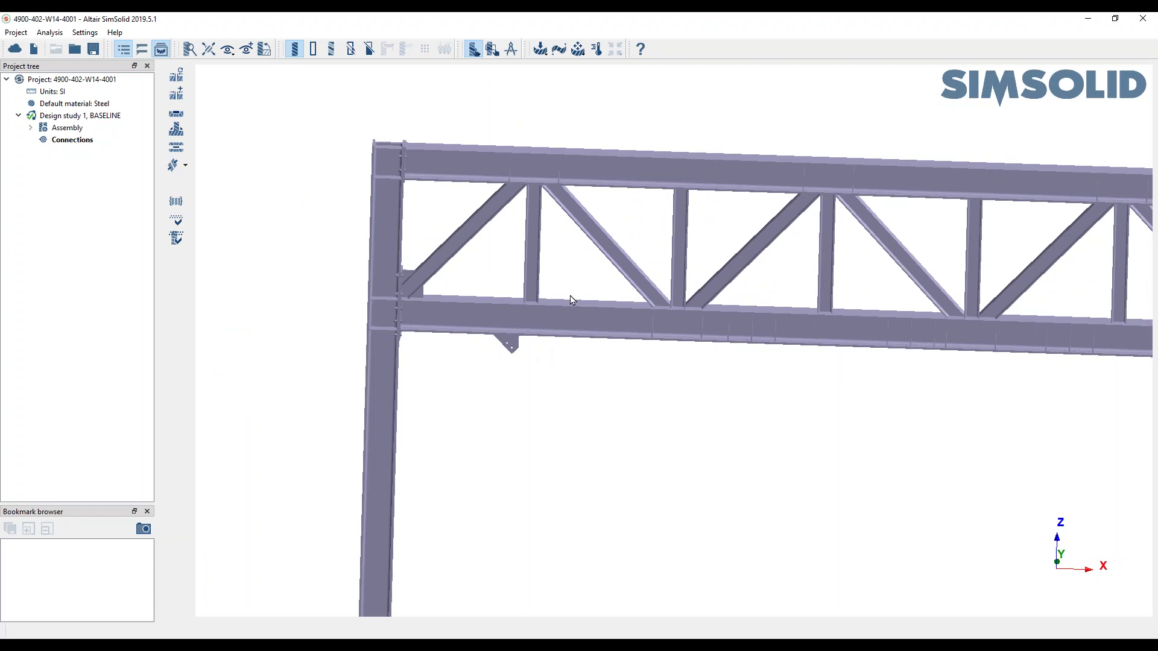
pyautogui.scroll(-2, 573, 299)
# Switch to the Bottom standard view and apply the generic Steel material to all parts of the assembly.
pyautogui.click(231, 53)
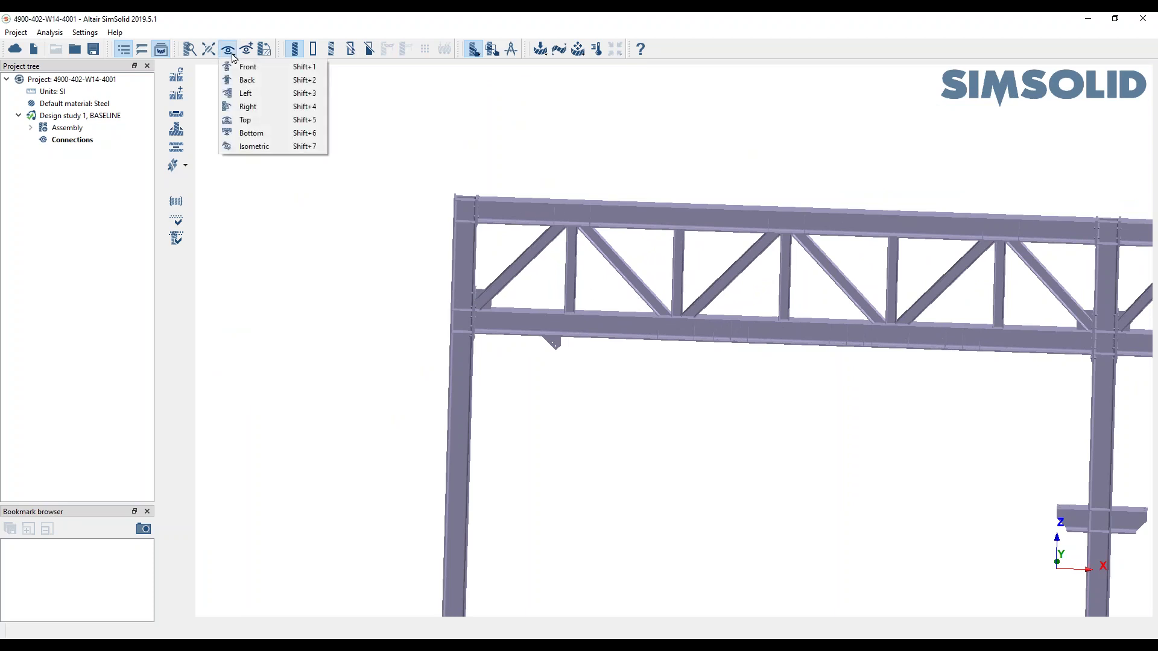
pyautogui.click(252, 134)
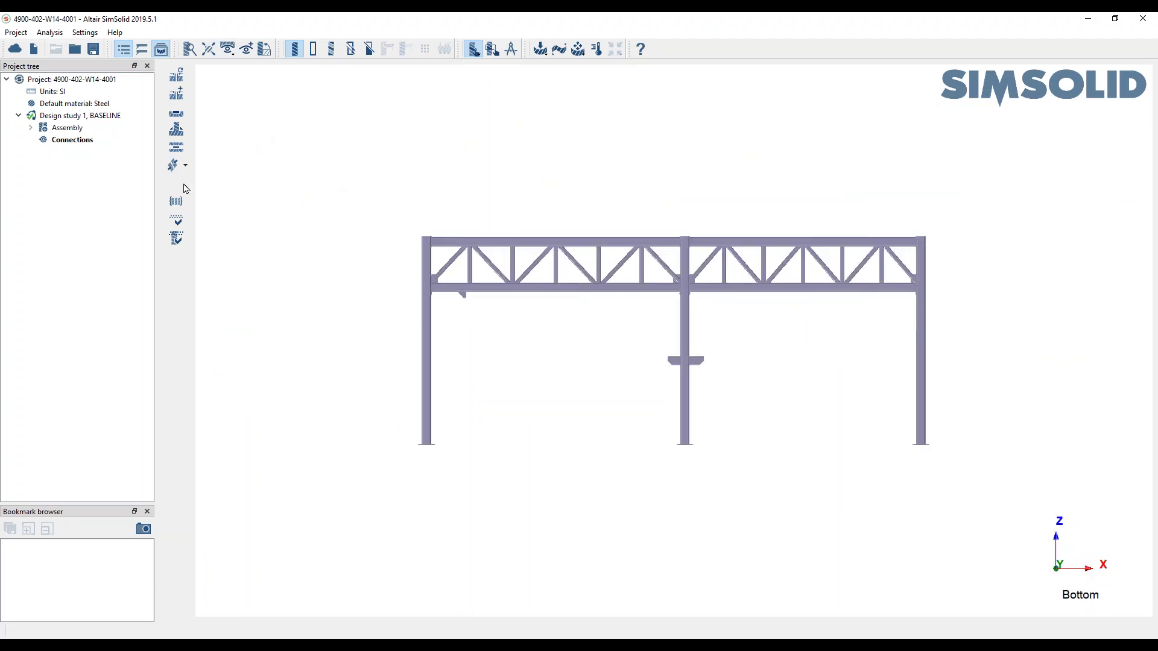
pyautogui.click(70, 129)
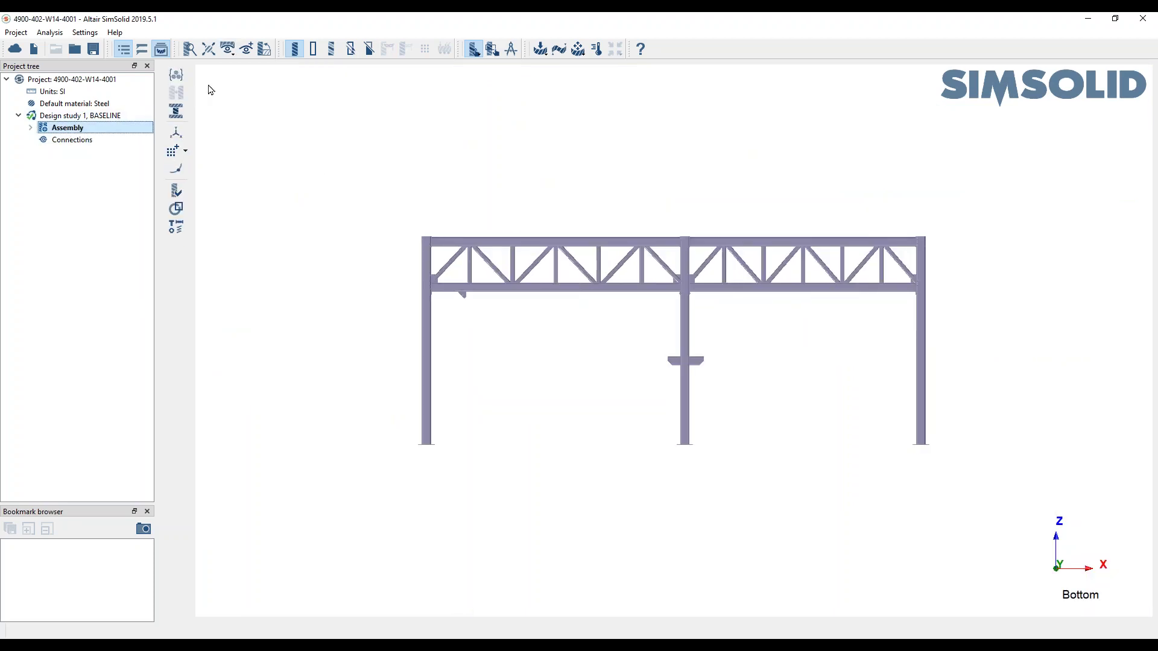
pyautogui.click(176, 75)
pyautogui.click(498, 182)
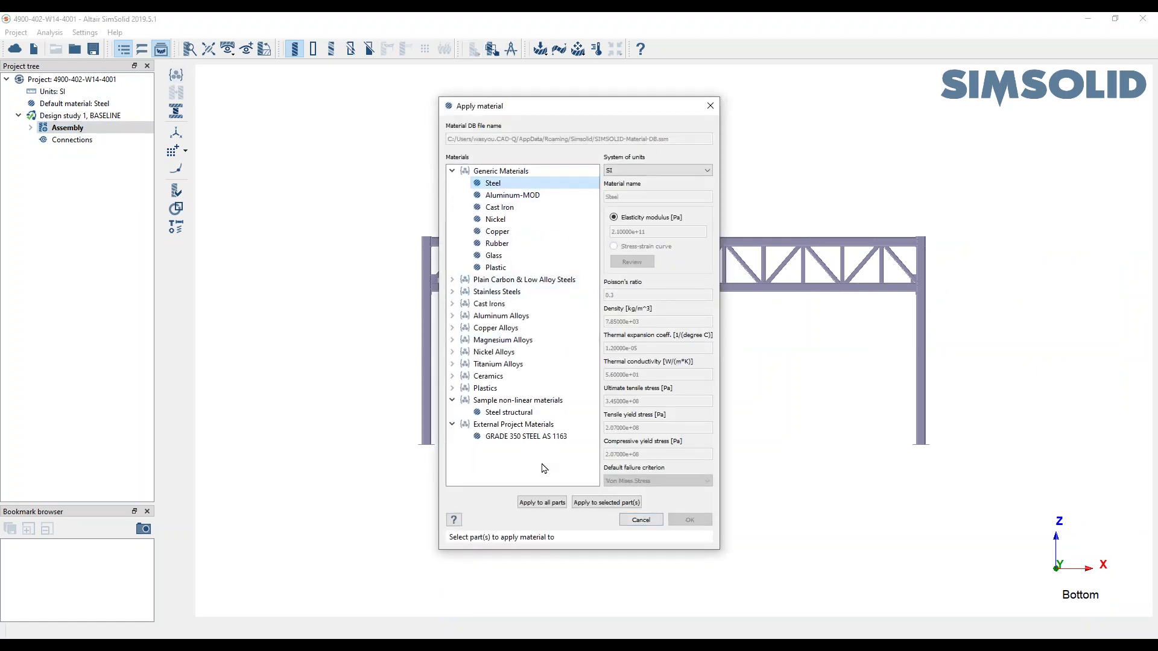
pyautogui.click(542, 503)
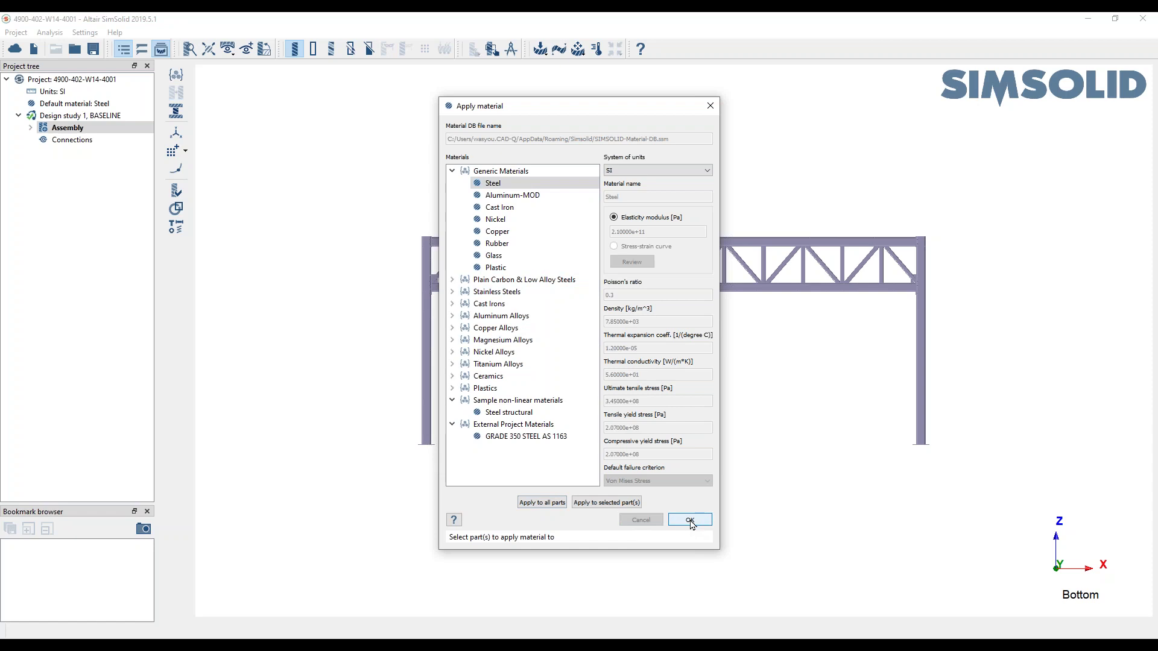
pyautogui.click(690, 521)
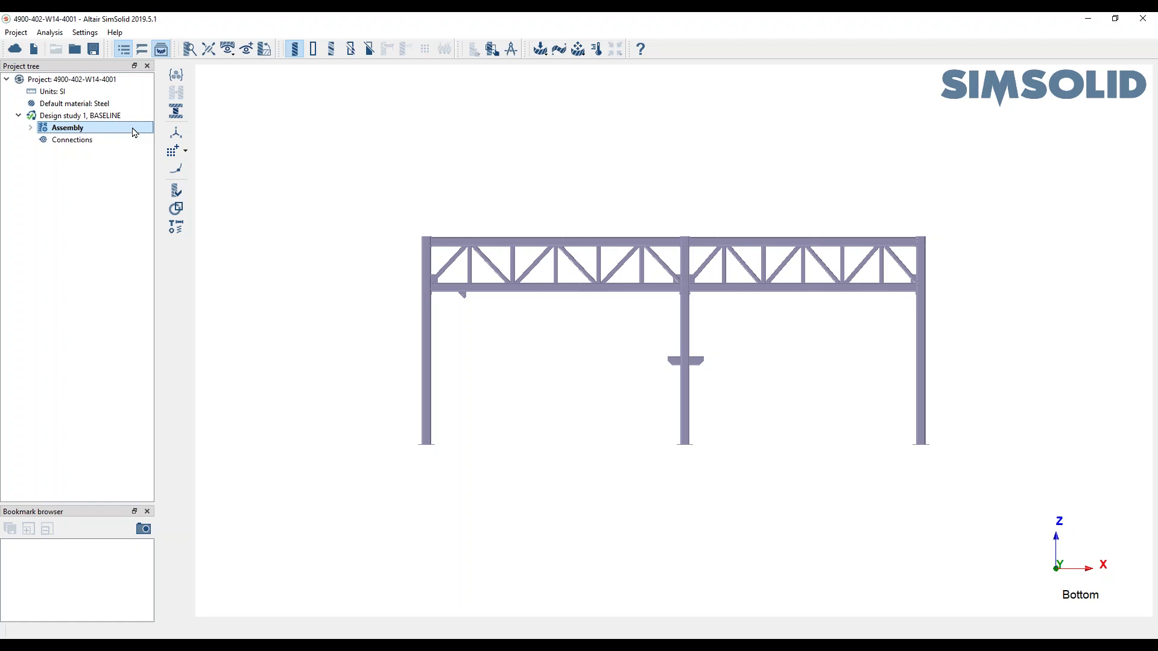
pyautogui.click(73, 139)
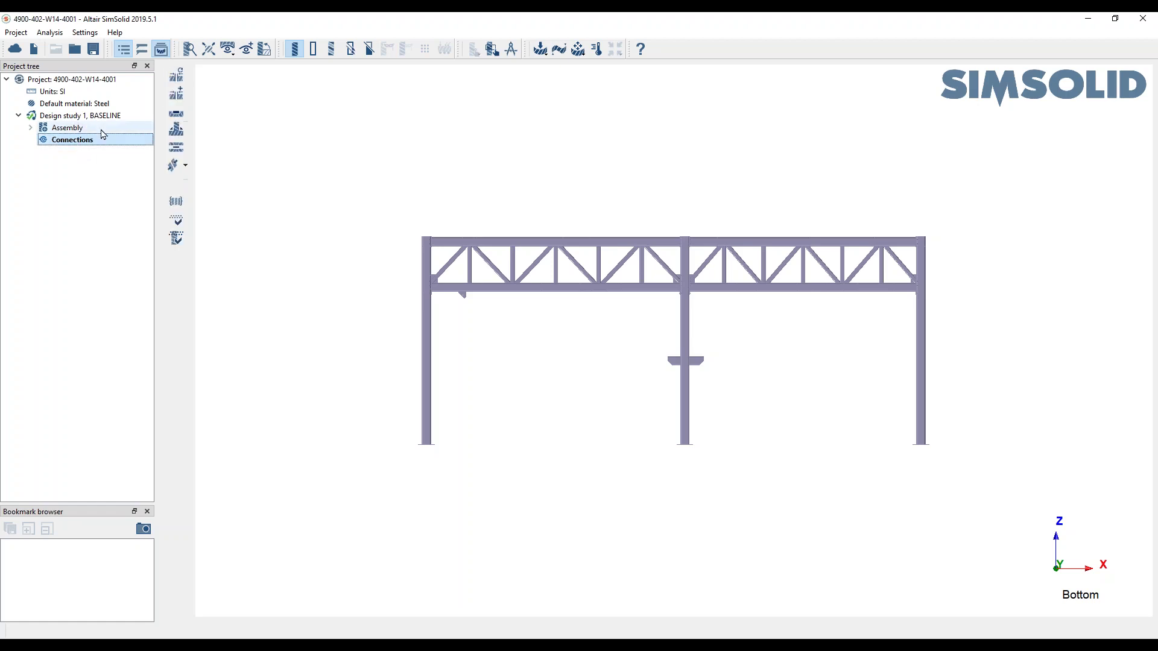
pyautogui.click(179, 78)
pyautogui.moveTo(265, 259); pyautogui.dragTo(367, 135)
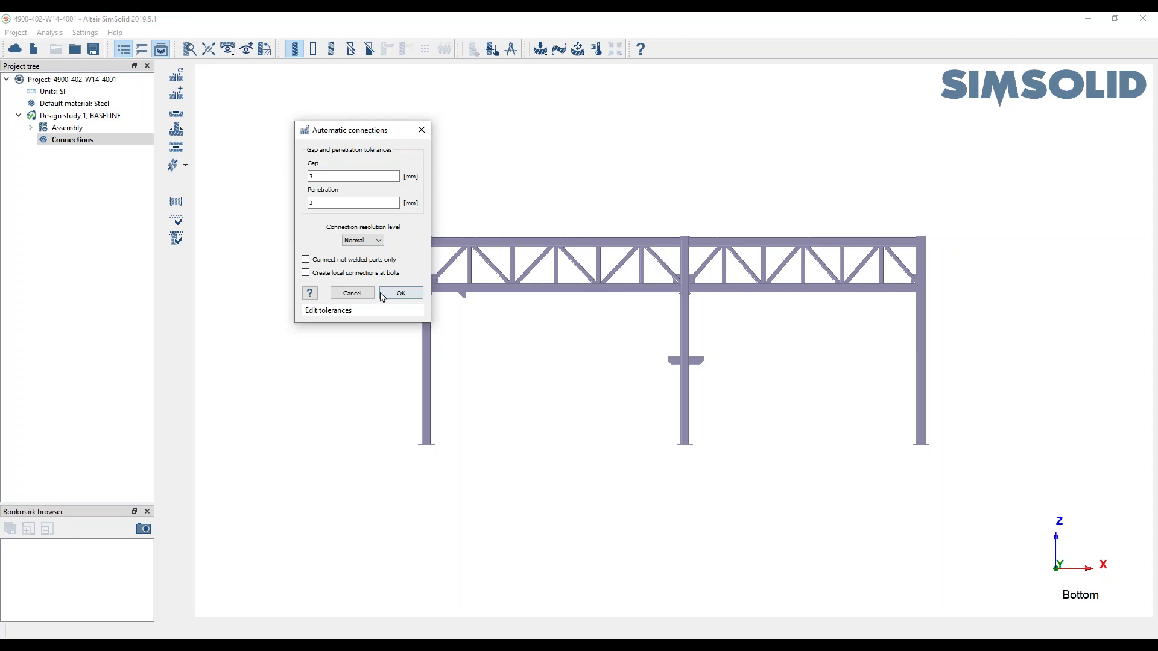
pyautogui.click(353, 293)
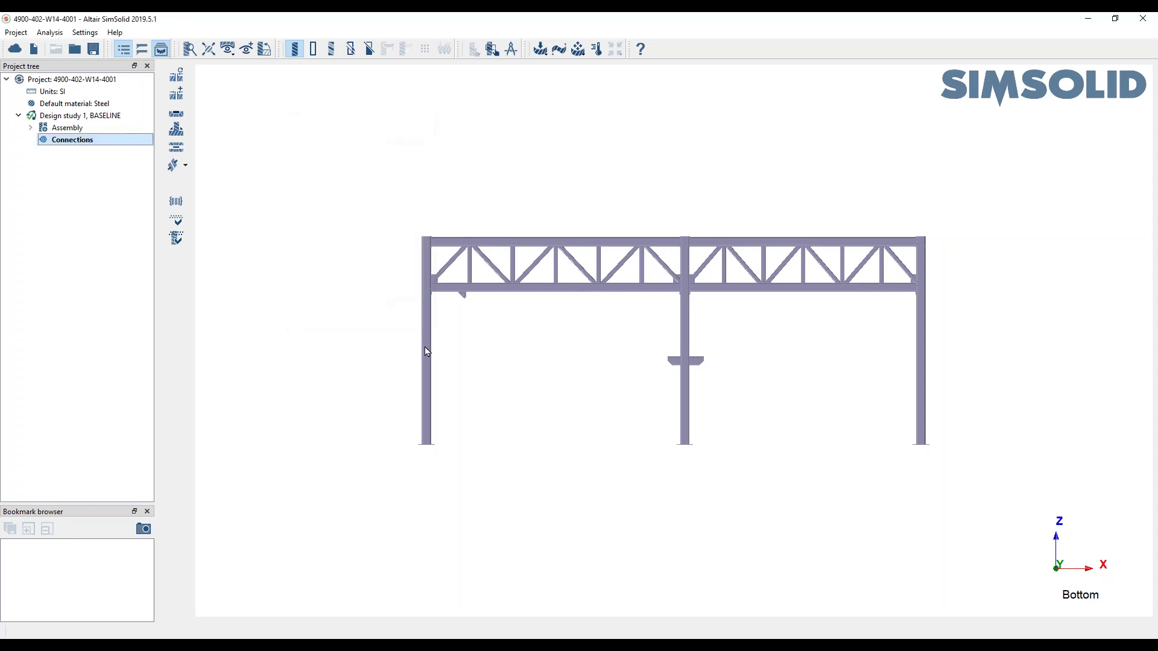
# Expand the assembly and hide the three column subassemblies 3-, 4- and 5-4900-402-W14-5001.
pyautogui.scroll(3, 600, 377)
pyautogui.scroll(1, 524, 242)
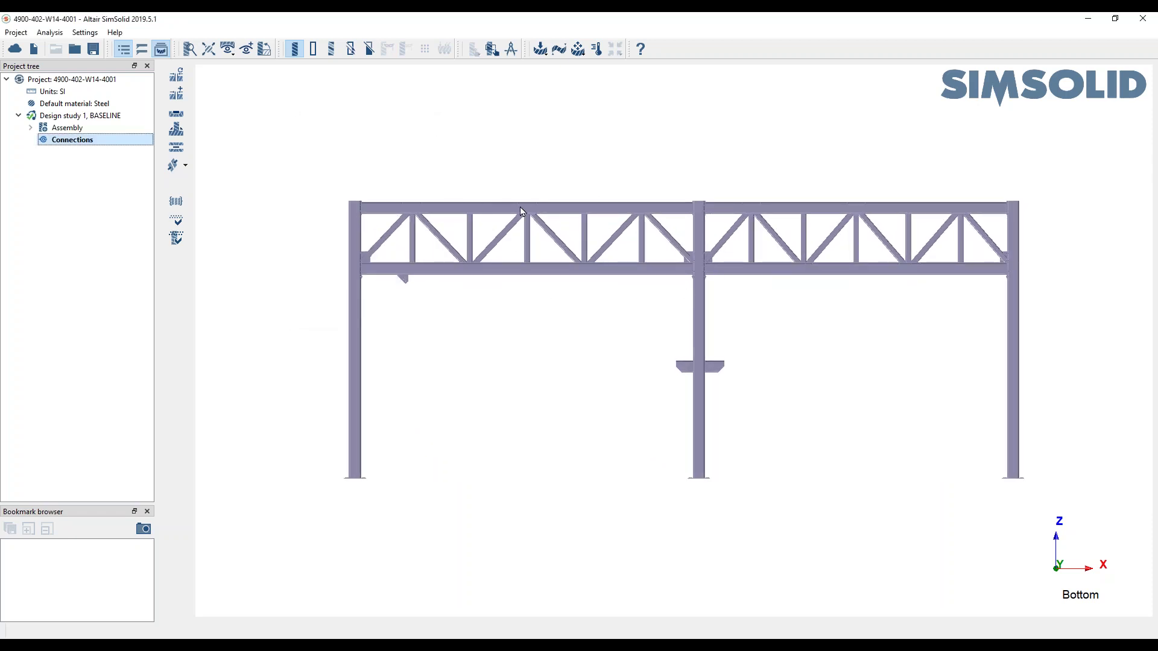
pyautogui.scroll(1, 475, 216)
pyautogui.scroll(2, 475, 215)
pyautogui.moveTo(589, 354); pyautogui.dragTo(487, 317, button='right')
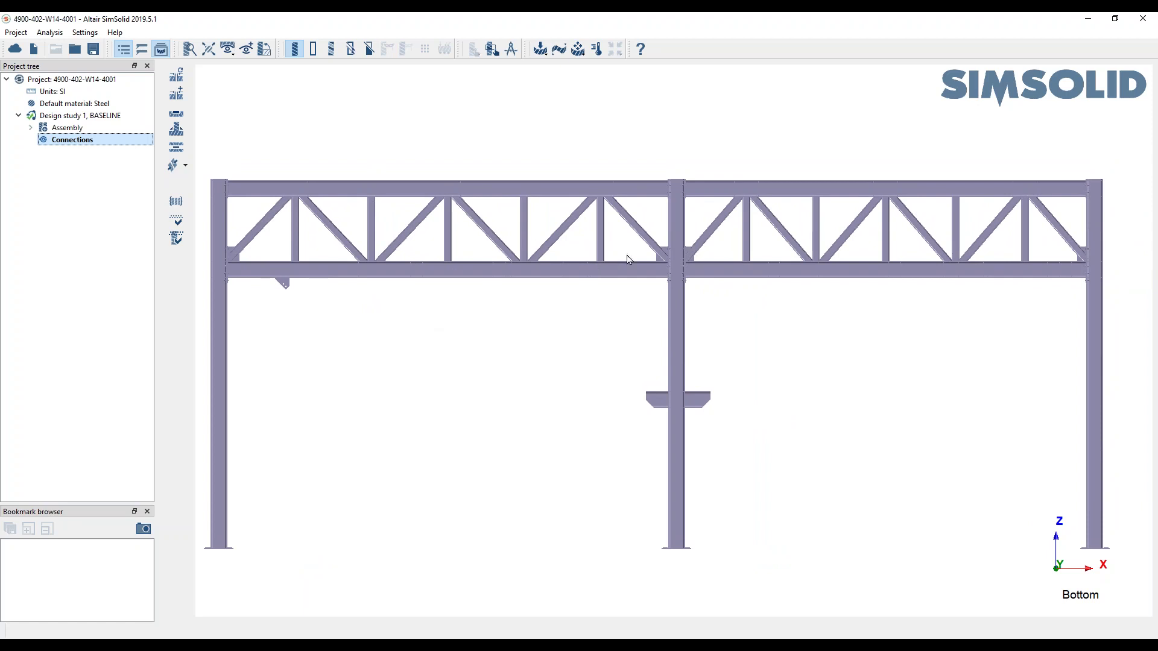
pyautogui.click(31, 129)
pyautogui.moveTo(150, 140); pyautogui.dragTo(148, 494)
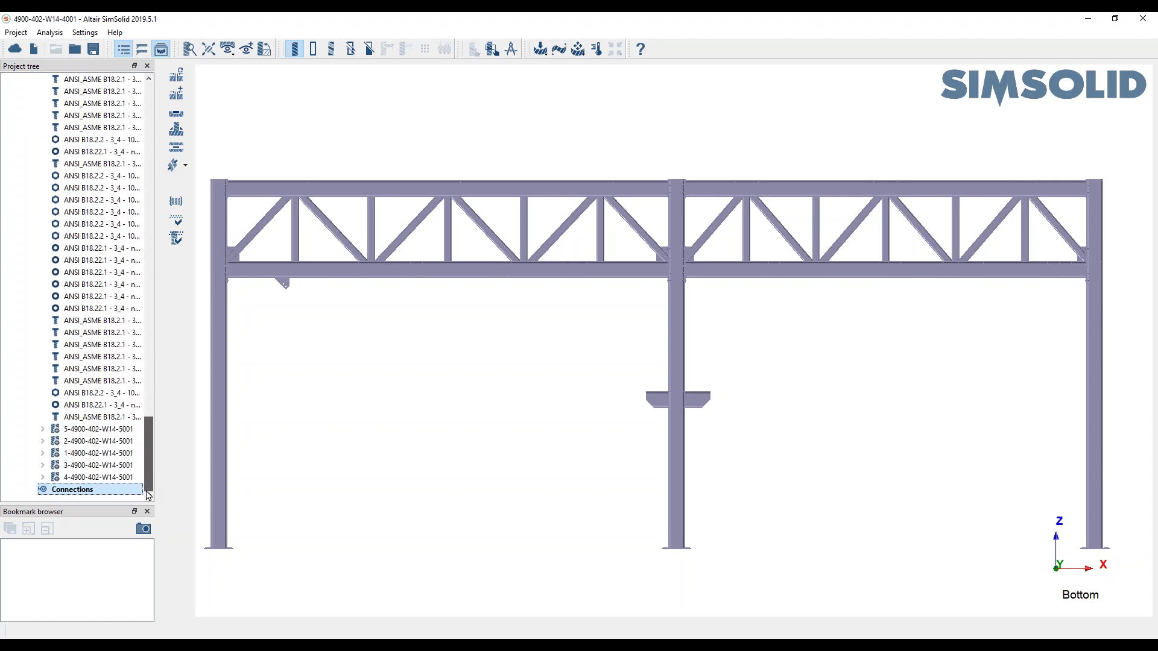
pyautogui.click(81, 480)
pyautogui.keyDown('ctrl'); pyautogui.click(80, 467); pyautogui.keyUp('ctrl')
pyautogui.keyDown('ctrl'); pyautogui.click(83, 430); pyautogui.keyUp('ctrl')
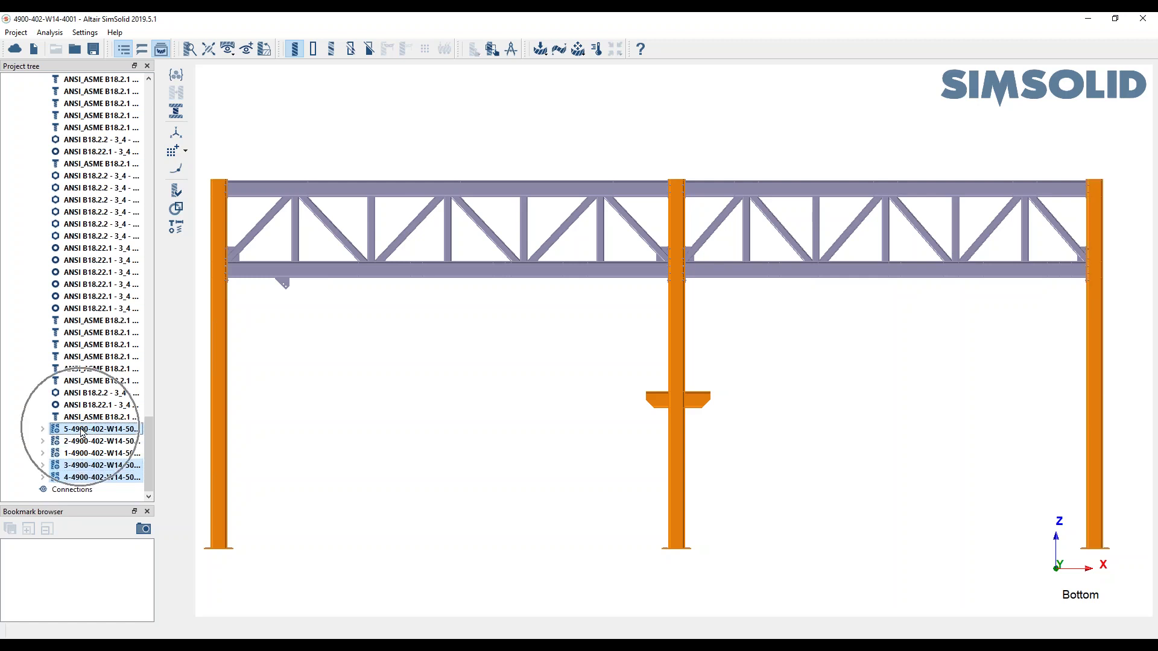
pyautogui.rightClick(80, 431)
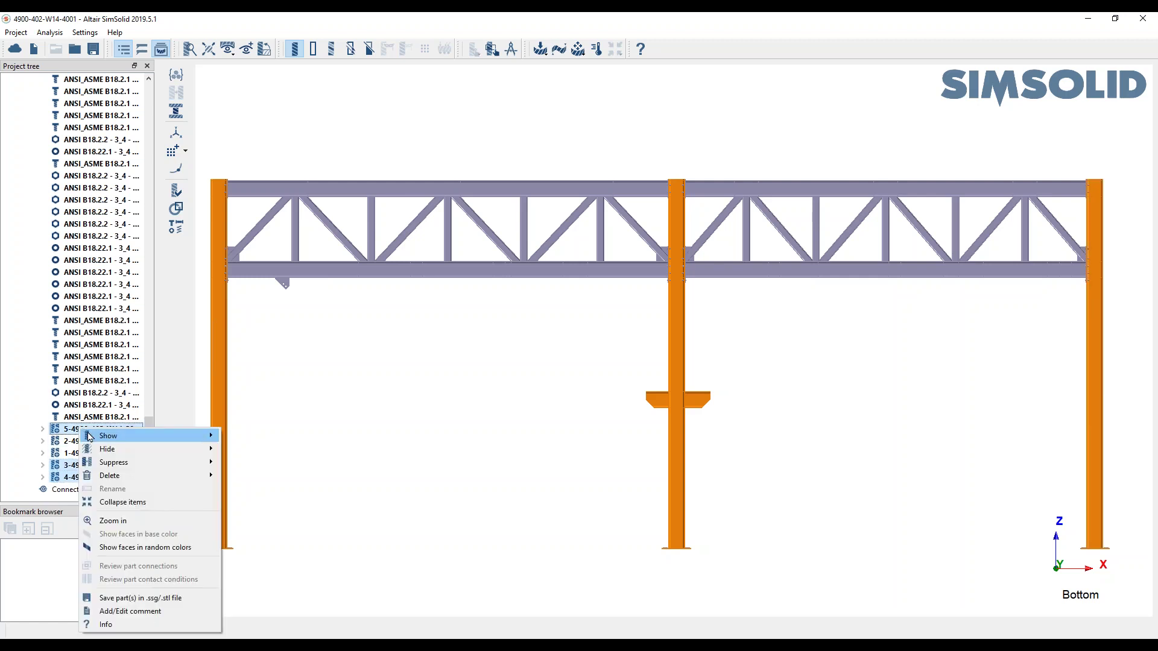
pyautogui.moveTo(136, 450)
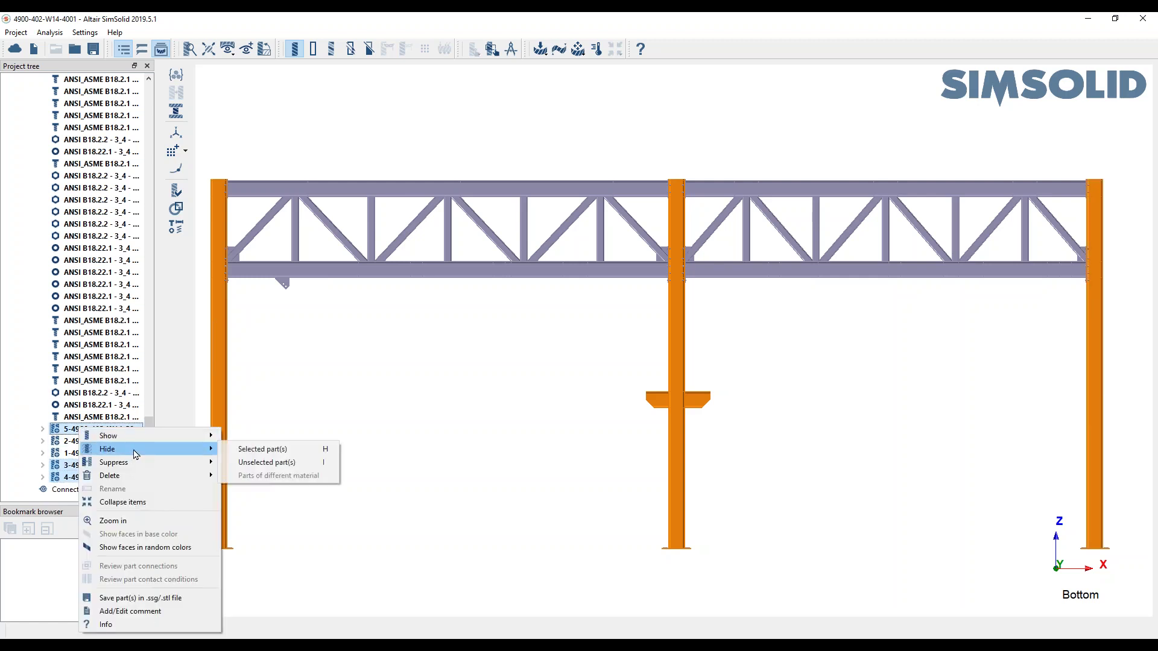
pyautogui.click(279, 450)
# Examine the two remaining truss frames, including their end plates and bolts, with the columns hidden.
pyautogui.moveTo(388, 387); pyautogui.dragTo(467, 414, button='right')
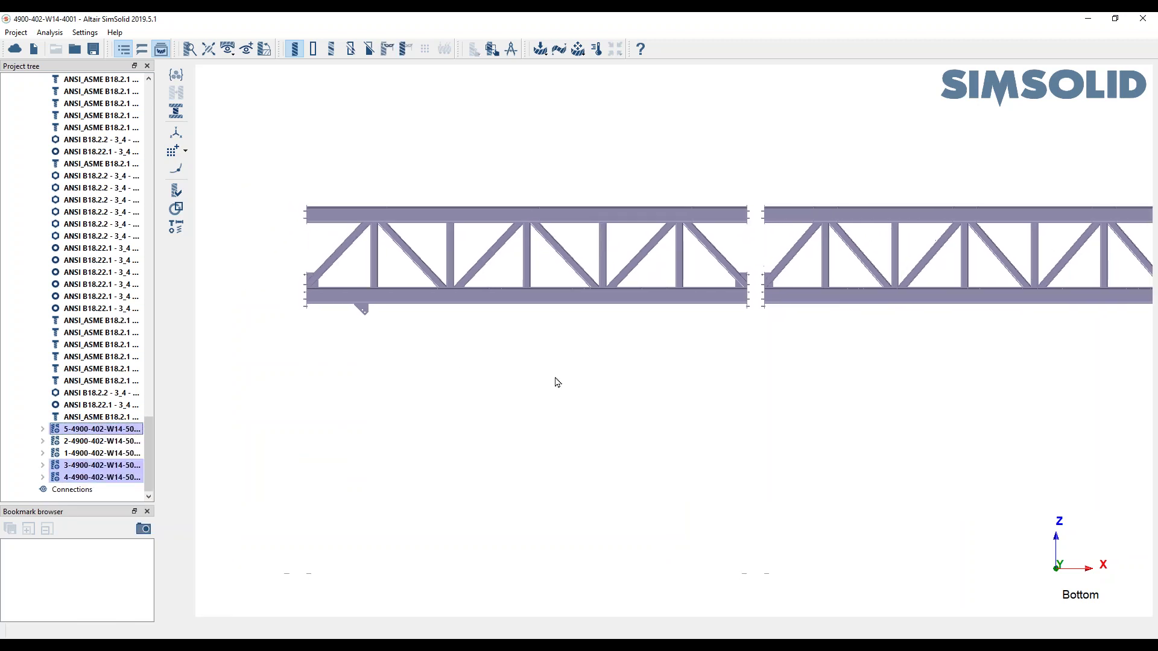
pyautogui.scroll(5, 325, 276)
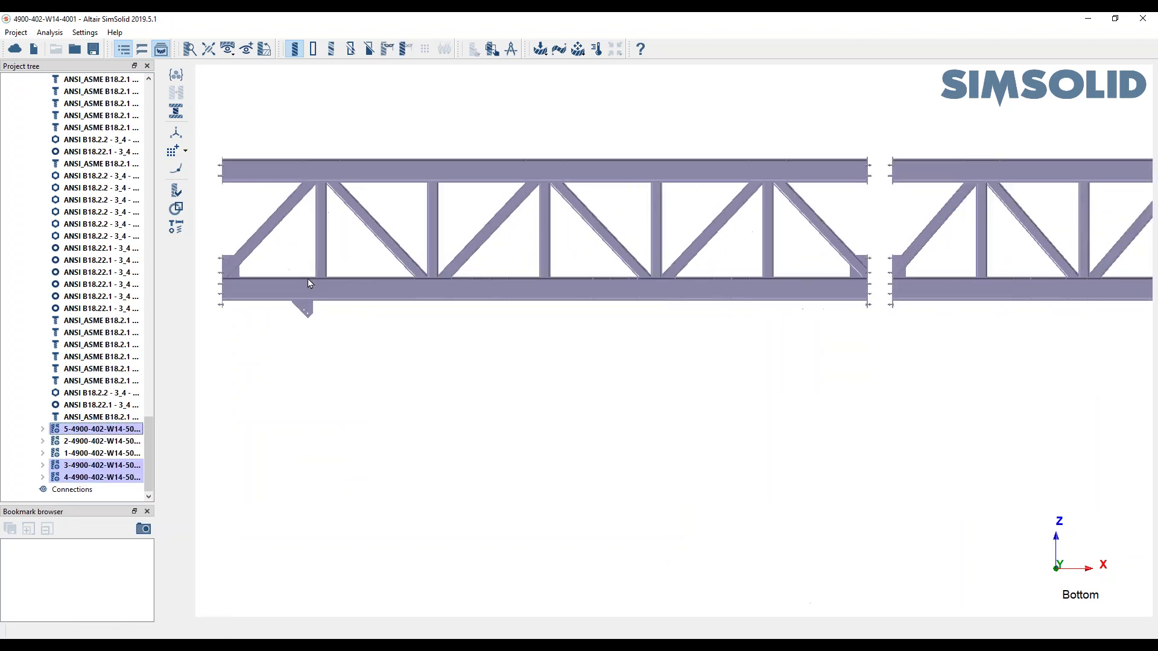
pyautogui.moveTo(252, 267); pyautogui.dragTo(446, 333, button='right')
pyautogui.scroll(3, 446, 333)
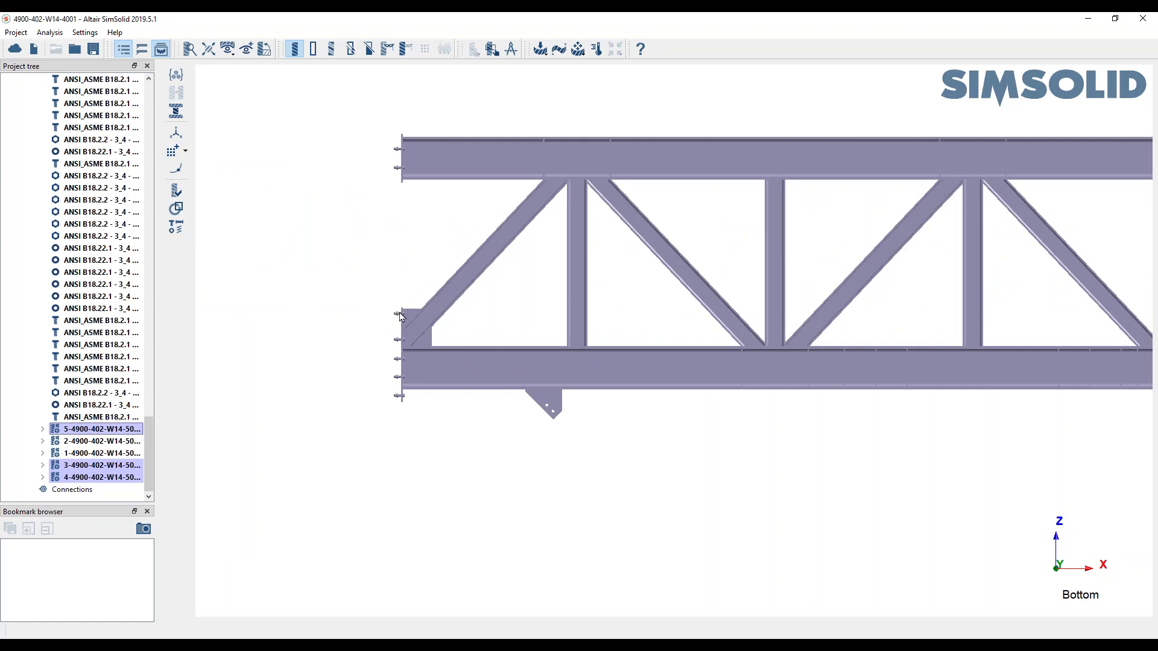
pyautogui.scroll(-5, 461, 335)
pyautogui.moveTo(662, 318); pyautogui.dragTo(497, 303, button='right')
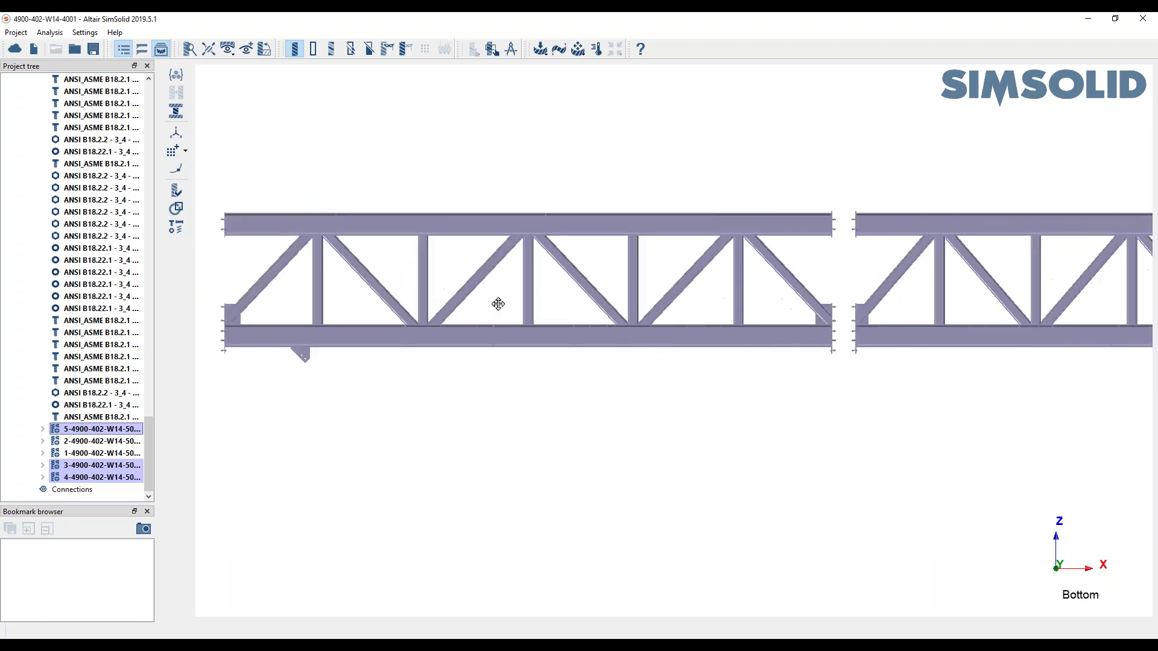
pyautogui.scroll(-2, 646, 329)
pyautogui.moveTo(748, 335); pyautogui.dragTo(643, 351, button='right')
pyautogui.scroll(-1, 661, 318)
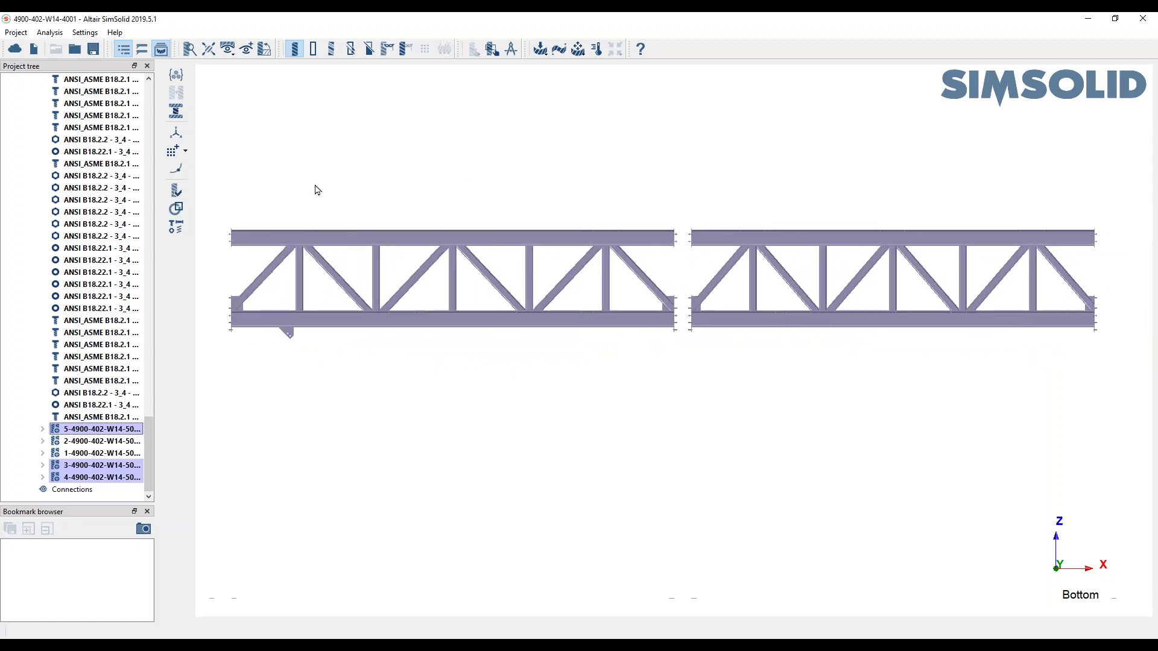
# Start creating seam welds for the connections in Group weld mode and set the minimum weld length to 50 mm.
pyautogui.click(88, 490)
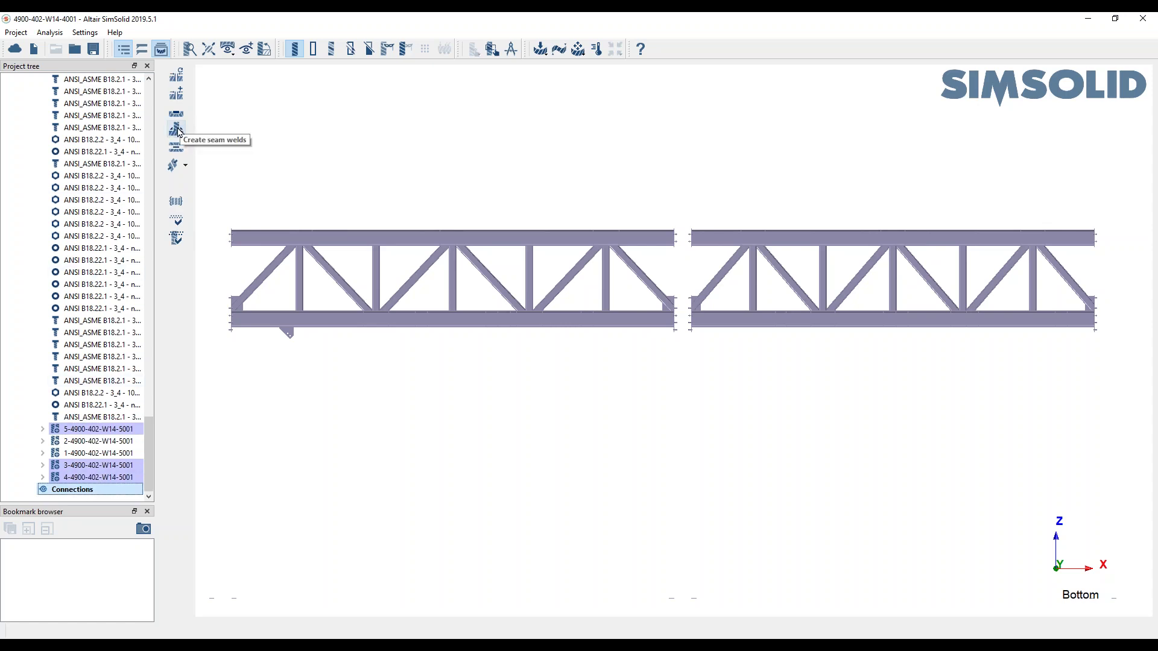
pyautogui.click(177, 130)
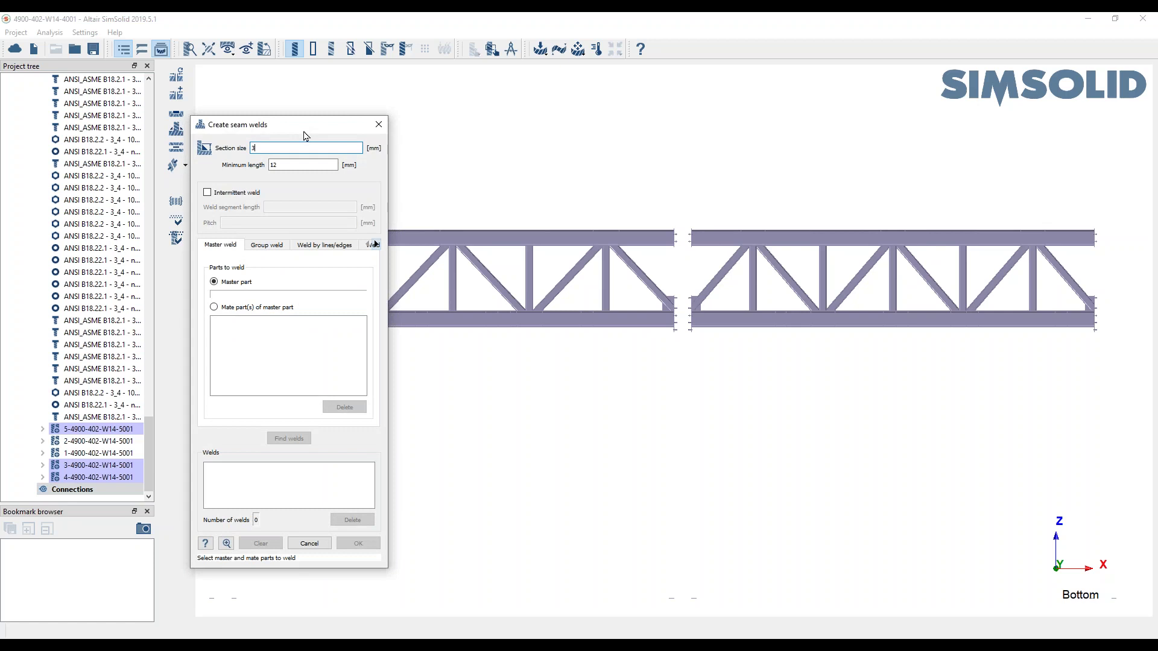
pyautogui.moveTo(419, 119); pyautogui.dragTo(297, 124)
pyautogui.click(605, 178)
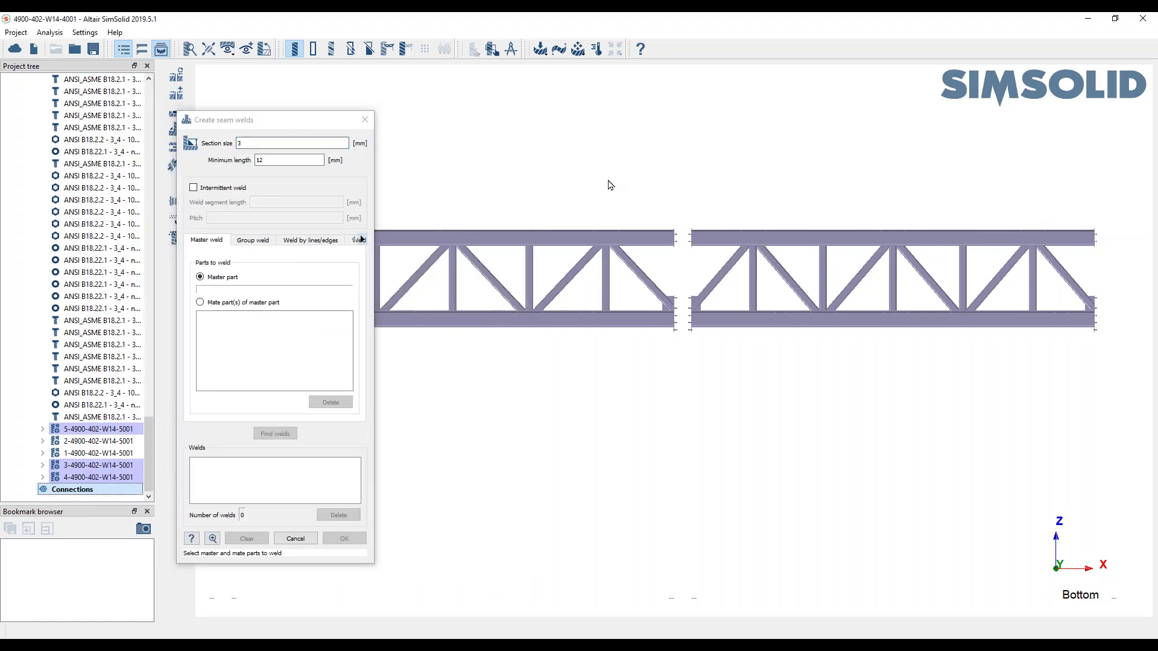
pyautogui.scroll(-3, 611, 178)
pyautogui.moveTo(610, 179); pyautogui.dragTo(736, 184, button='right')
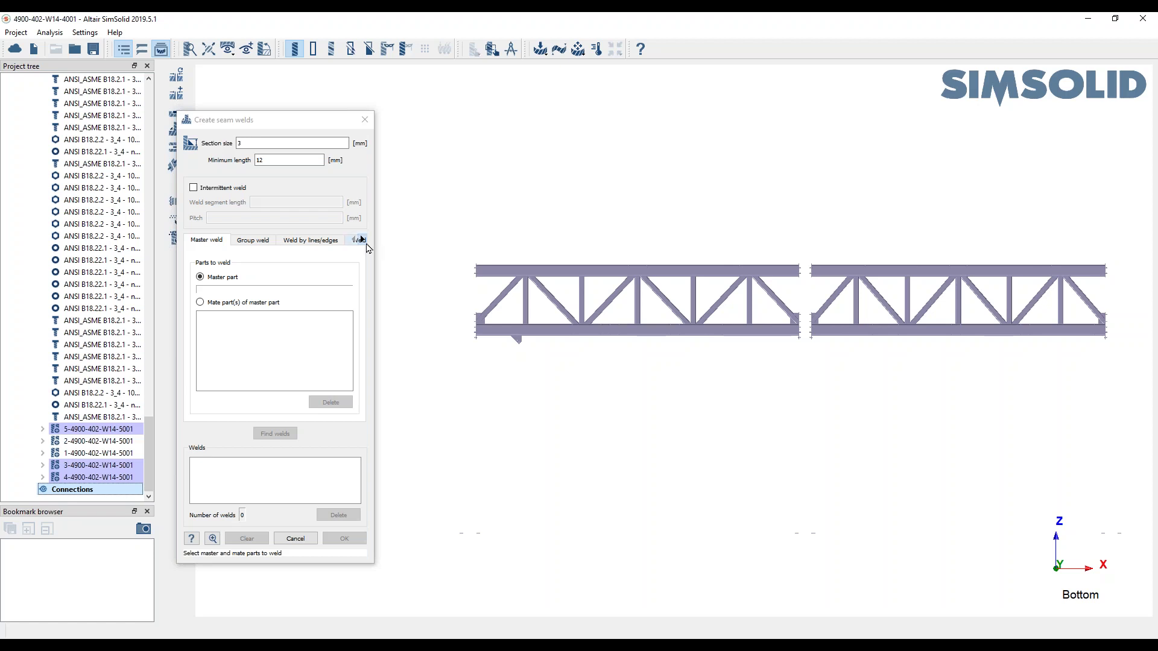
pyautogui.click(362, 240)
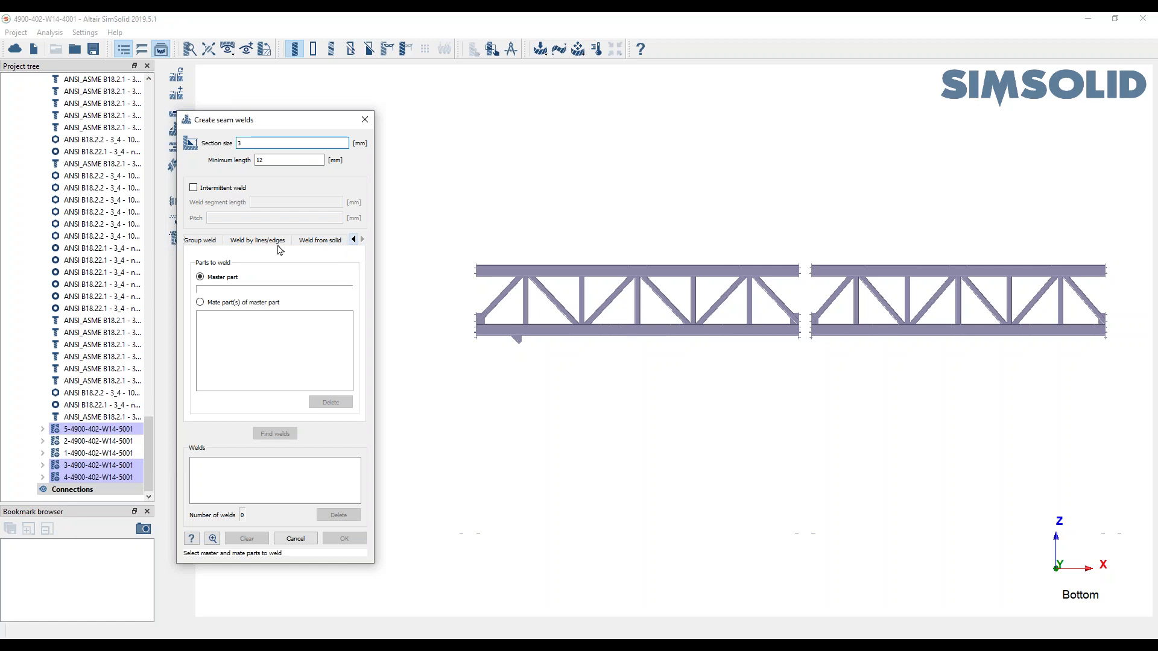
pyautogui.click(354, 239)
pyautogui.click(212, 241)
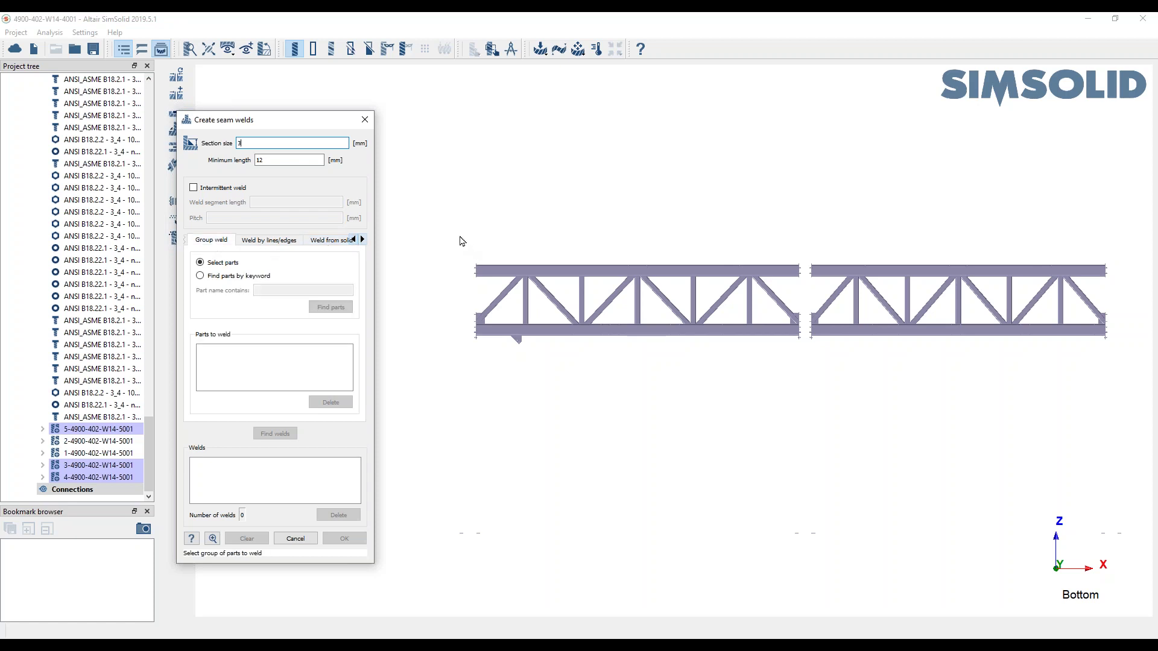
pyautogui.press('Tab')
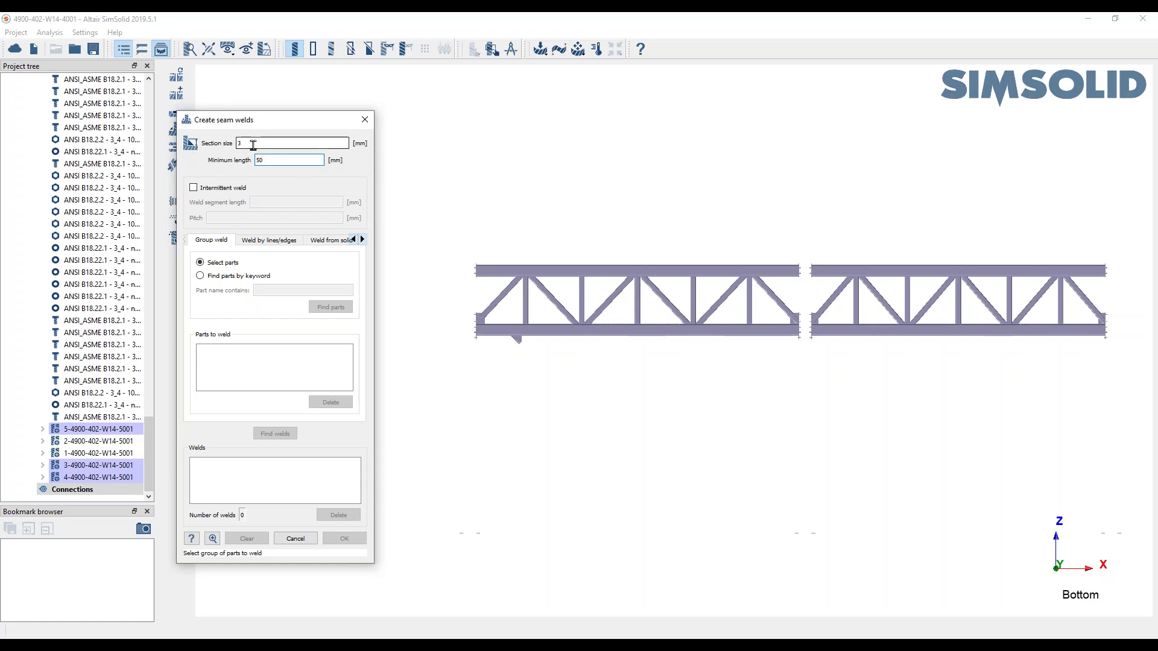
# Add all parts of the two visible truss frames to the weld group and find their seam welds.
pyautogui.click(460, 244)
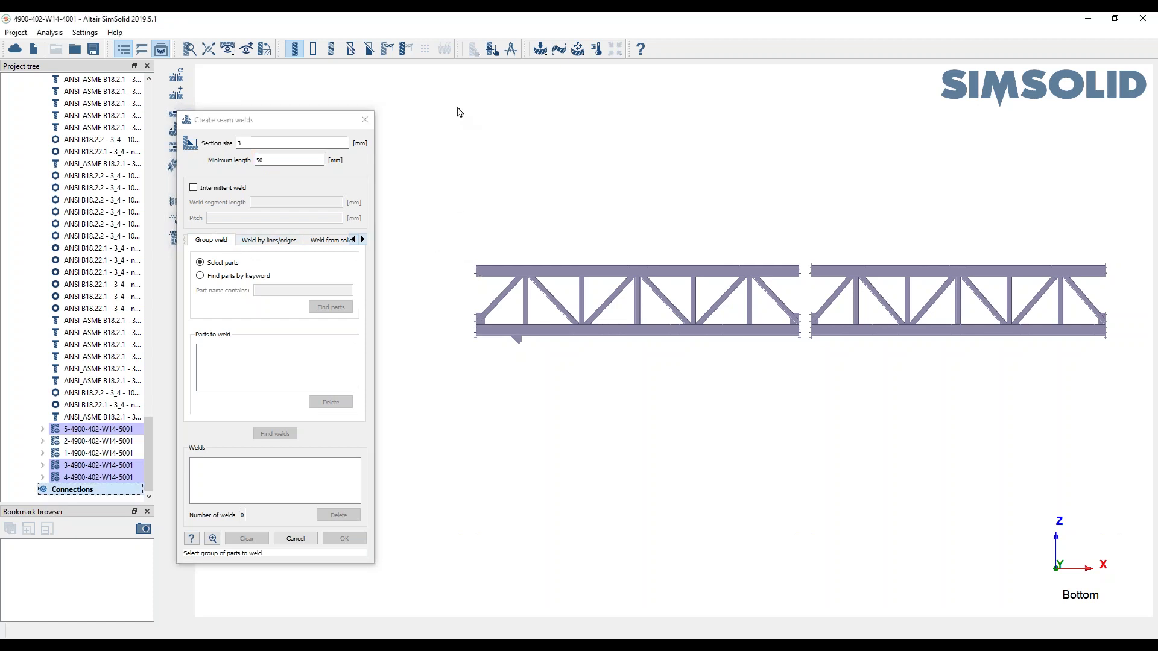
pyautogui.click(493, 49)
pyautogui.moveTo(460, 234); pyautogui.dragTo(1130, 382)
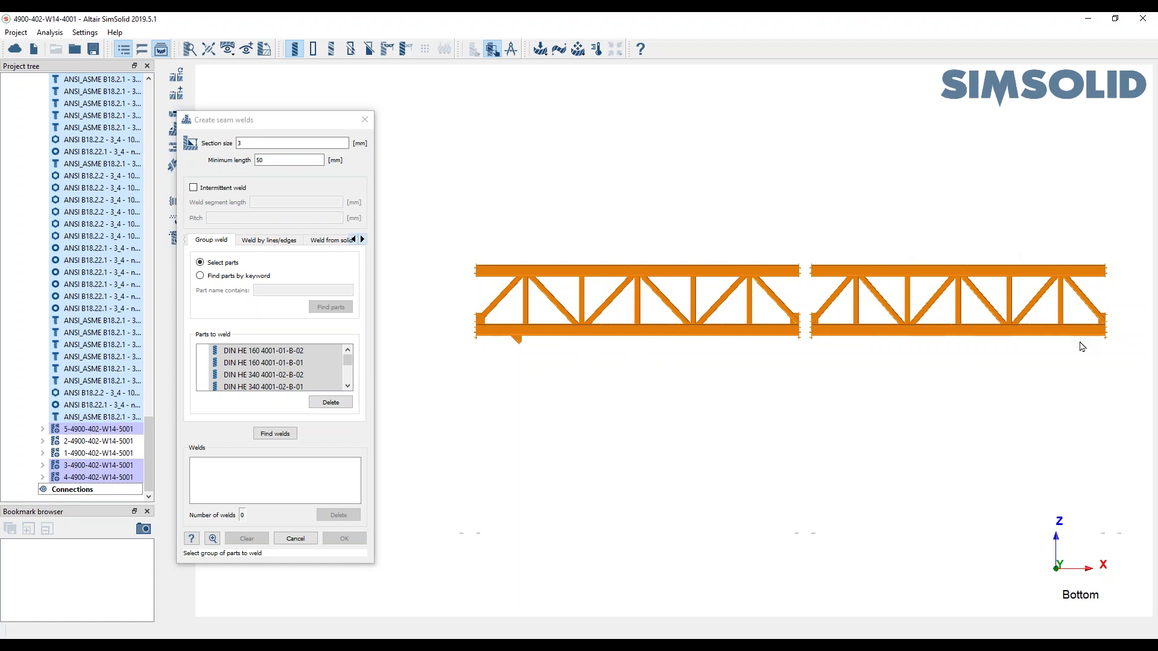
pyautogui.click(285, 435)
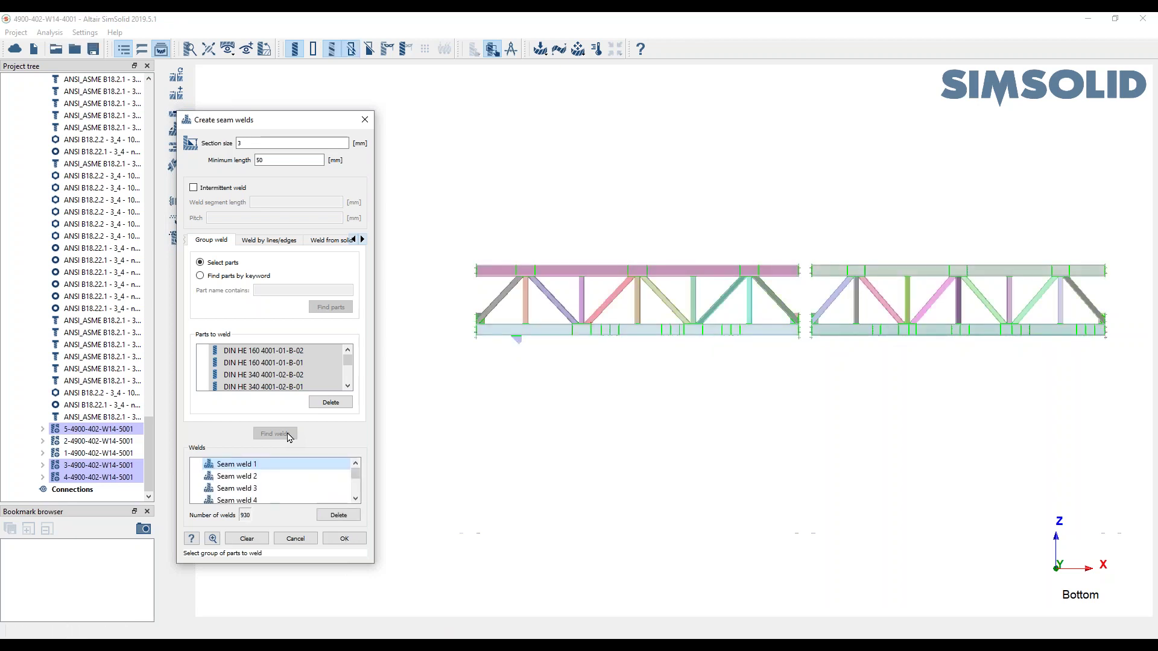
# Examine the proposed seam welds along the trusses, especially where a vertical member meets the lower chord.
pyautogui.moveTo(450, 418); pyautogui.dragTo(578, 415, button='right')
pyautogui.moveTo(746, 388); pyautogui.dragTo(703, 284)
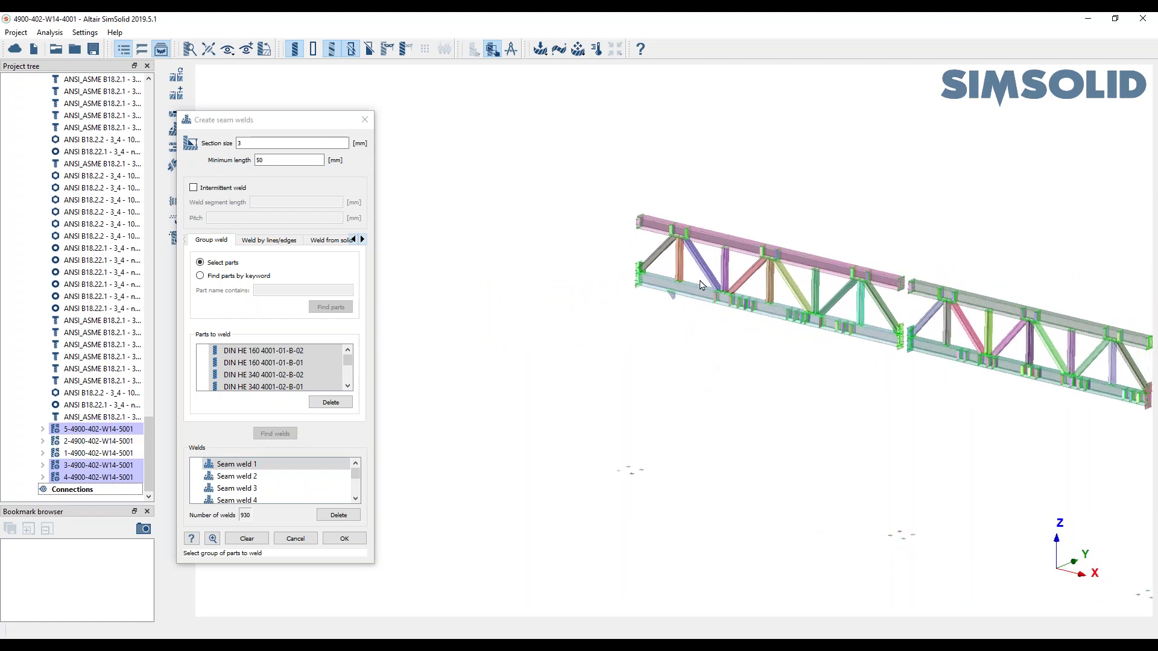
pyautogui.scroll(5, 684, 254)
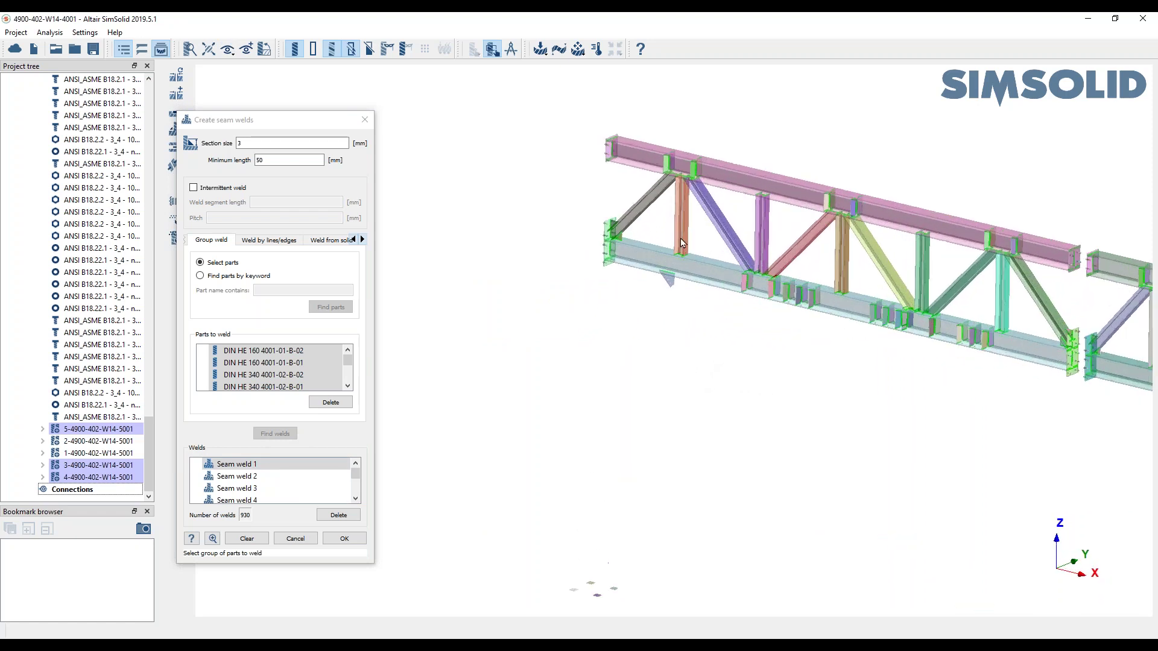
pyautogui.scroll(6, 679, 211)
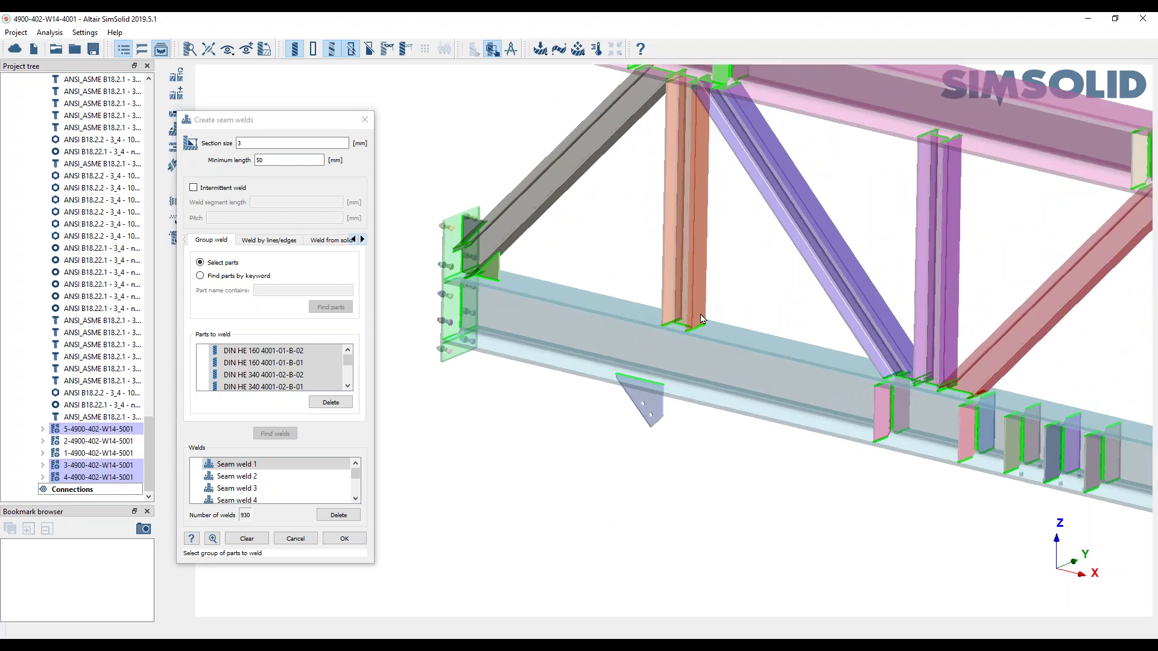
pyautogui.scroll(5, 684, 352)
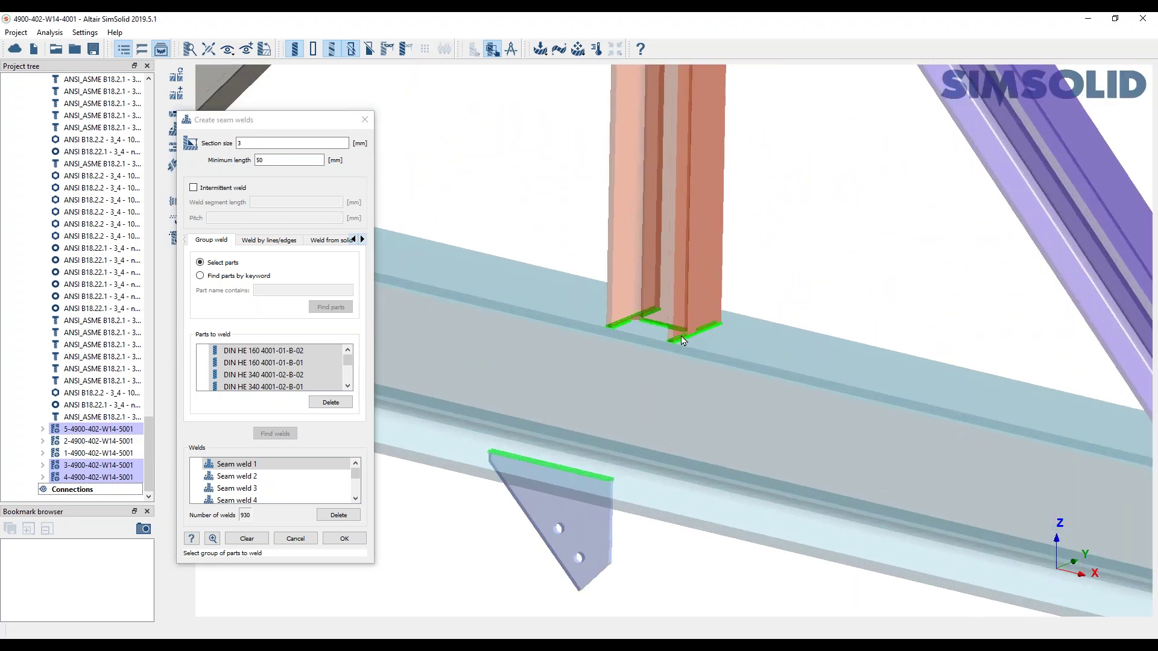
pyautogui.scroll(4, 669, 358)
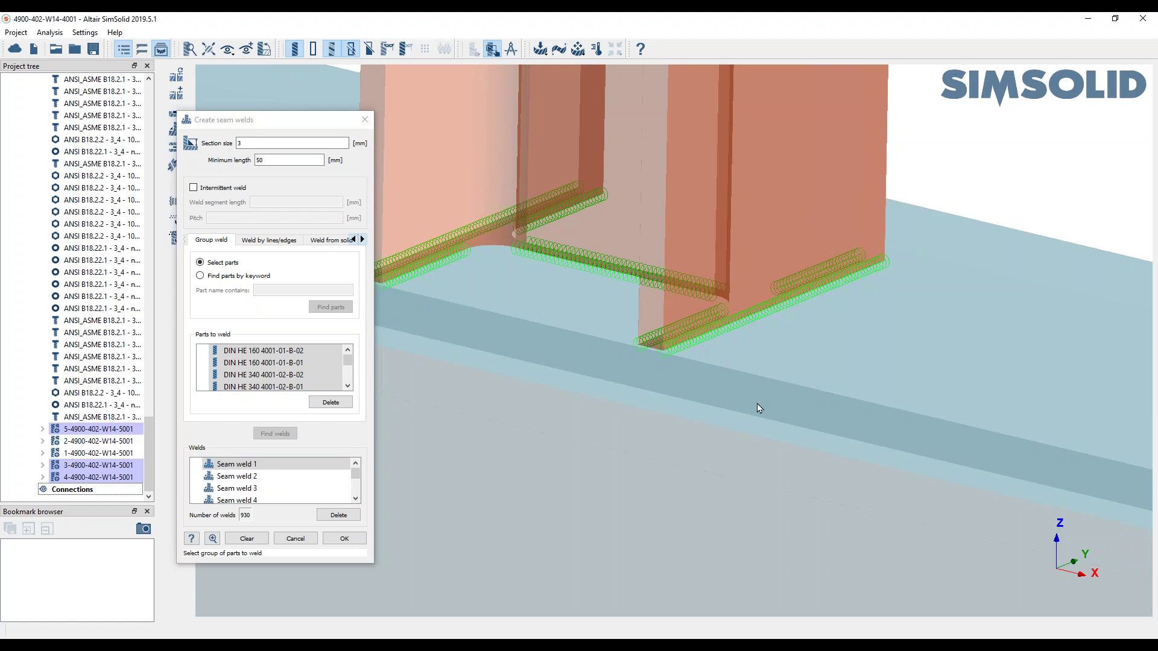
pyautogui.scroll(-5, 762, 418)
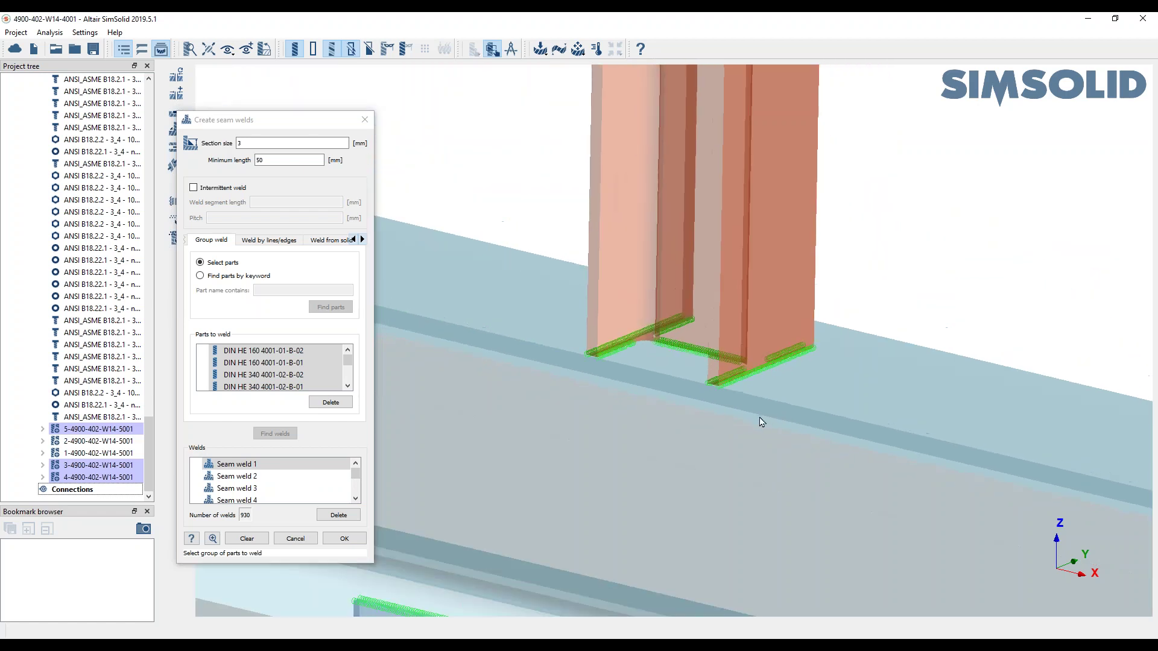
pyautogui.scroll(-1, 761, 418)
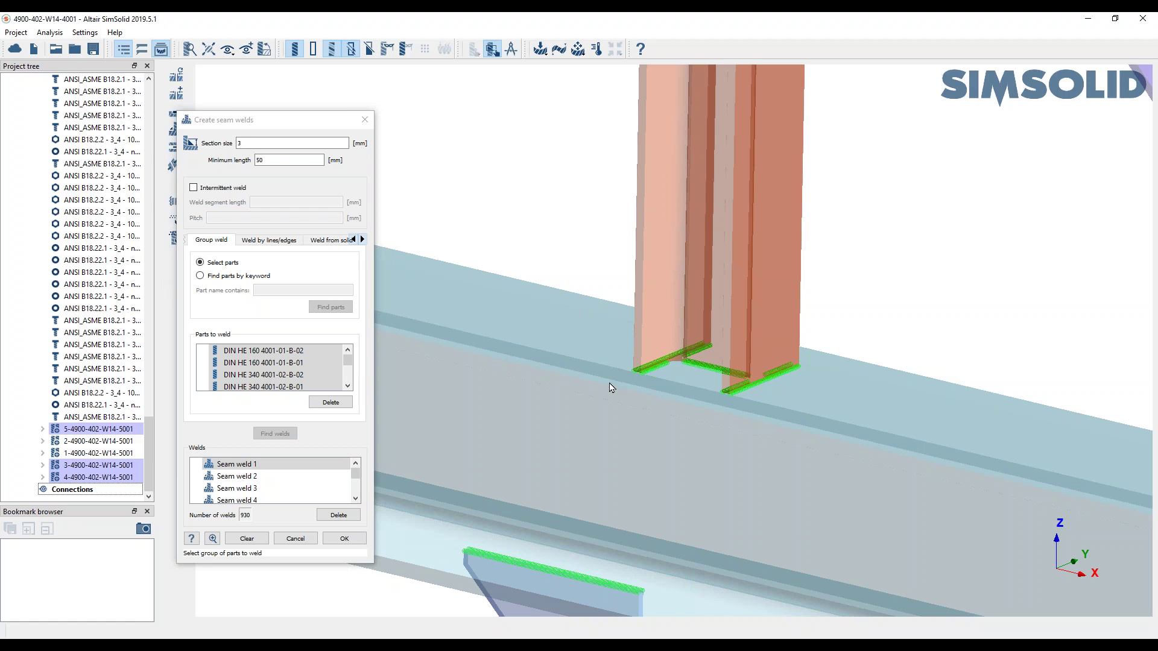
# Accept the proposed truss seam welds and show all hidden parts in all design studies.
pyautogui.click(346, 541)
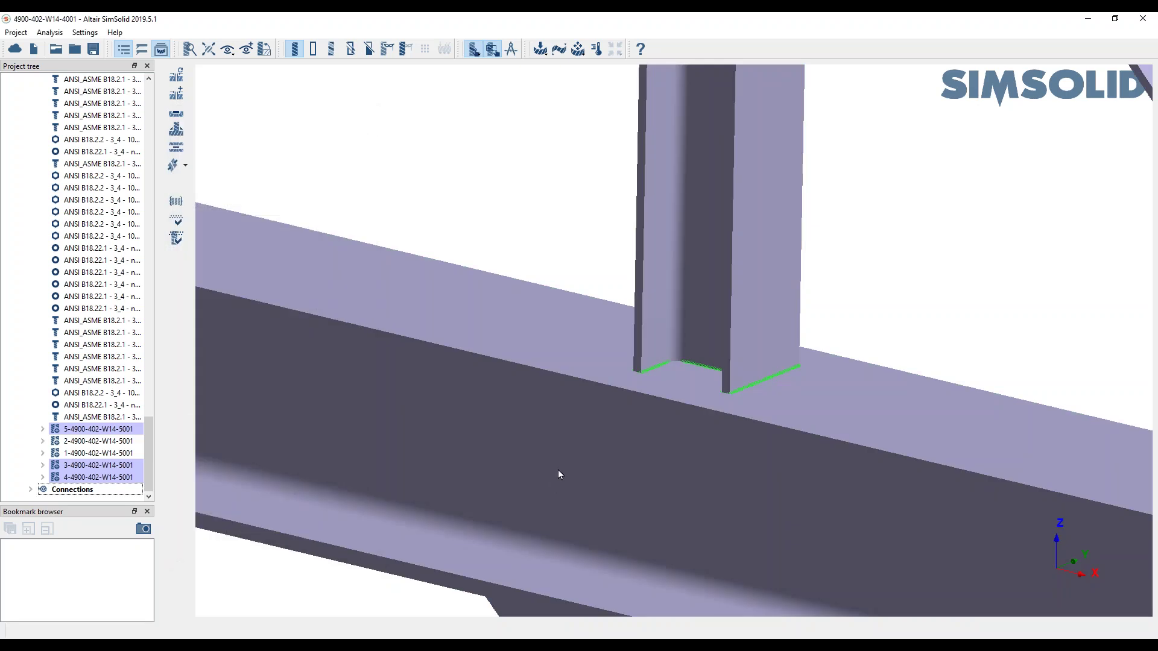
pyautogui.scroll(-10, 570, 481)
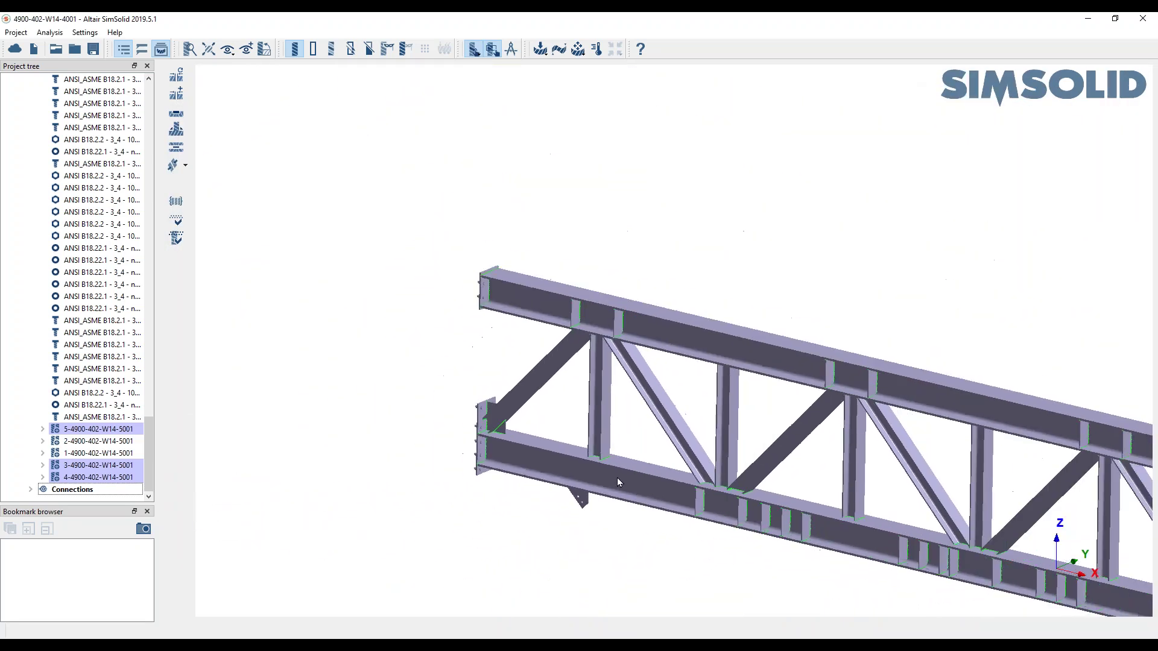
pyautogui.moveTo(687, 443); pyautogui.dragTo(513, 266, button='right')
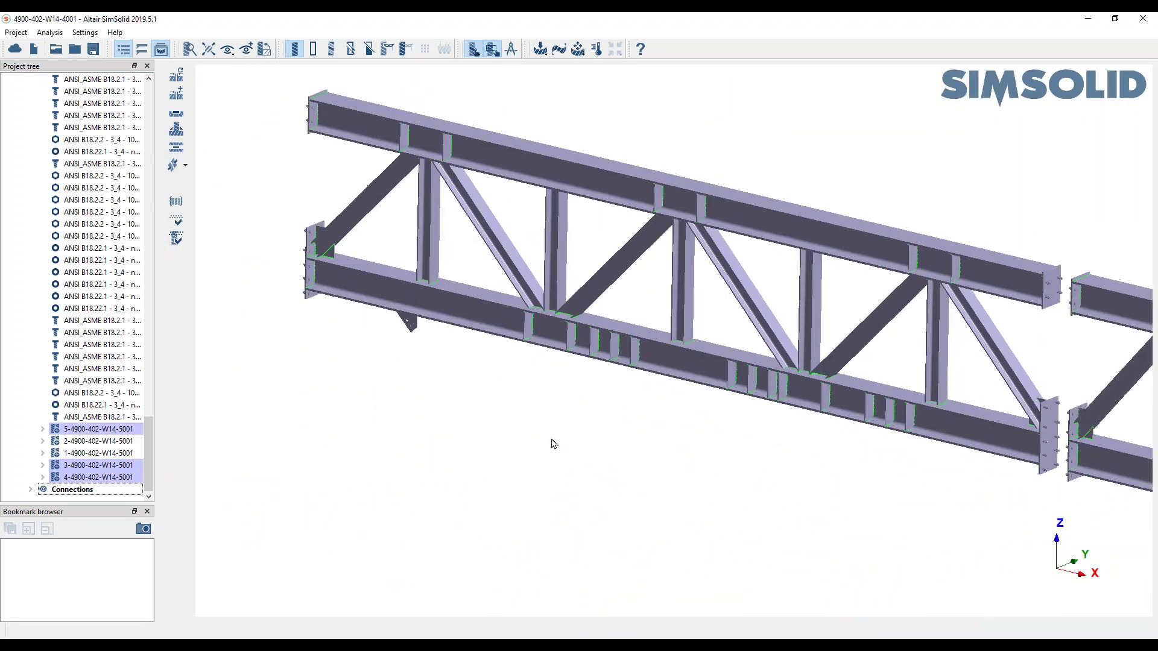
pyautogui.rightClick(301, 406)
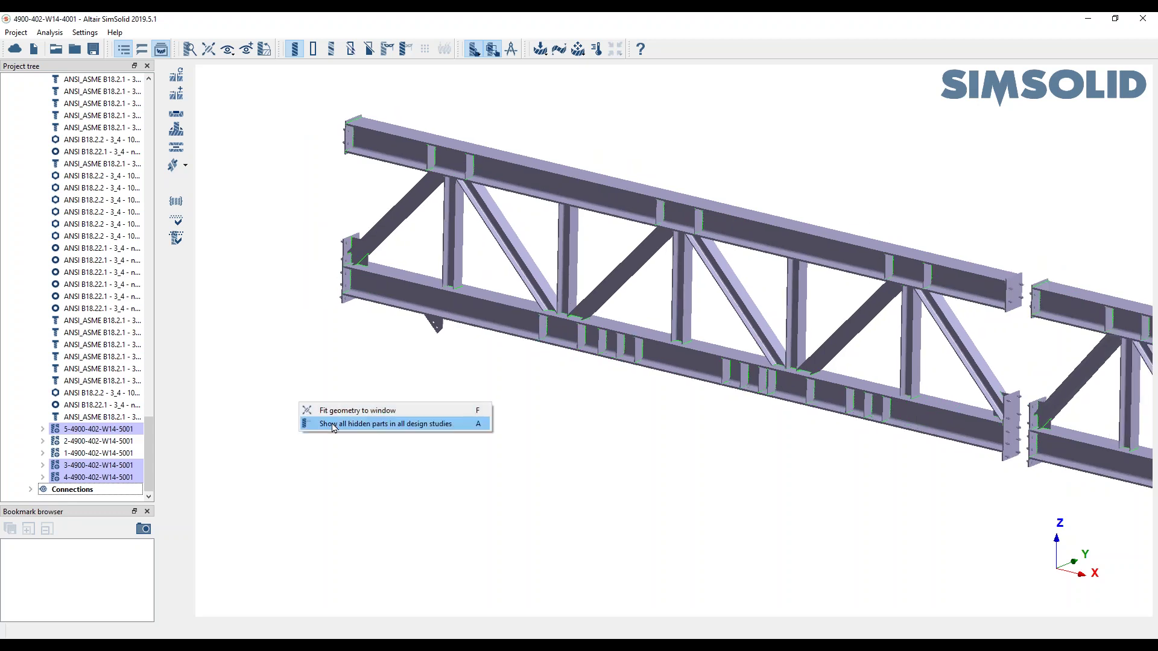
pyautogui.click(329, 422)
pyautogui.scroll(-3, 600, 466)
pyautogui.moveTo(600, 466); pyautogui.dragTo(481, 317, button='right')
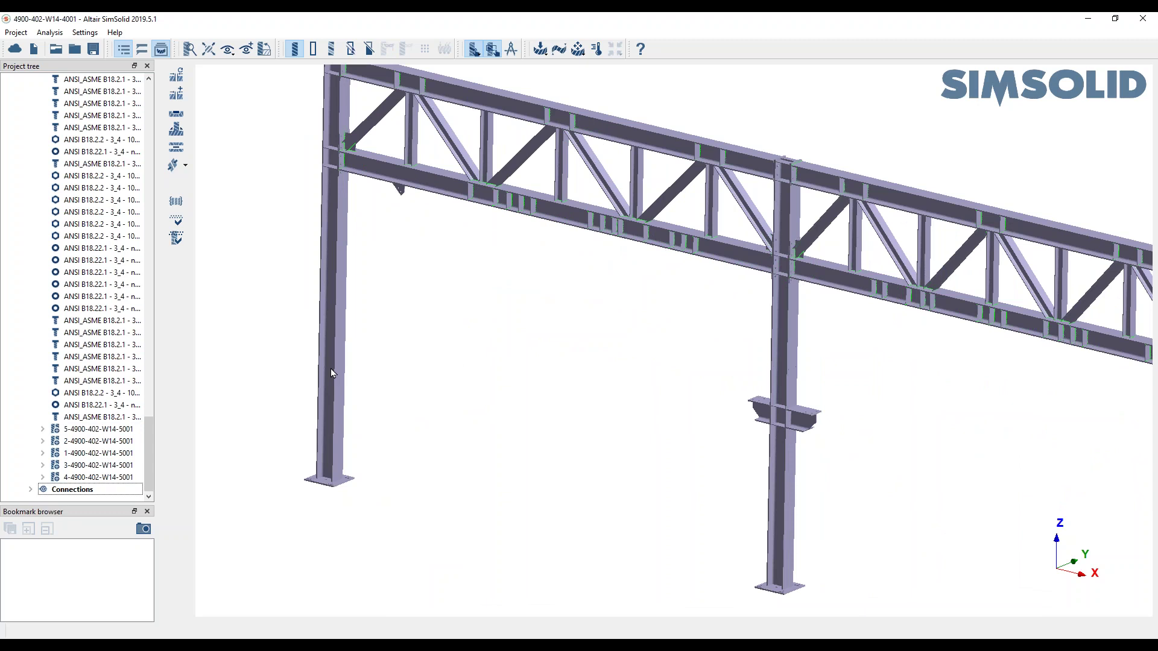
# Isolate the three column subassemblies 3-, 4- and 5-4900-402-W14-5001 by hiding all unselected parts.
pyautogui.click(76, 478)
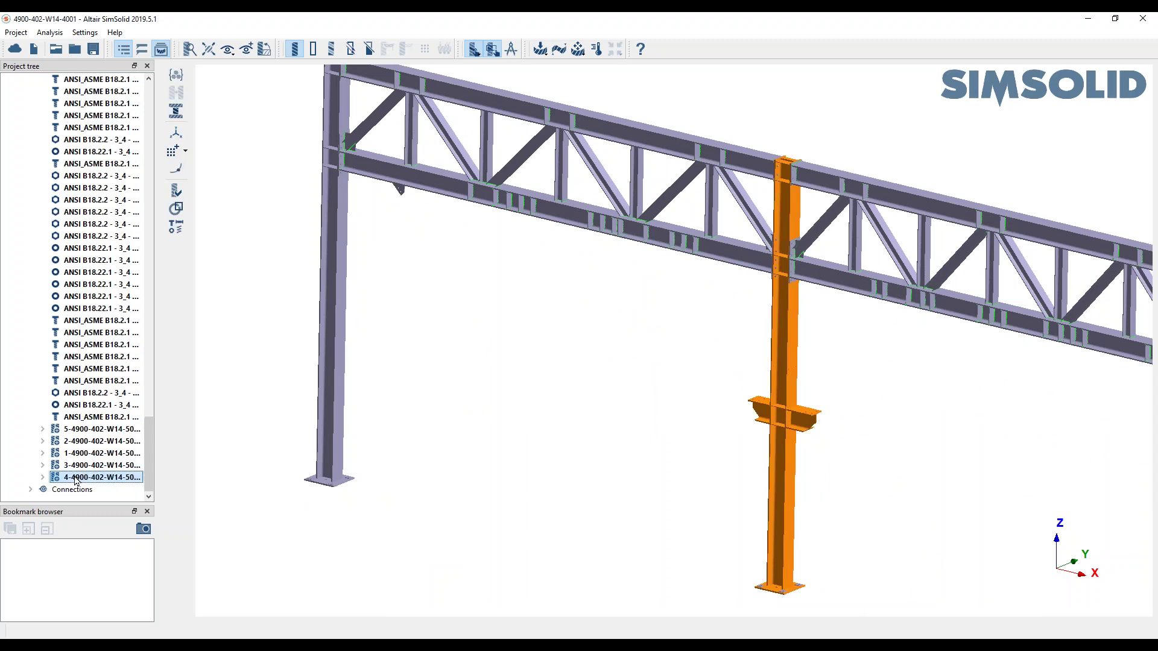
pyautogui.keyDown('ctrl'); pyautogui.click(78, 465); pyautogui.keyUp('ctrl')
pyautogui.keyDown('ctrl'); pyautogui.click(85, 430); pyautogui.keyUp('ctrl')
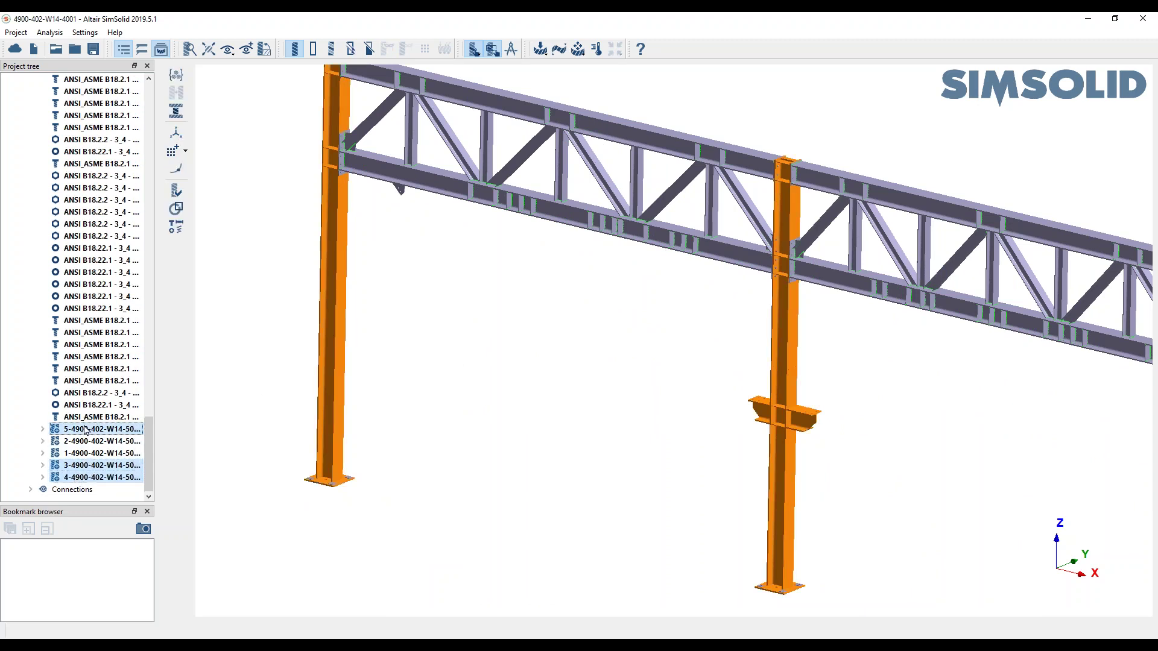
pyautogui.rightClick(93, 431)
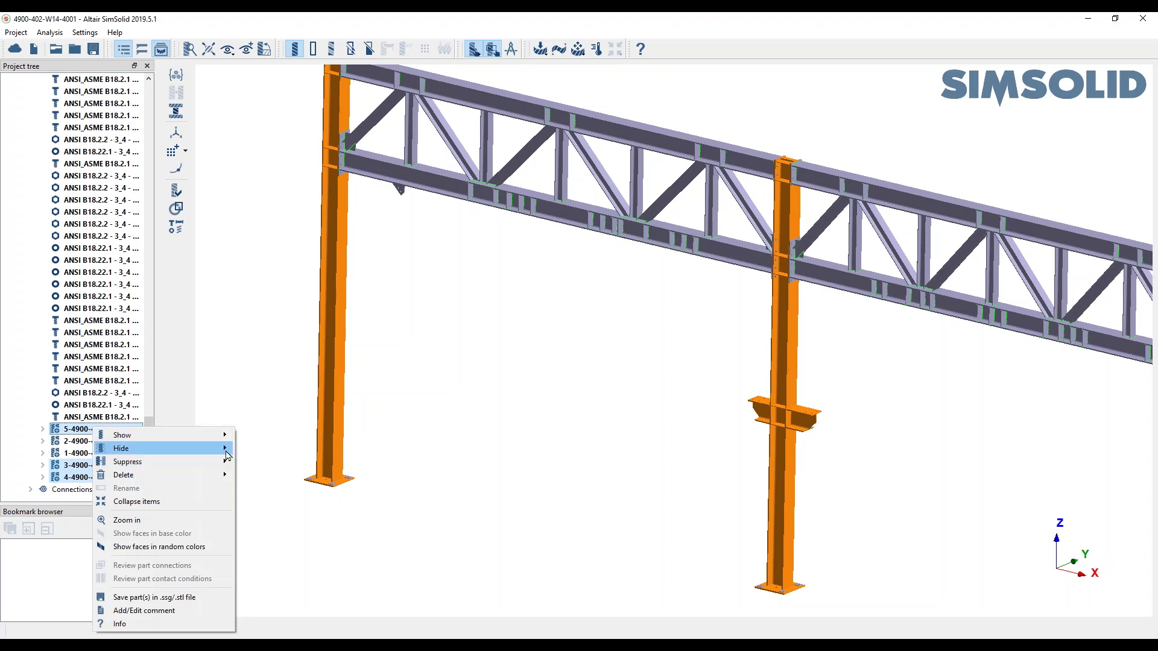
pyautogui.moveTo(223, 448)
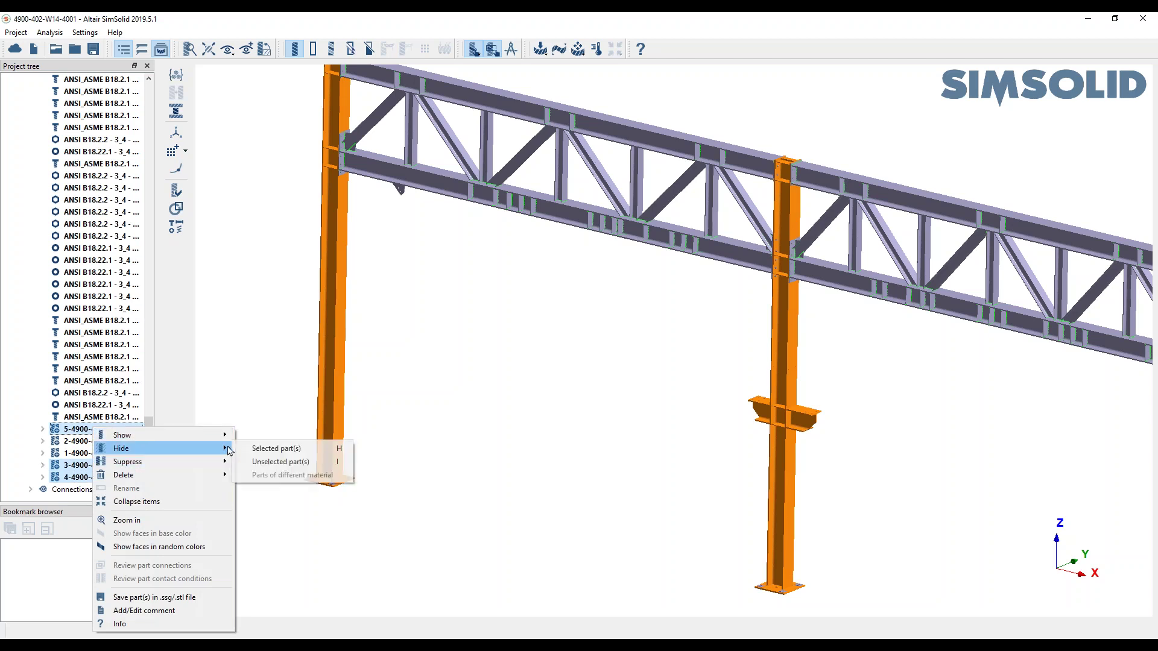
pyautogui.click(292, 466)
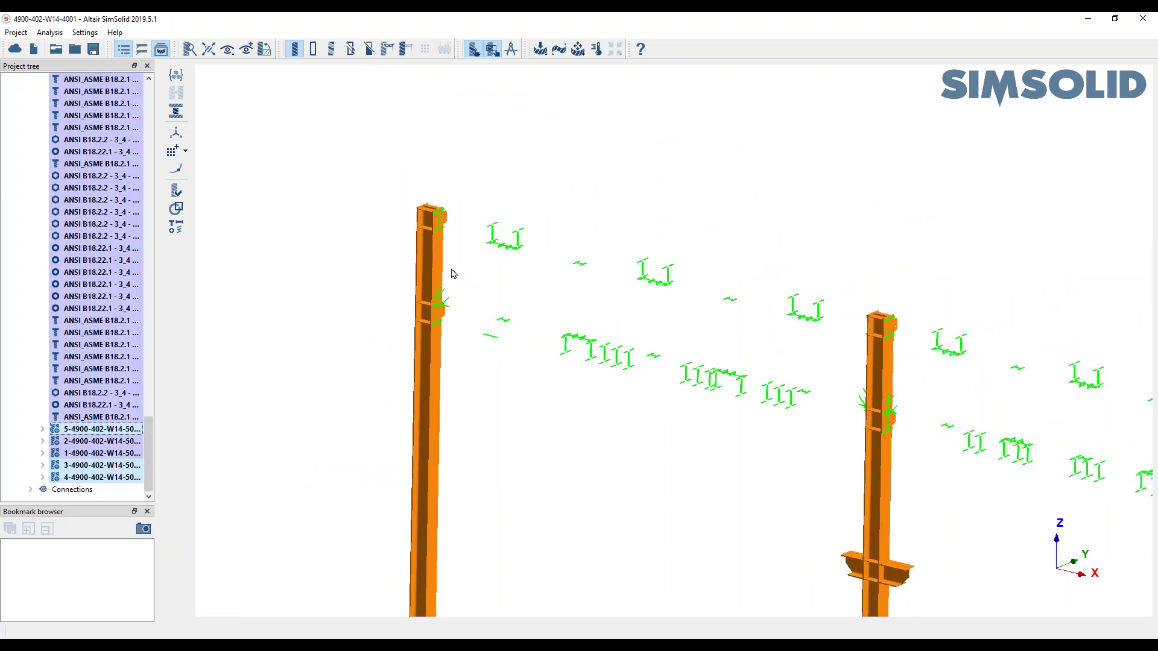
pyautogui.scroll(-5, 603, 350)
pyautogui.scroll(-3, 680, 365)
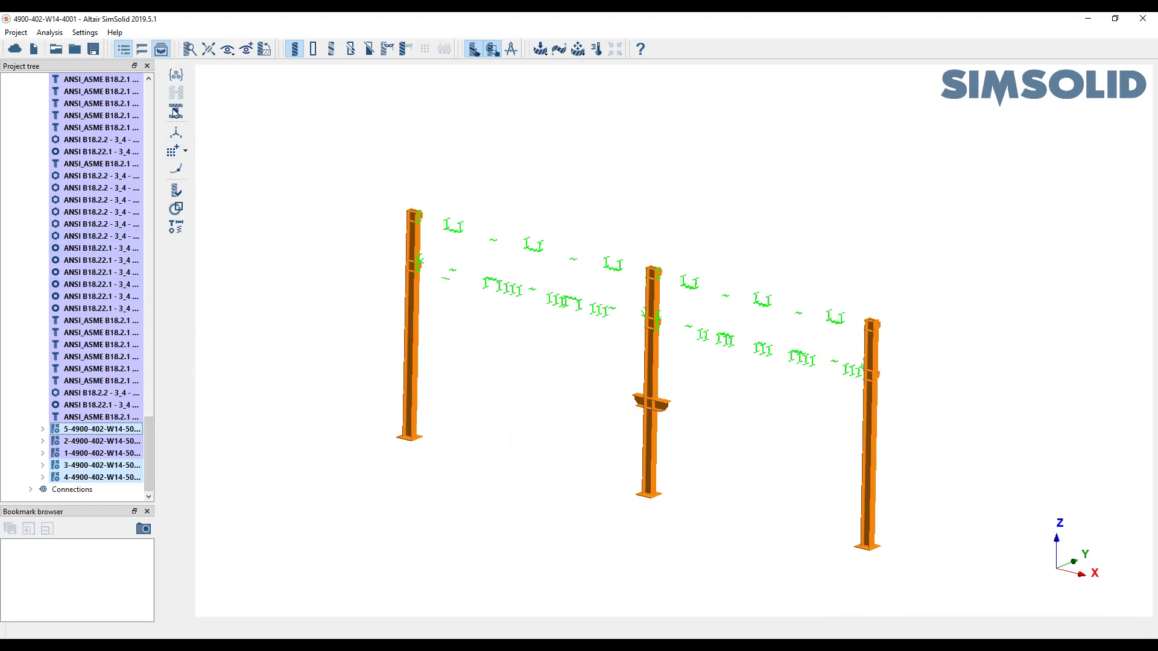
# Create seam welds between all parts of the three isolated columns in Group weld mode.
pyautogui.click(68, 489)
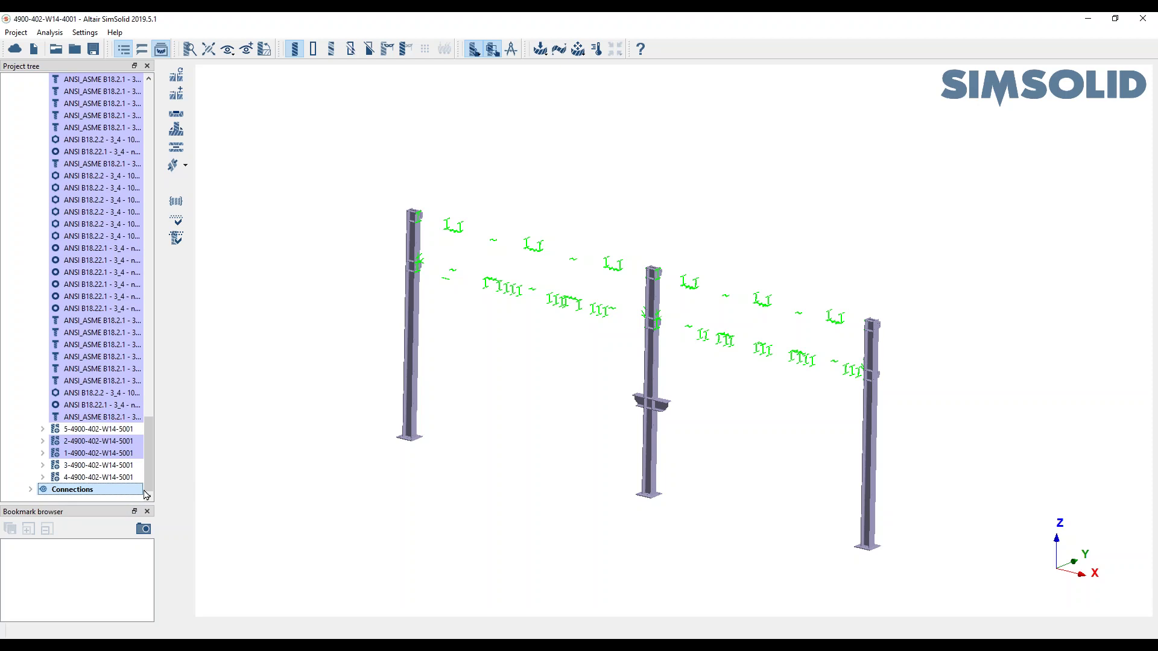
pyautogui.click(177, 130)
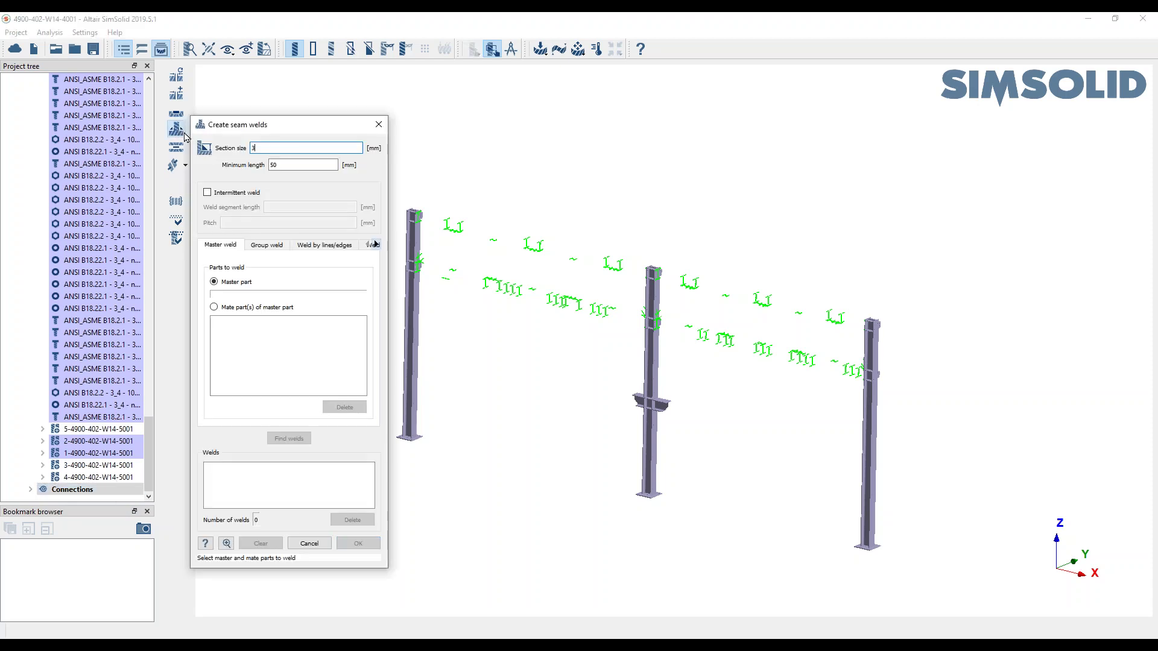
pyautogui.click(270, 247)
pyautogui.moveTo(293, 123); pyautogui.dragTo(182, 85)
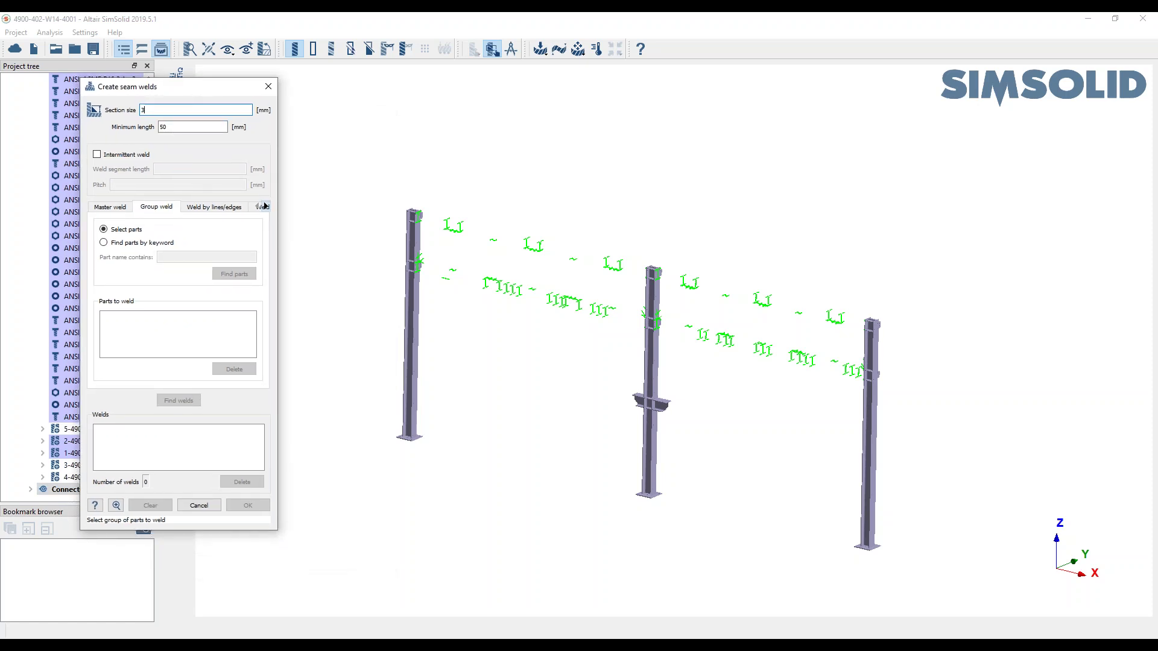
pyautogui.moveTo(438, 356); pyautogui.dragTo(932, 593)
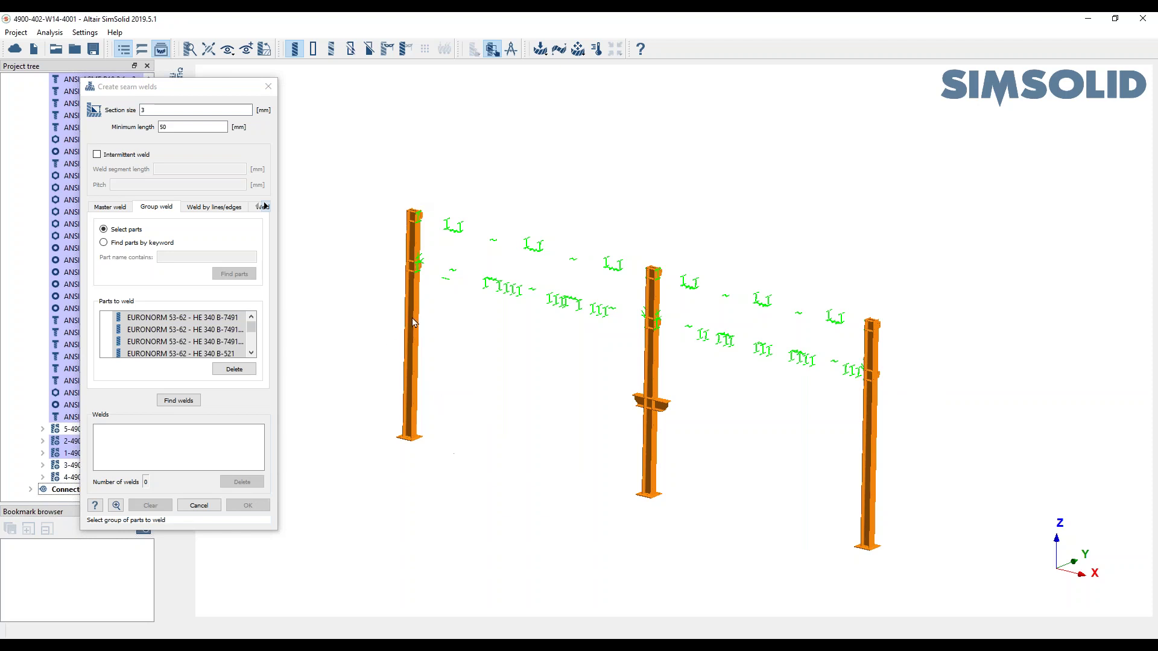
pyautogui.click(180, 401)
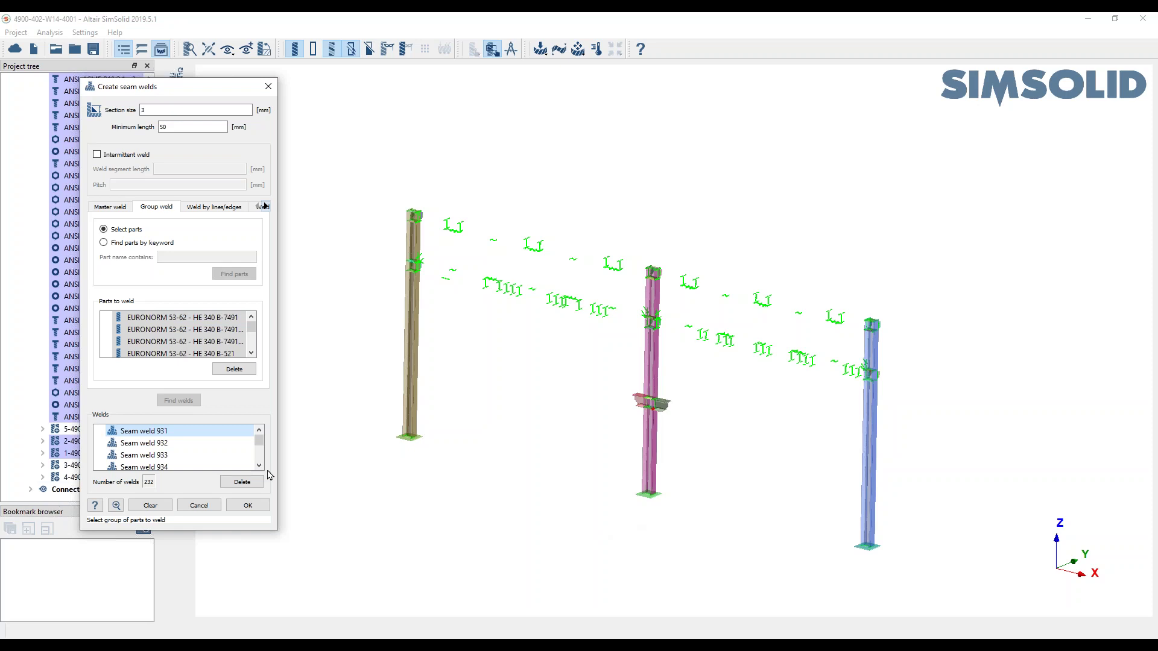
pyautogui.click(248, 506)
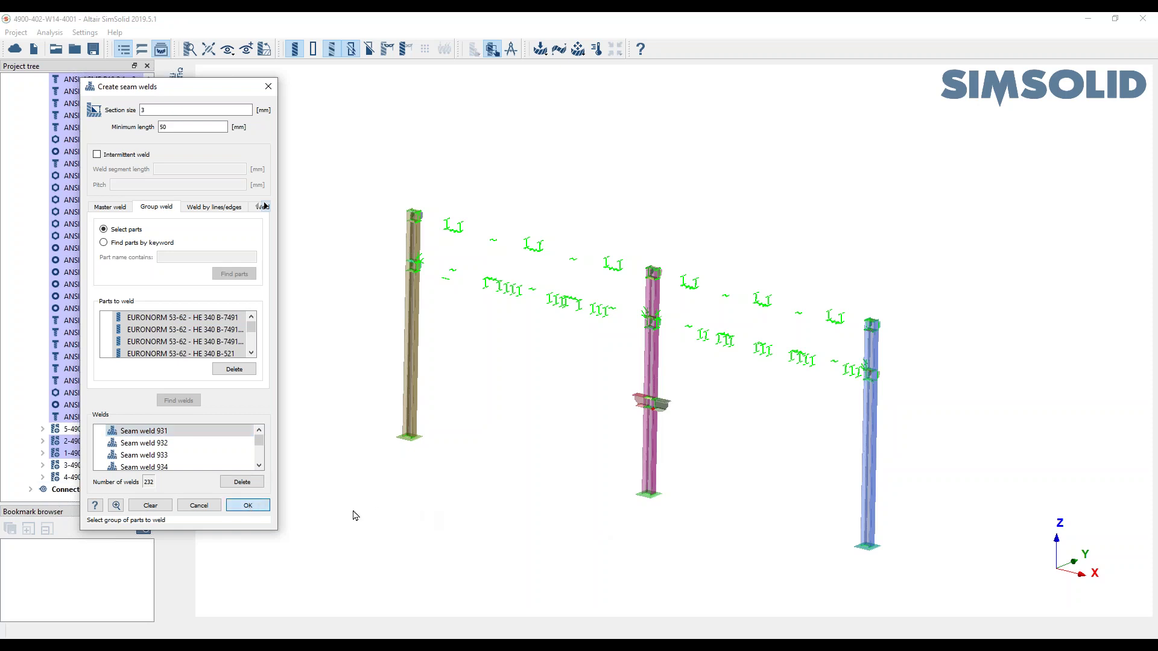
pyautogui.click(248, 506)
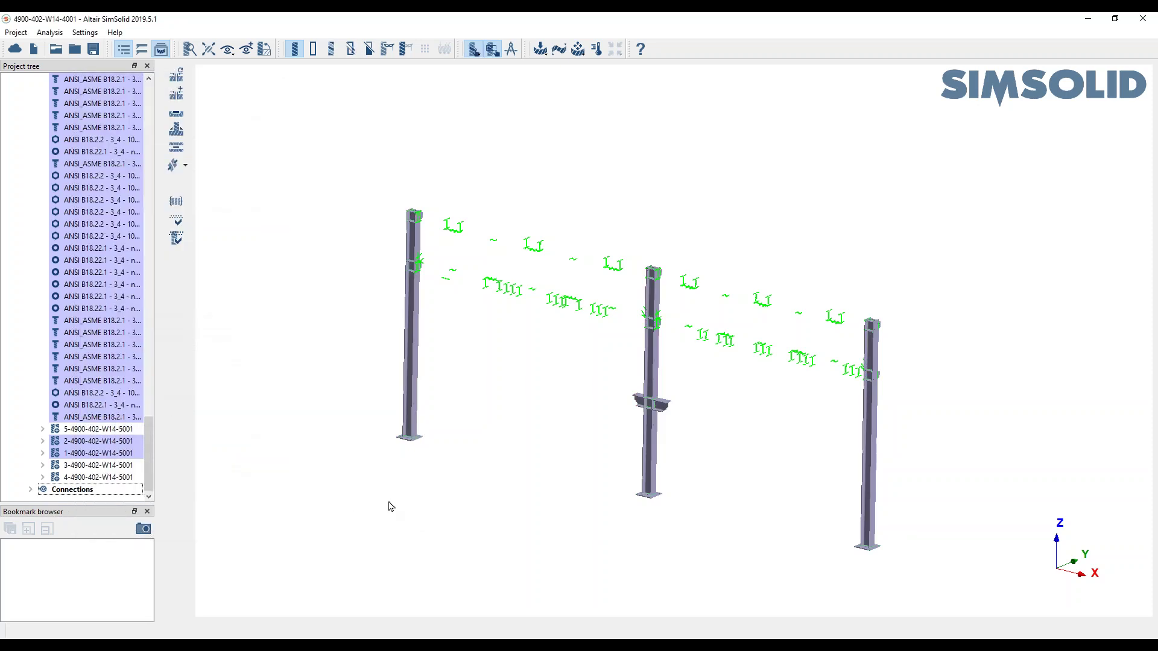
# Show all hidden parts again and inspect the seam welds where the end column meets the truss's lower chord.
pyautogui.rightClick(286, 385)
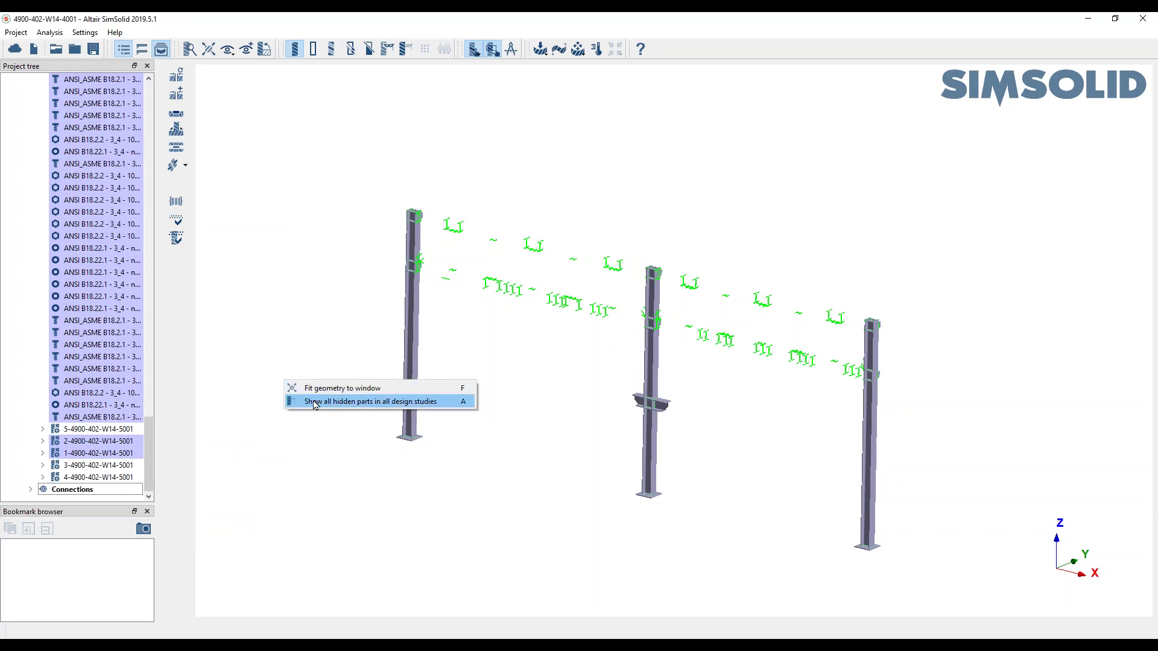
pyautogui.click(315, 399)
pyautogui.scroll(5, 434, 257)
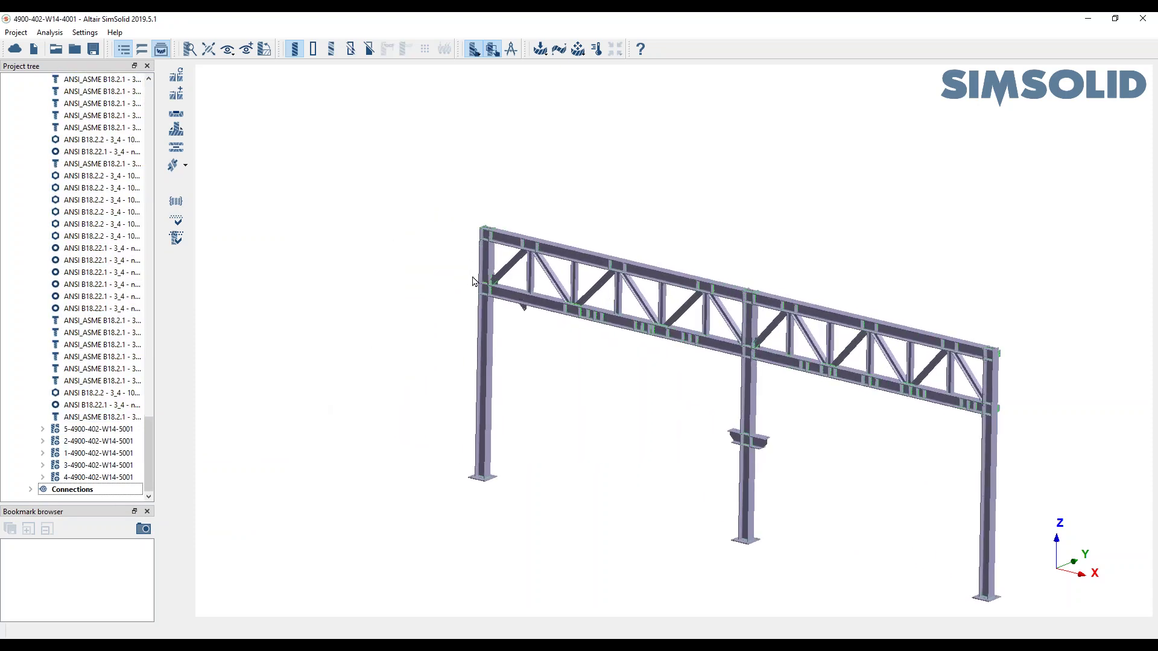
pyautogui.scroll(8, 489, 290)
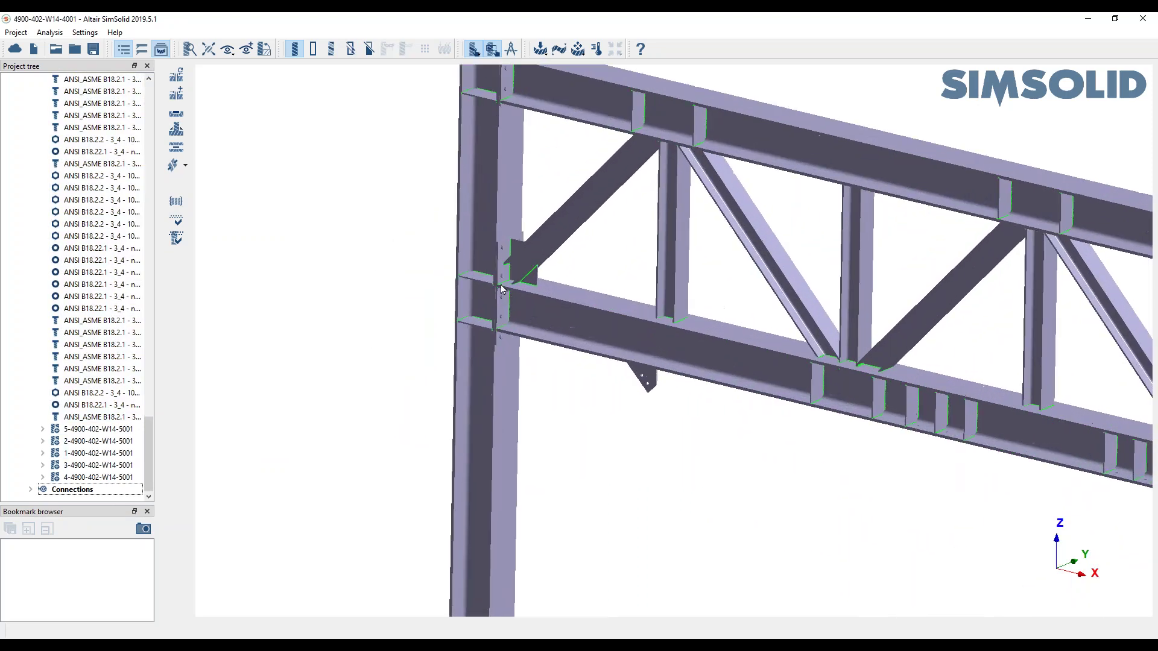
pyautogui.scroll(2, 486, 305)
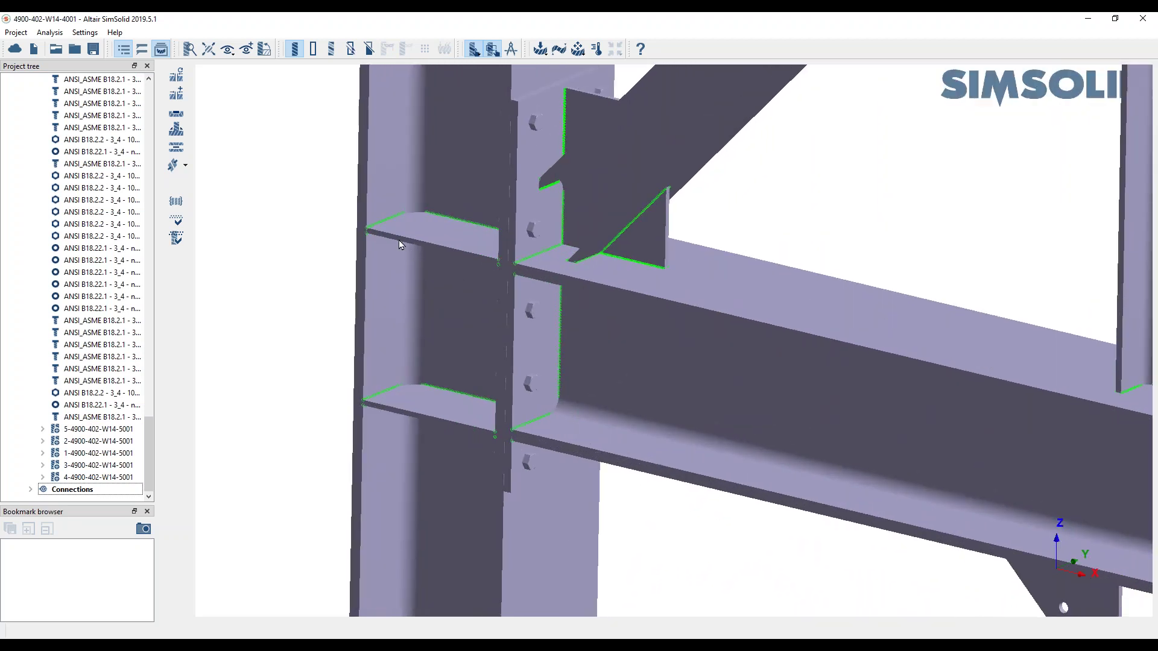
pyautogui.moveTo(454, 208); pyautogui.dragTo(504, 302, button='right')
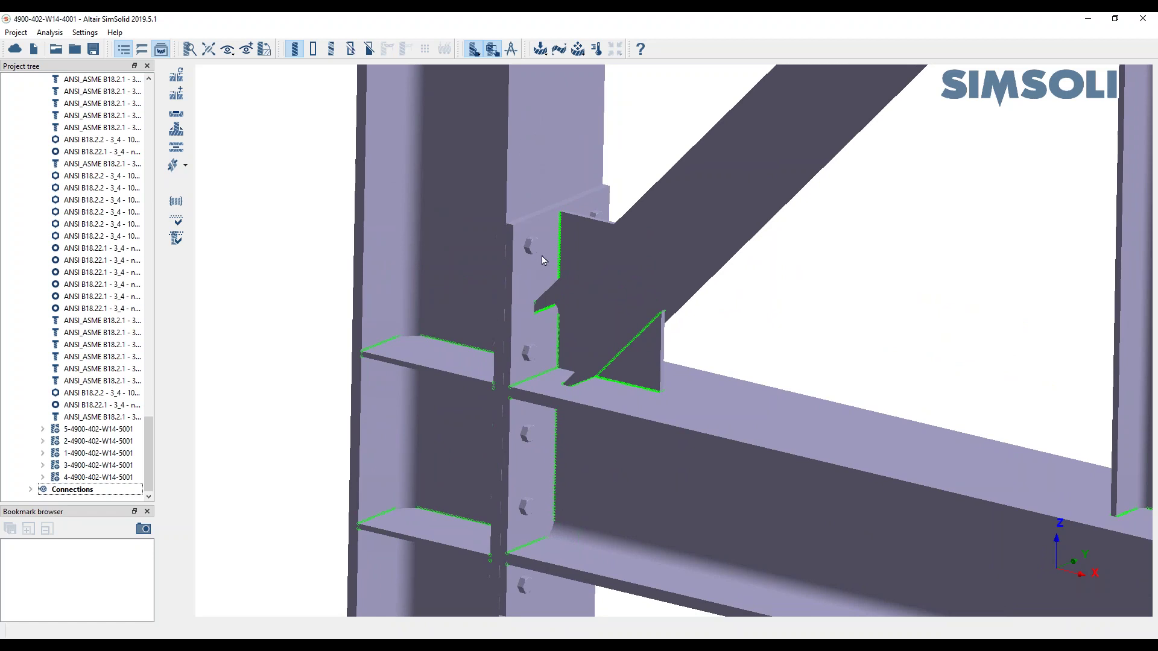
pyautogui.scroll(-4, 624, 356)
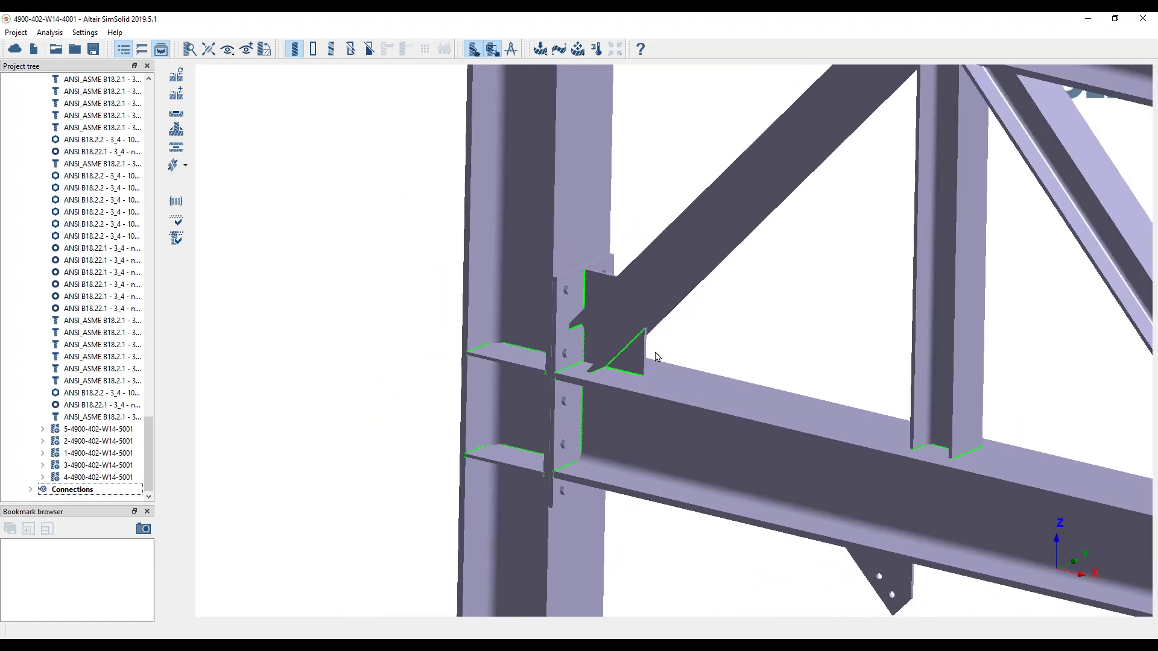
pyautogui.scroll(2, 623, 328)
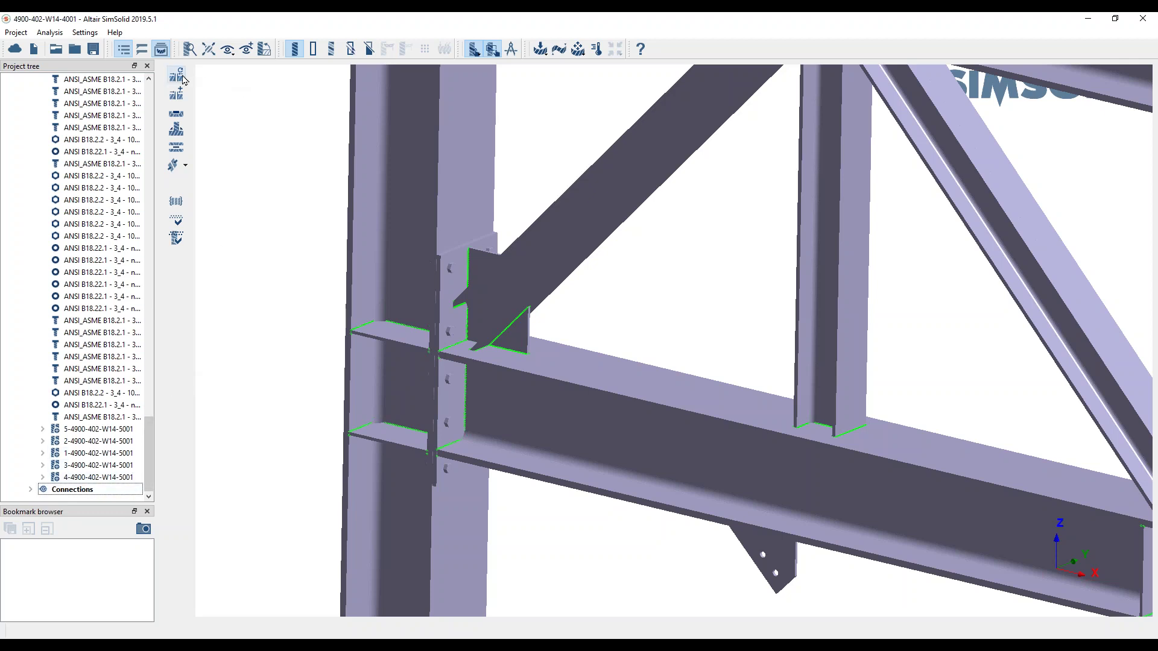
# Create automatic connections for not welded parts only, with 3 mm gap and penetration tolerances and Normal resolution.
pyautogui.click(177, 76)
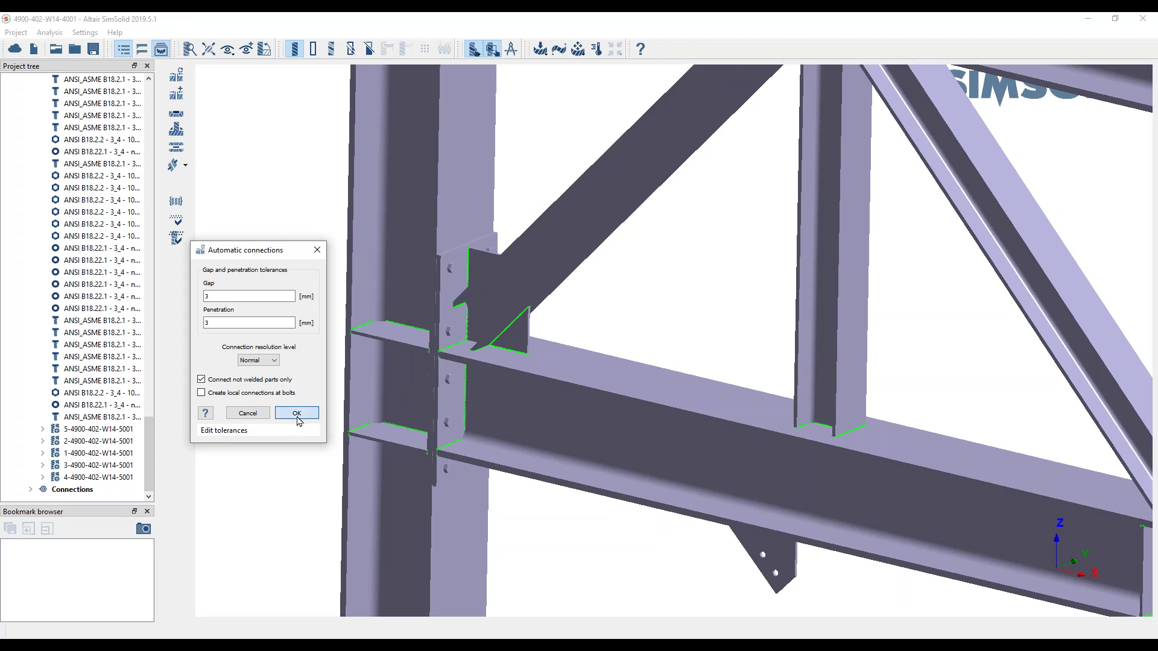
pyautogui.click(297, 417)
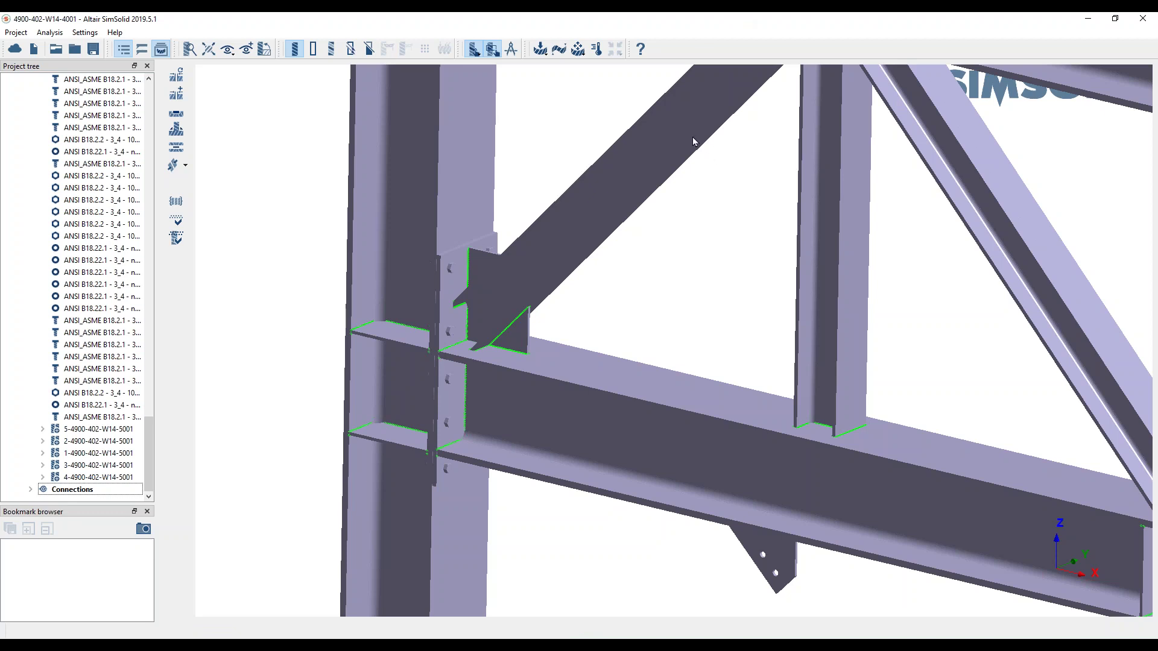
# Review the part connections of the upper bolt joining the truss end plate to the end column.
pyautogui.click(454, 274)
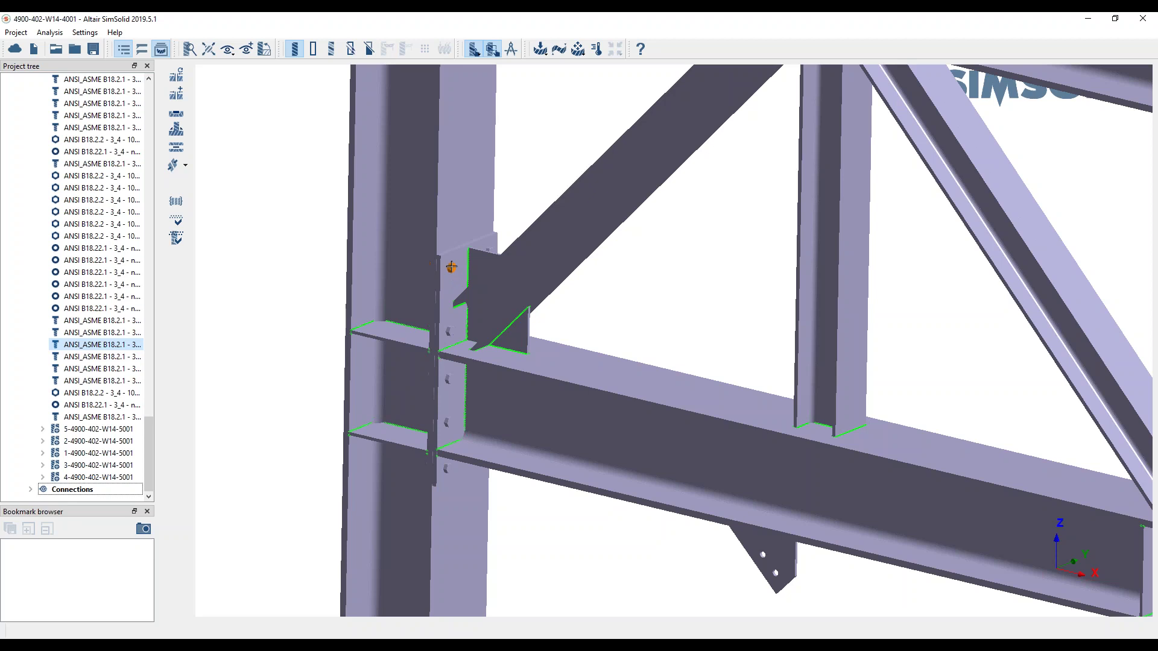
pyautogui.rightClick(453, 270)
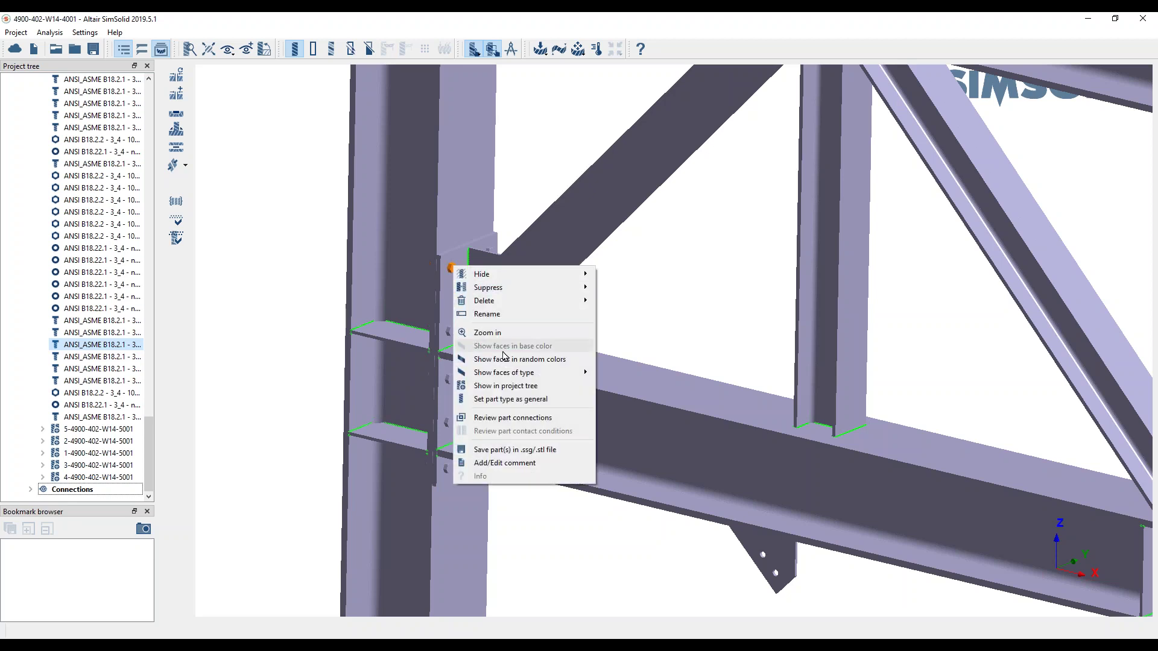
pyautogui.click(515, 418)
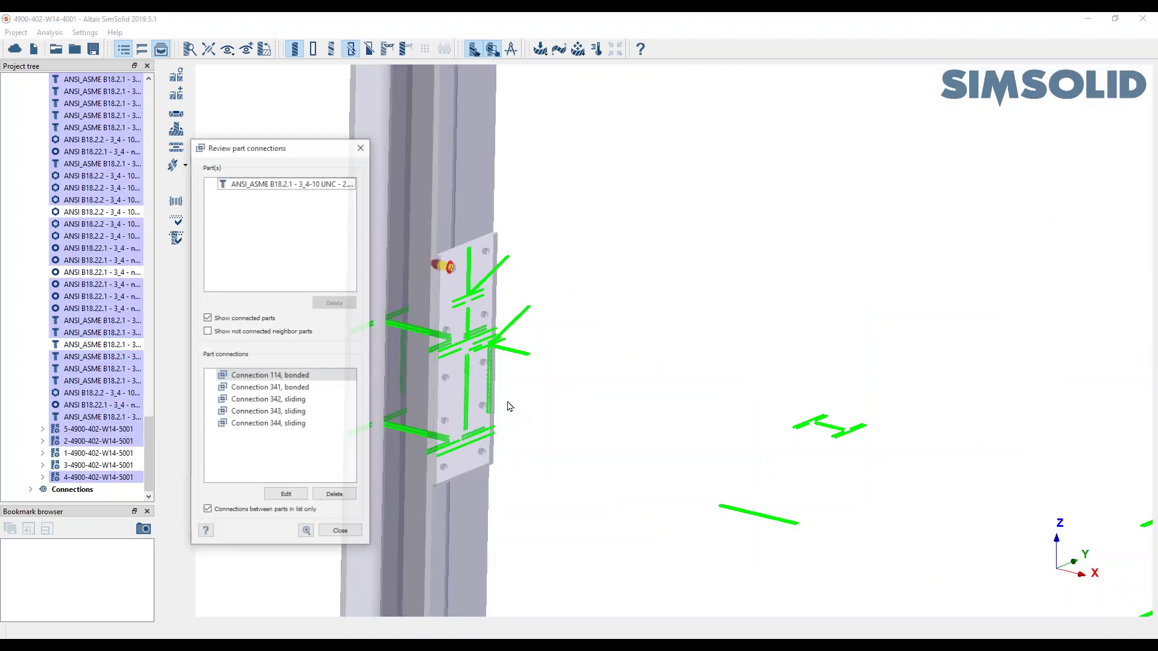
pyautogui.scroll(10, 553, 277)
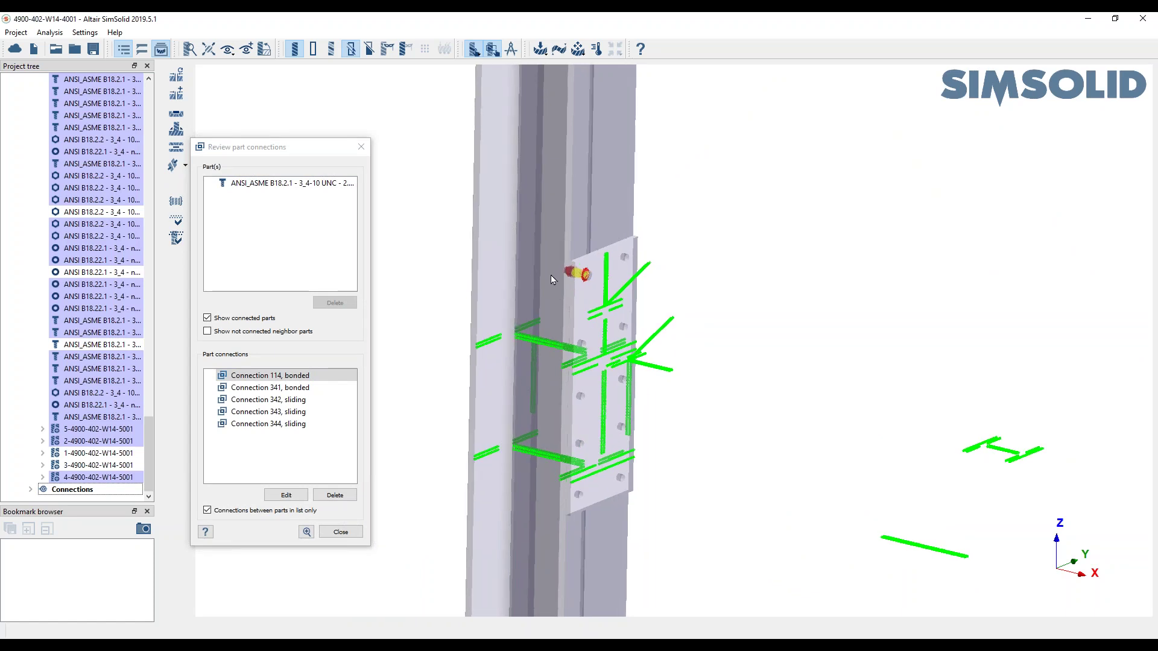
pyautogui.scroll(2, 607, 284)
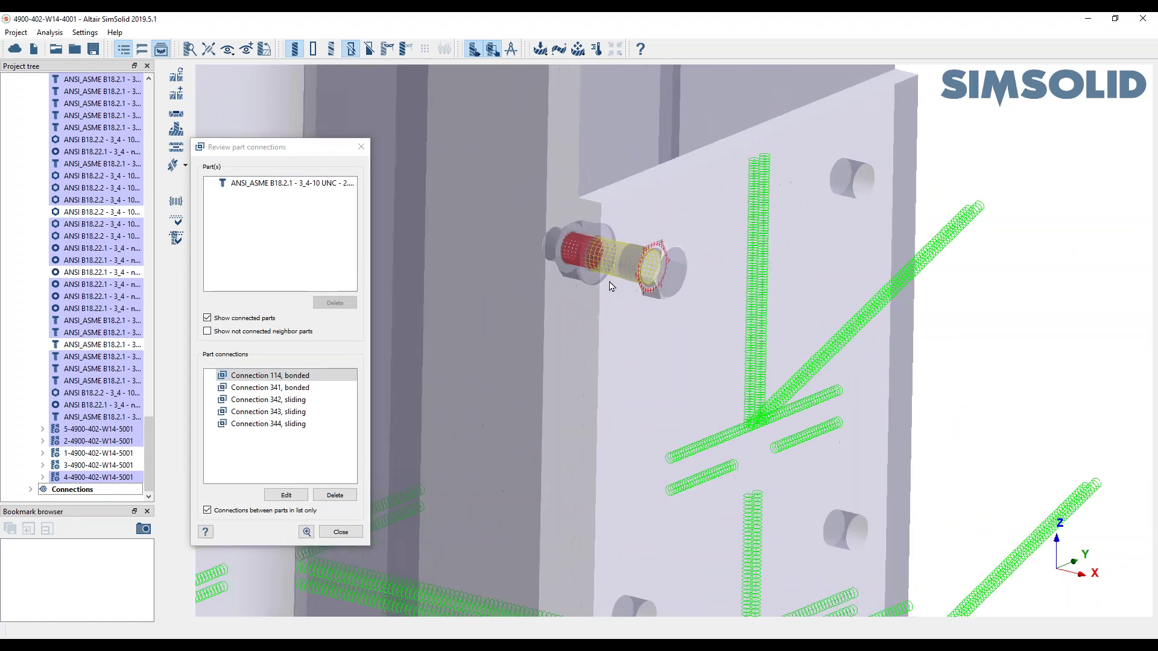
pyautogui.scroll(3, 645, 345)
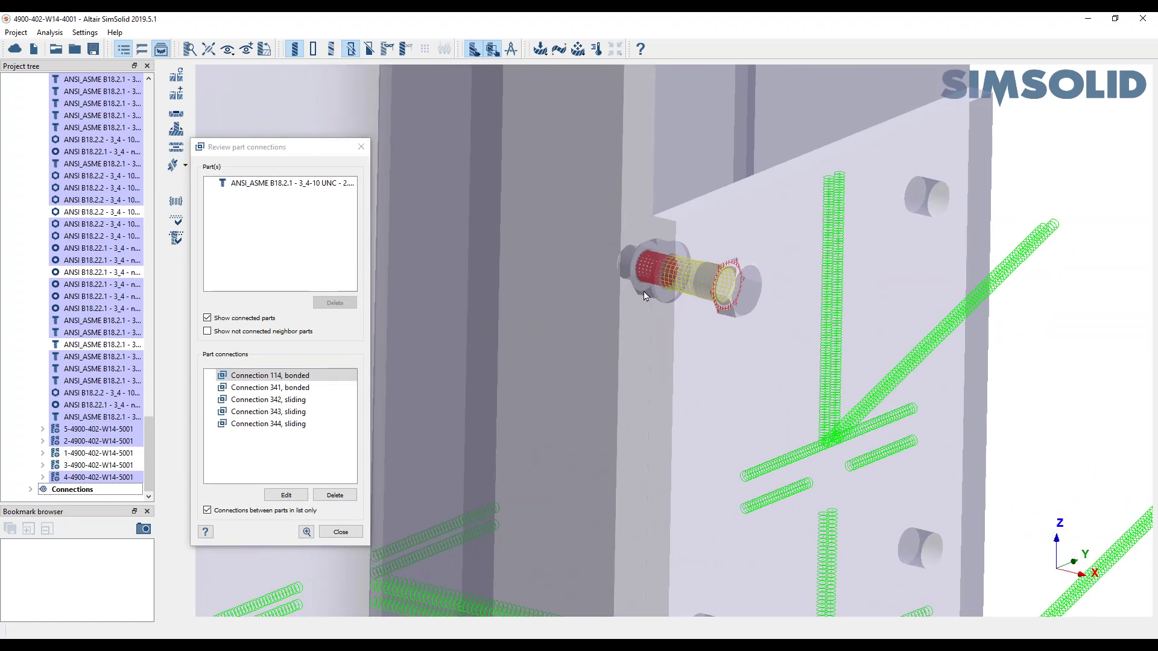
pyautogui.scroll(1, 644, 296)
pyautogui.scroll(1, 618, 272)
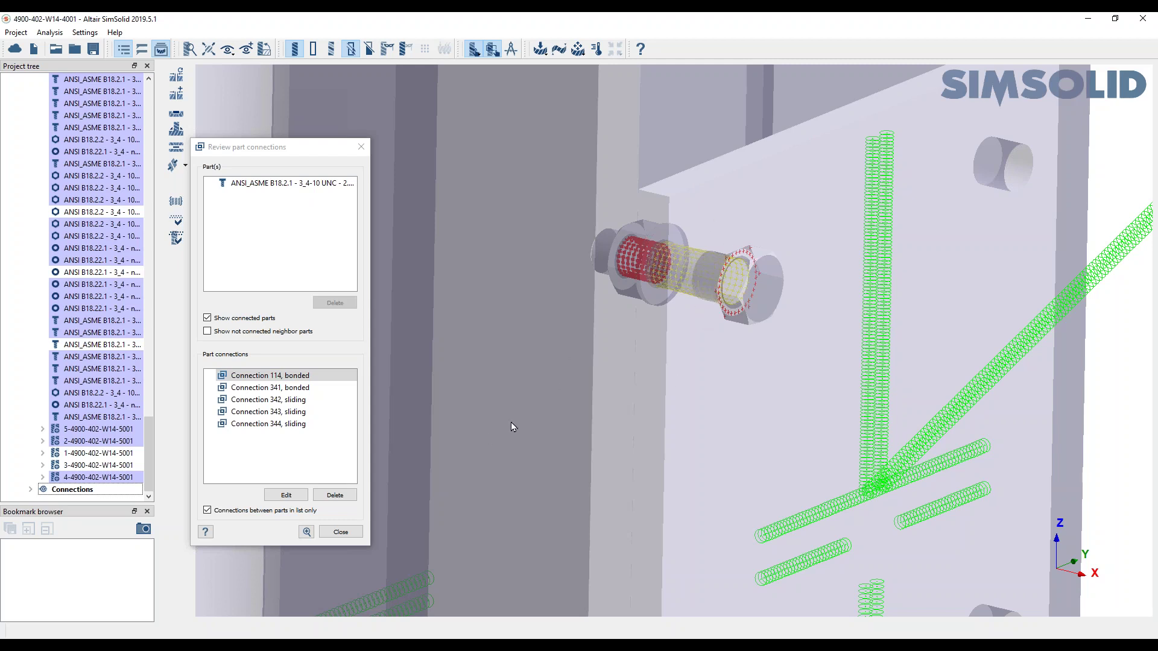
pyautogui.scroll(-8, 705, 392)
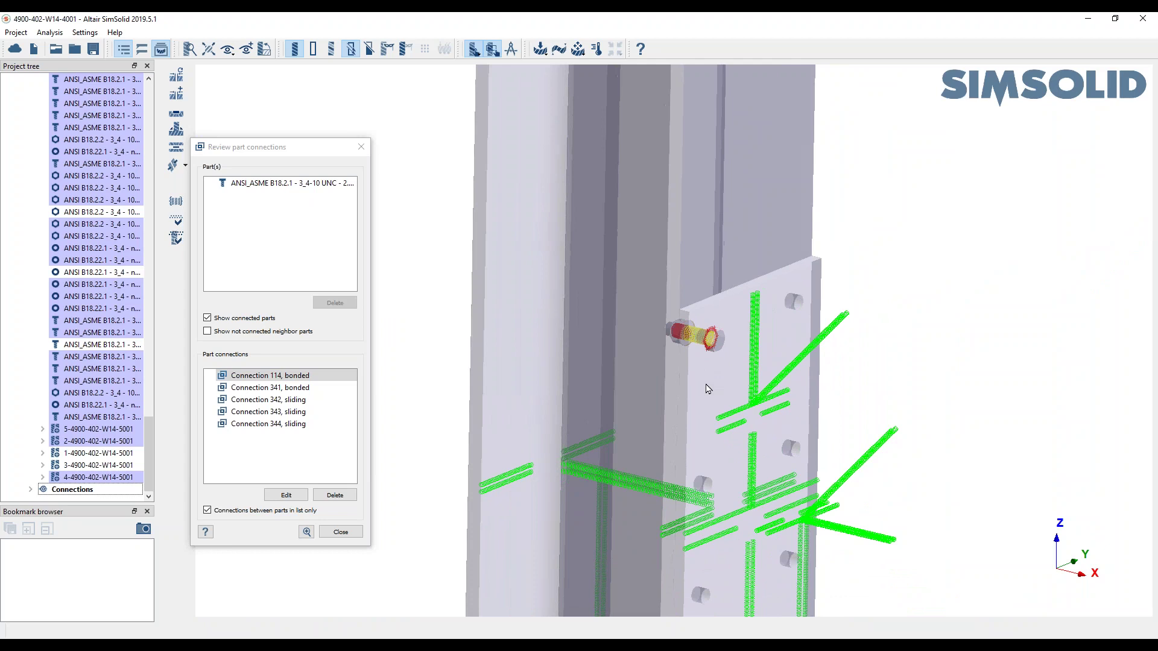
pyautogui.click(341, 532)
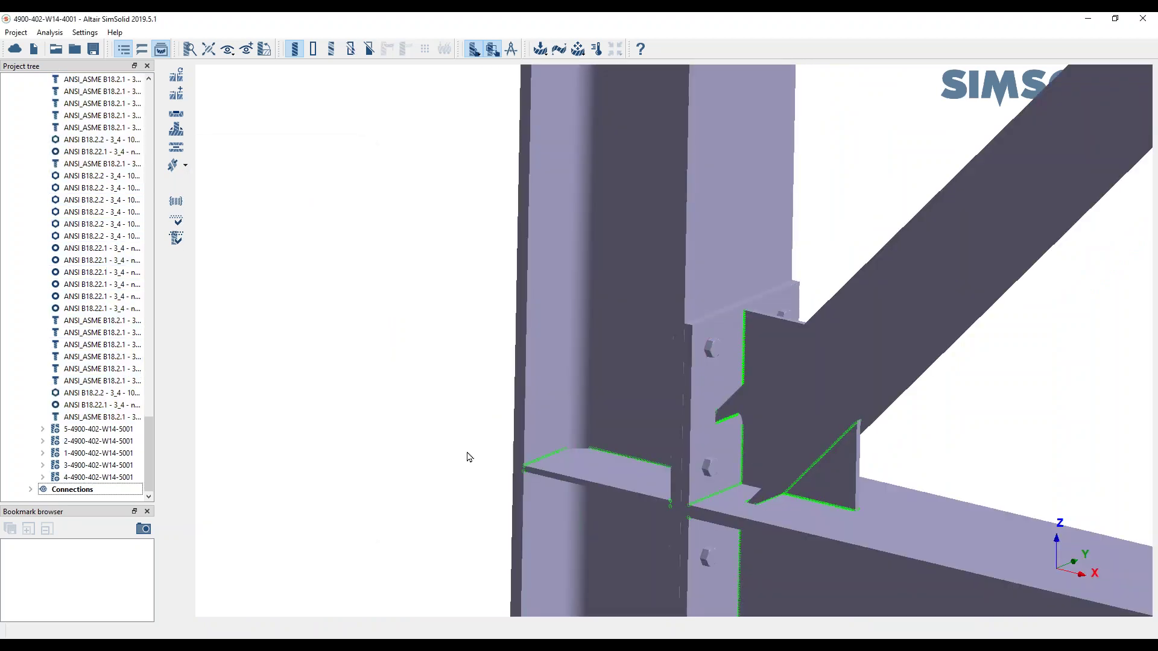
# Collapse the assembly's part list and add a structural analysis to Design study 1.
pyautogui.scroll(-10, 468, 452)
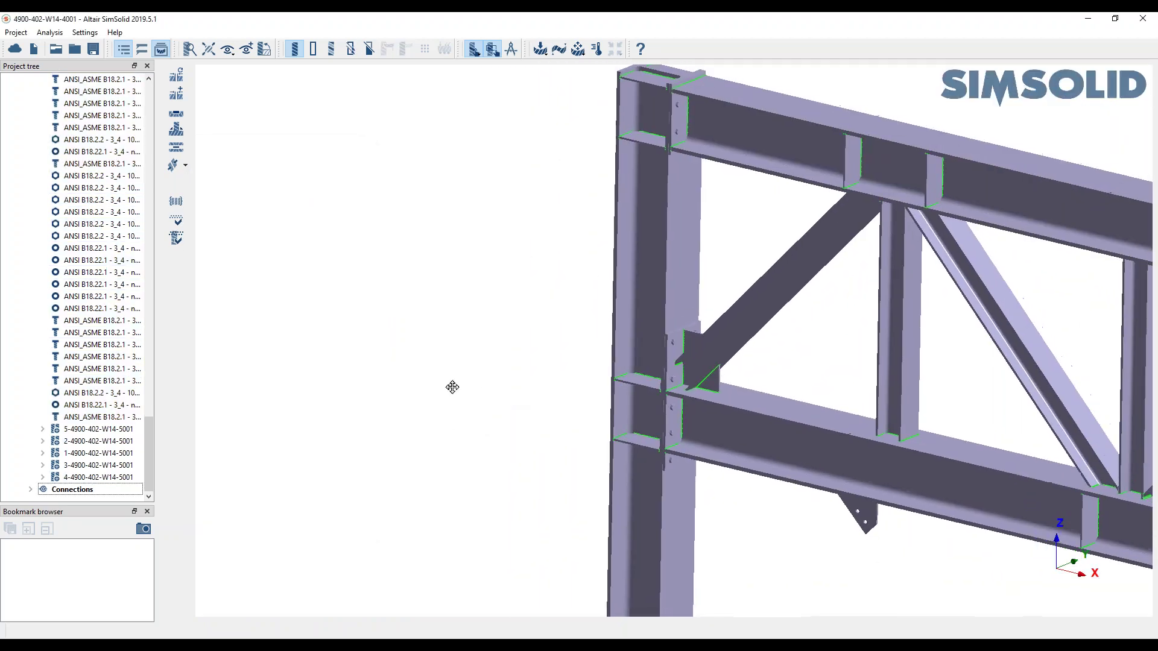
pyautogui.scroll(-5, 453, 387)
pyautogui.scroll(-2, 729, 424)
pyautogui.moveTo(790, 398); pyautogui.dragTo(534, 308, button='right')
pyautogui.moveTo(147, 460); pyautogui.dragTo(162, 121)
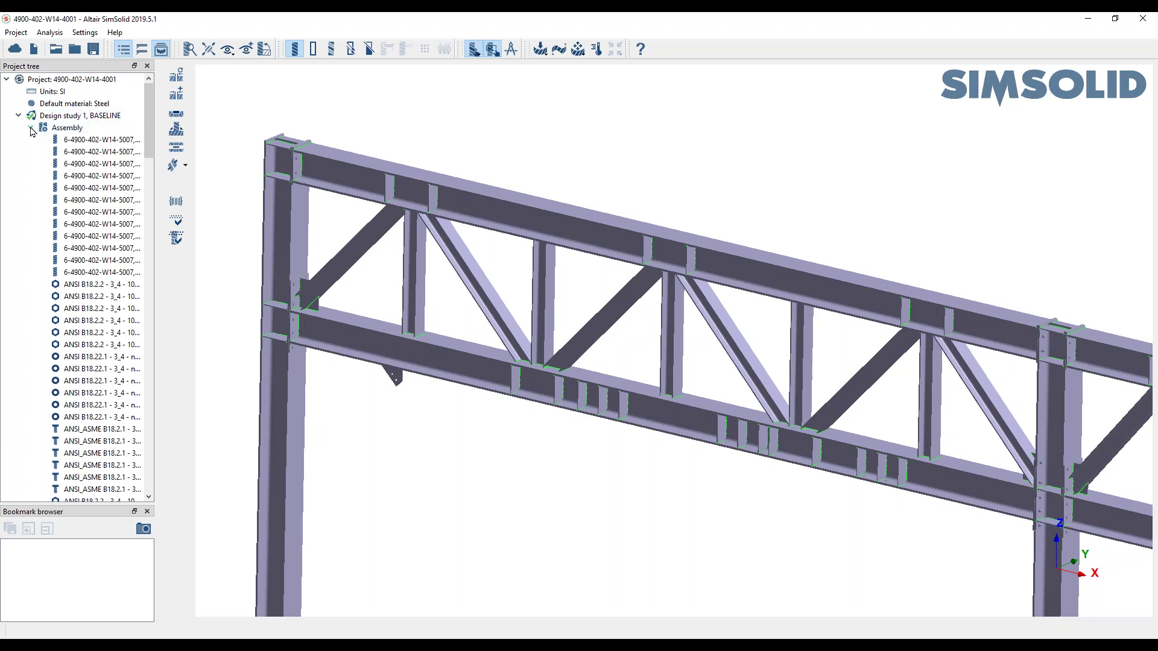
pyautogui.click(30, 127)
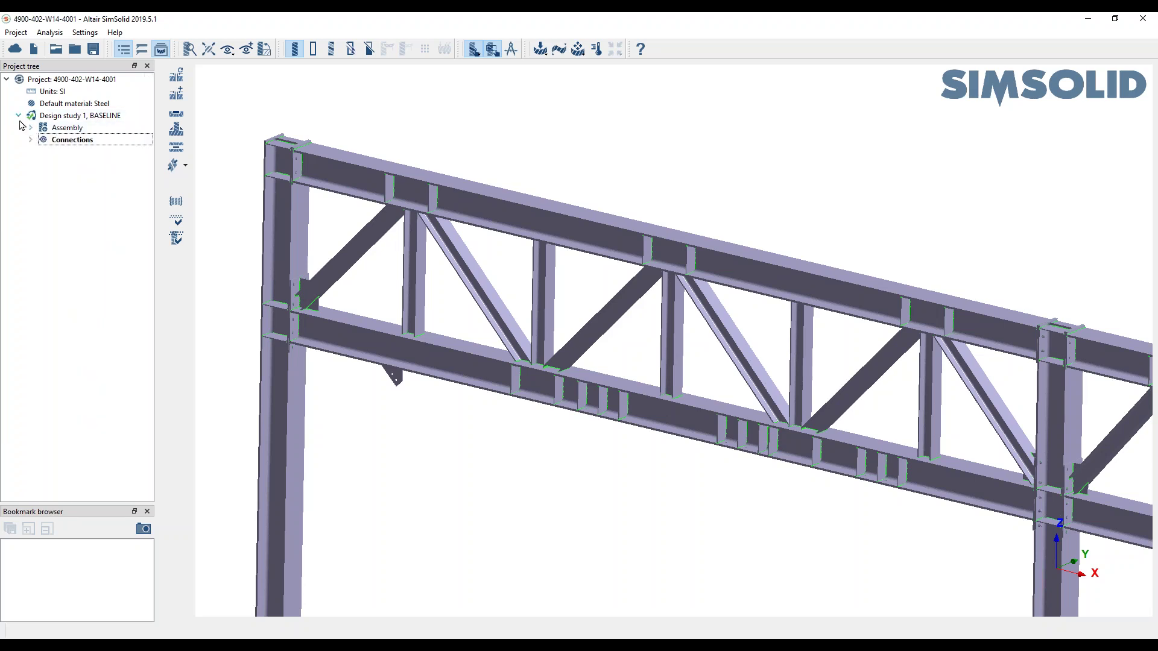
pyautogui.click(542, 49)
pyautogui.click(558, 68)
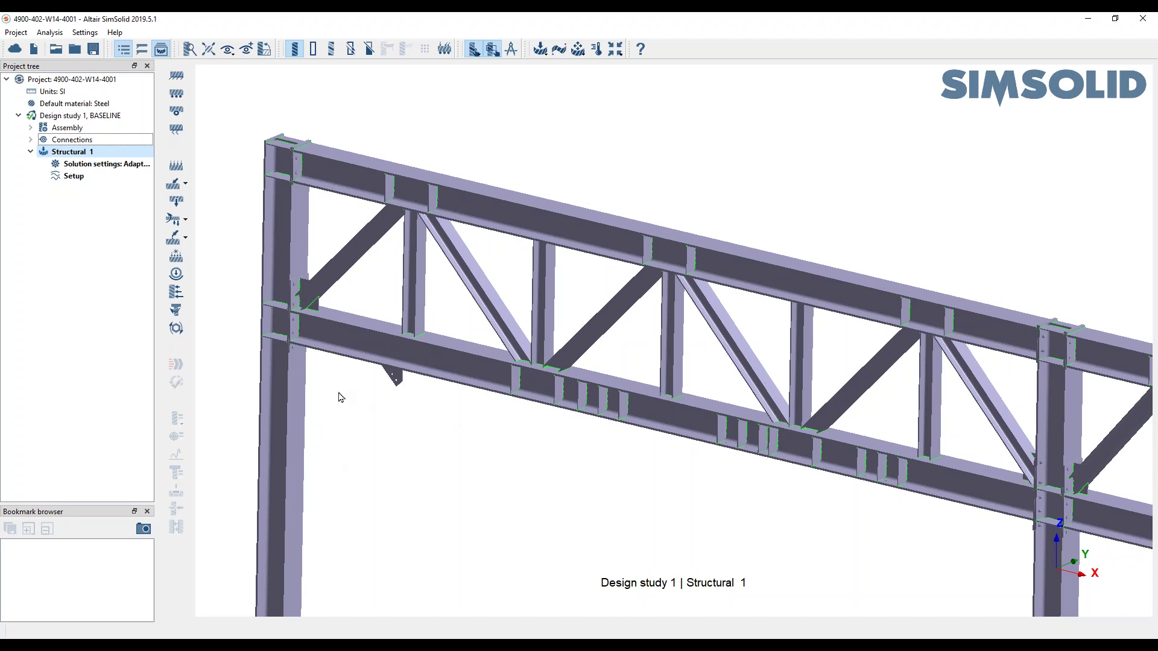
# Apply an immovable constraint to the bottom faces of the three column base plates.
pyautogui.scroll(5, 297, 175)
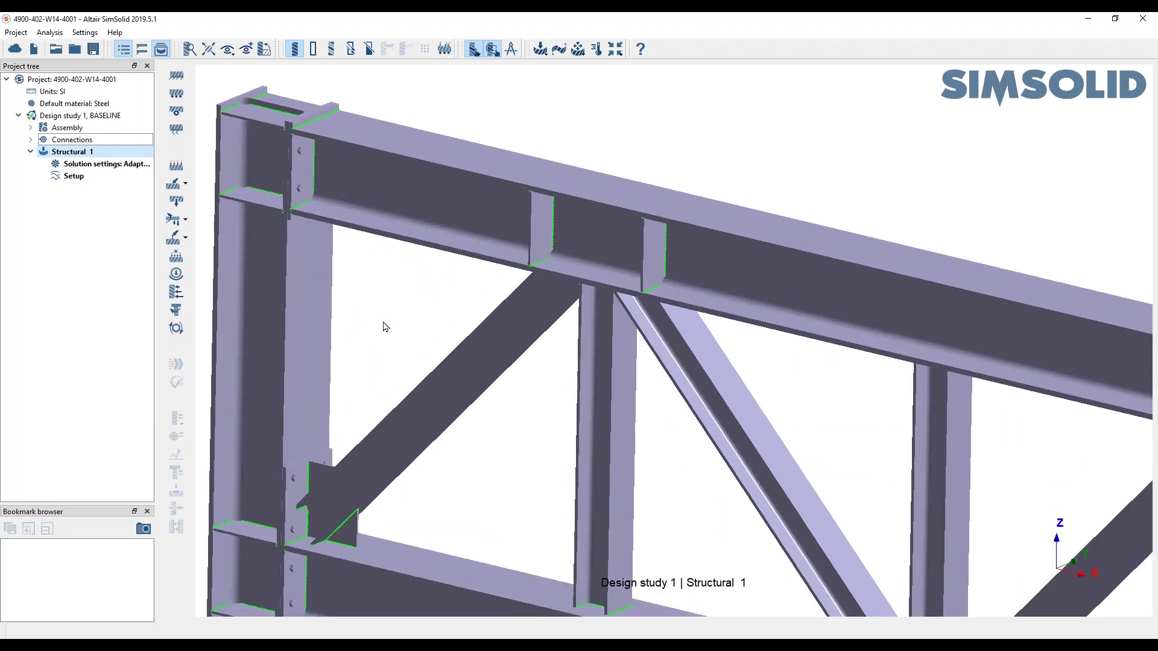
pyautogui.scroll(-10, 426, 455)
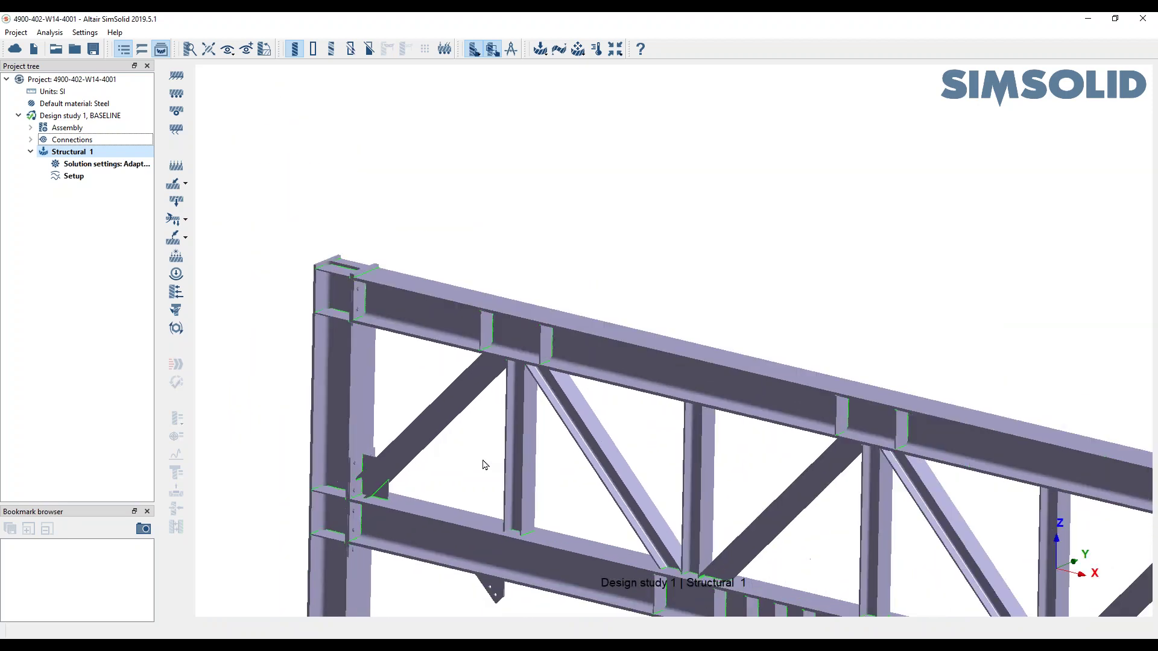
pyautogui.scroll(-8, 589, 420)
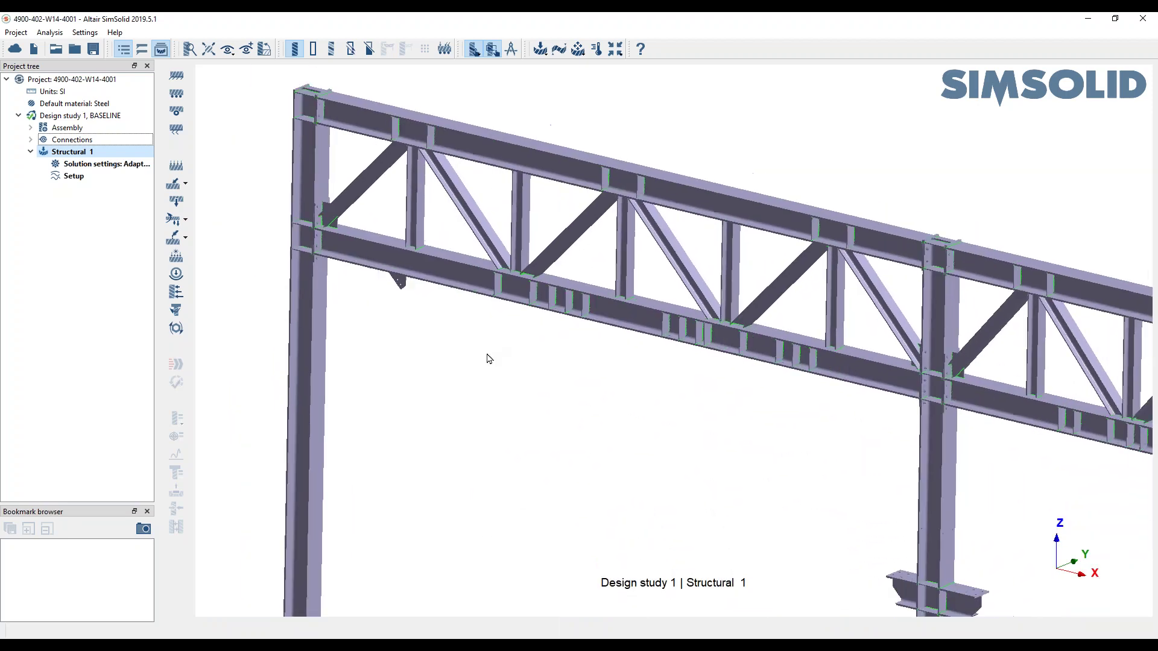
pyautogui.moveTo(522, 378); pyautogui.dragTo(535, 209)
pyautogui.click(177, 75)
pyautogui.moveTo(279, 208); pyautogui.dragTo(189, 69)
pyautogui.click(291, 363)
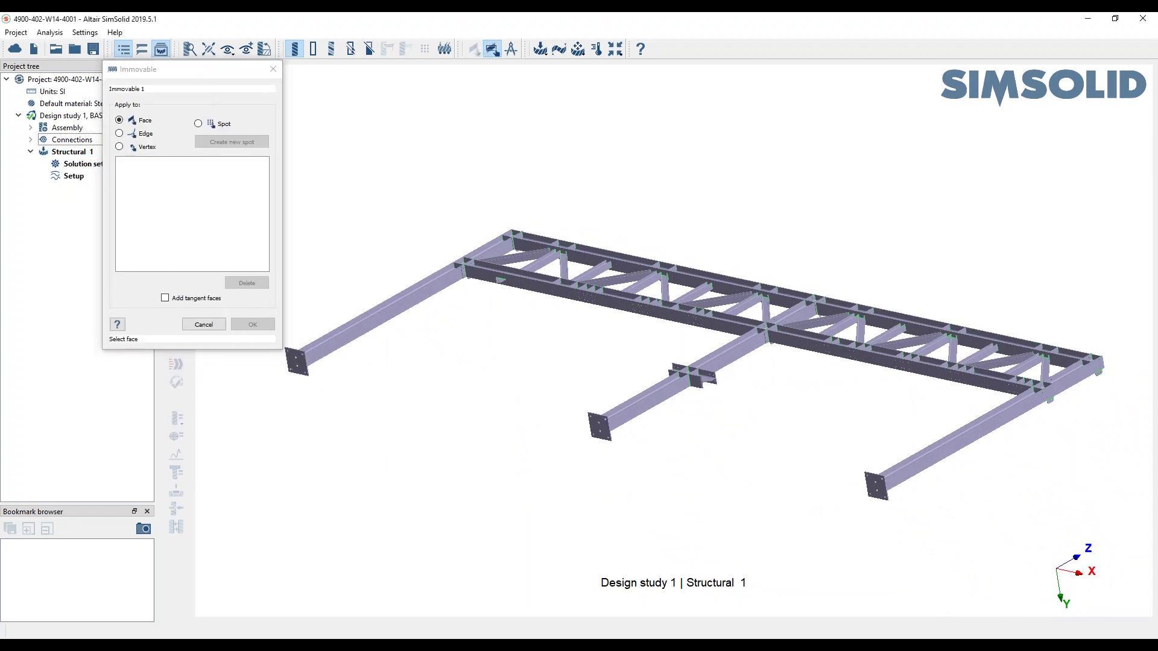
pyautogui.click(291, 365)
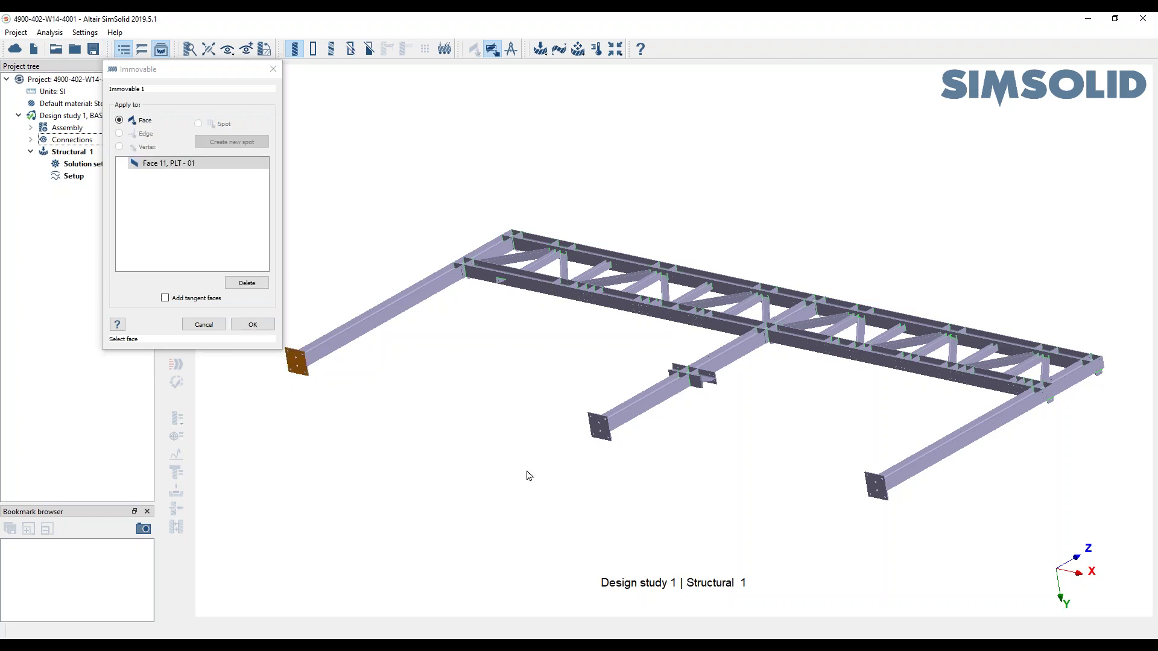
pyautogui.click(597, 430)
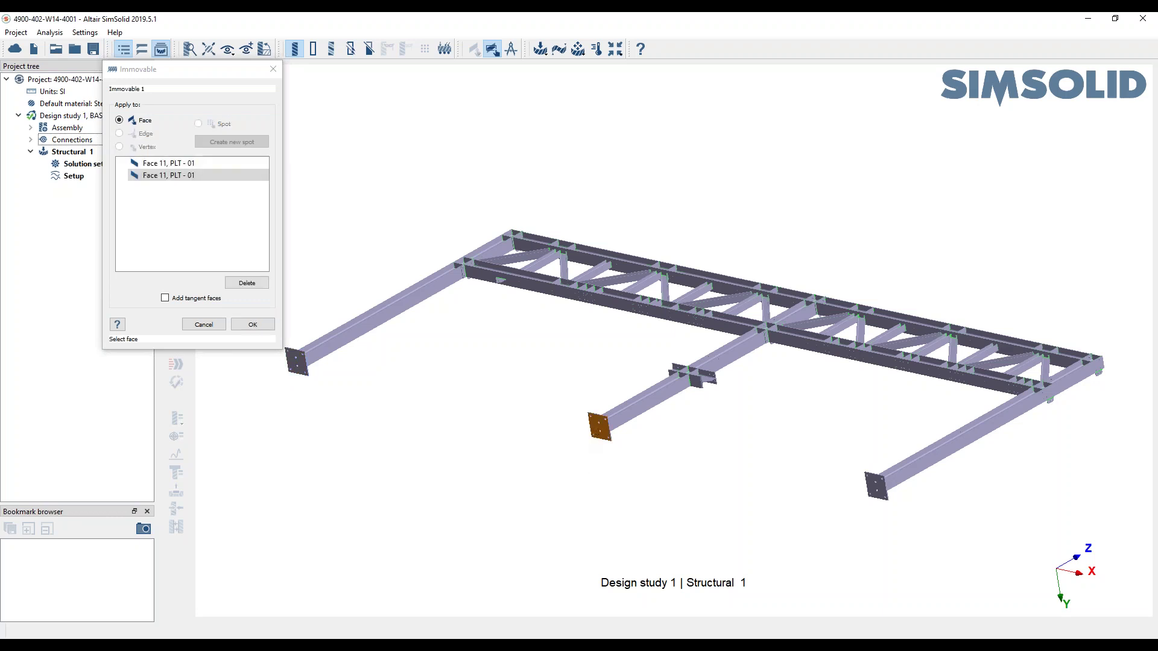
pyautogui.click(875, 491)
pyautogui.click(253, 325)
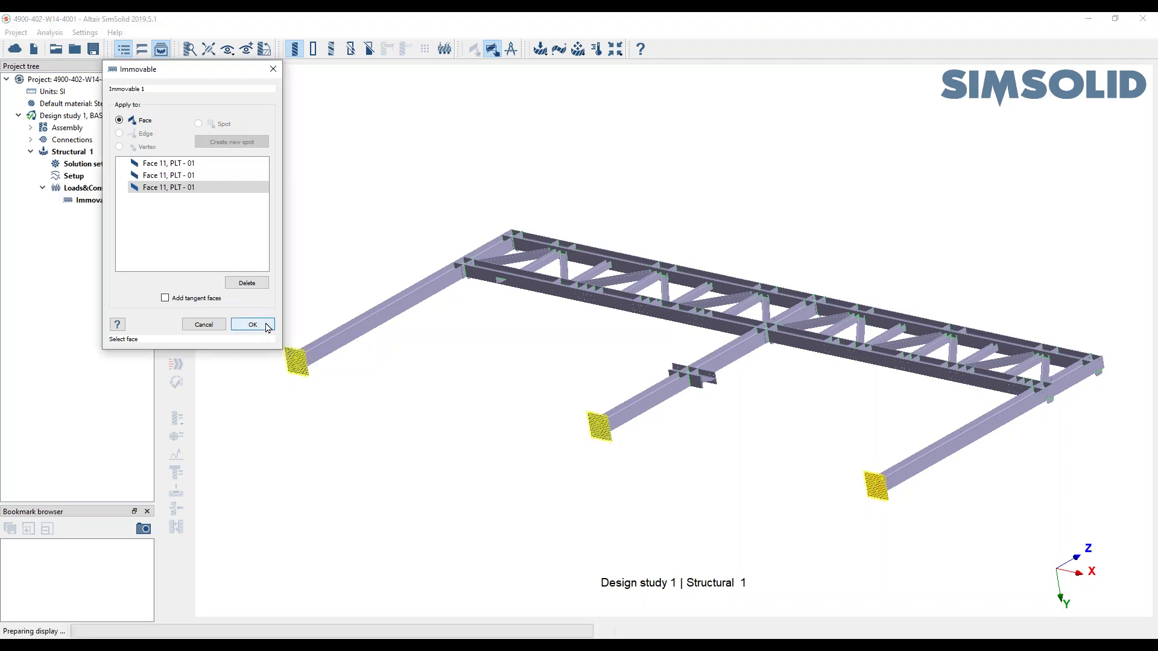
# Switch to the Bottom view and add a gravity load with direction vector X 0, Y 0, Z -1.
pyautogui.moveTo(471, 364); pyautogui.dragTo(618, 436)
pyautogui.click(230, 50)
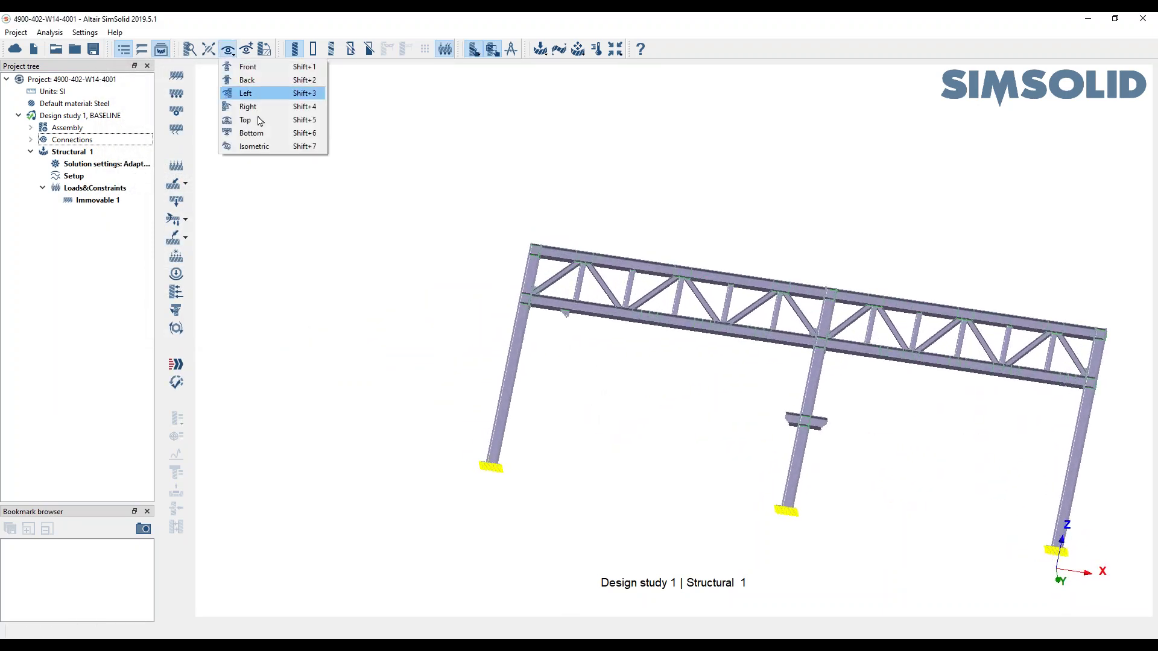
pyautogui.click(260, 138)
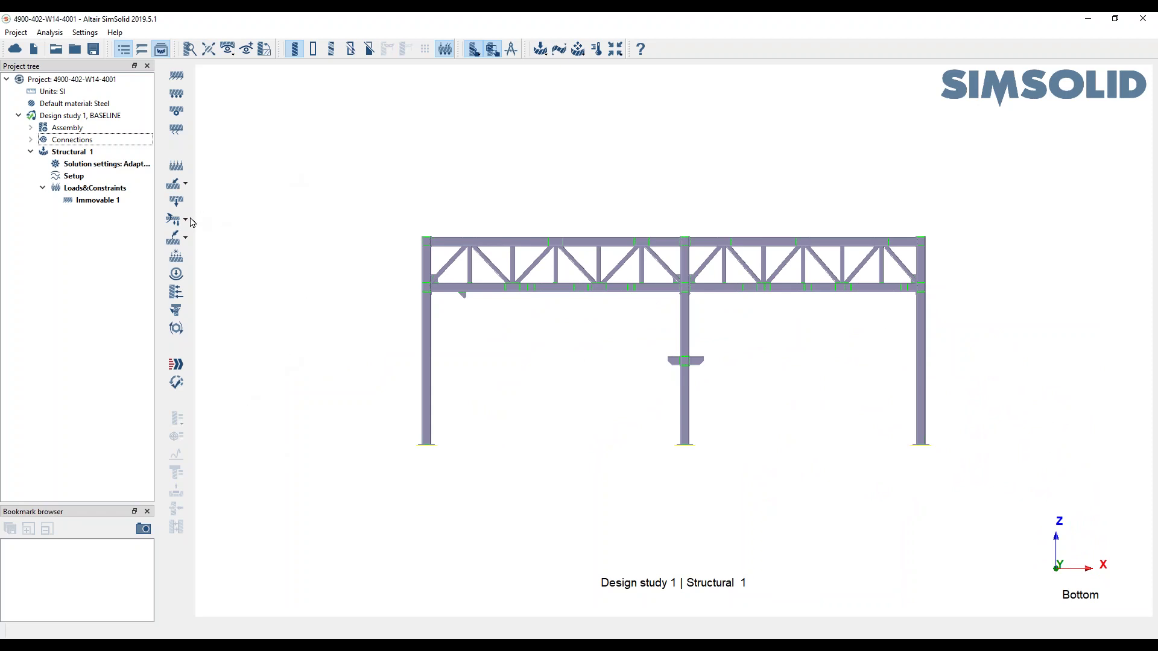
pyautogui.click(177, 201)
pyautogui.moveTo(249, 279); pyautogui.dragTo(341, 166)
pyautogui.click(318, 215)
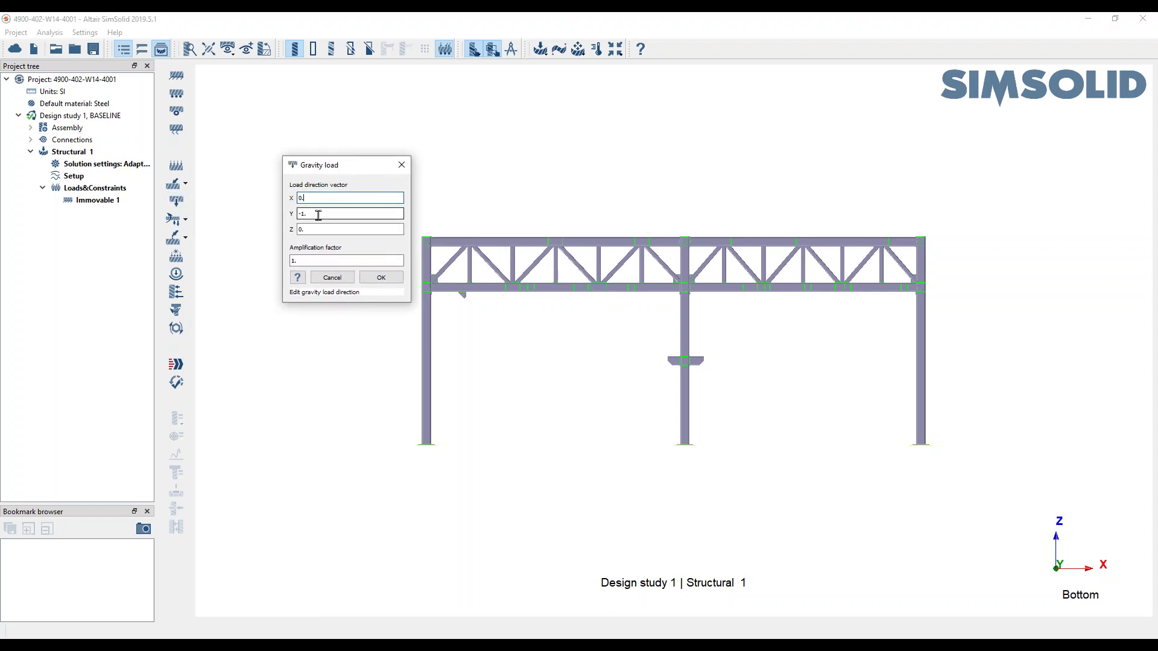
pyautogui.tripleClick(318, 215)
pyautogui.write('0')
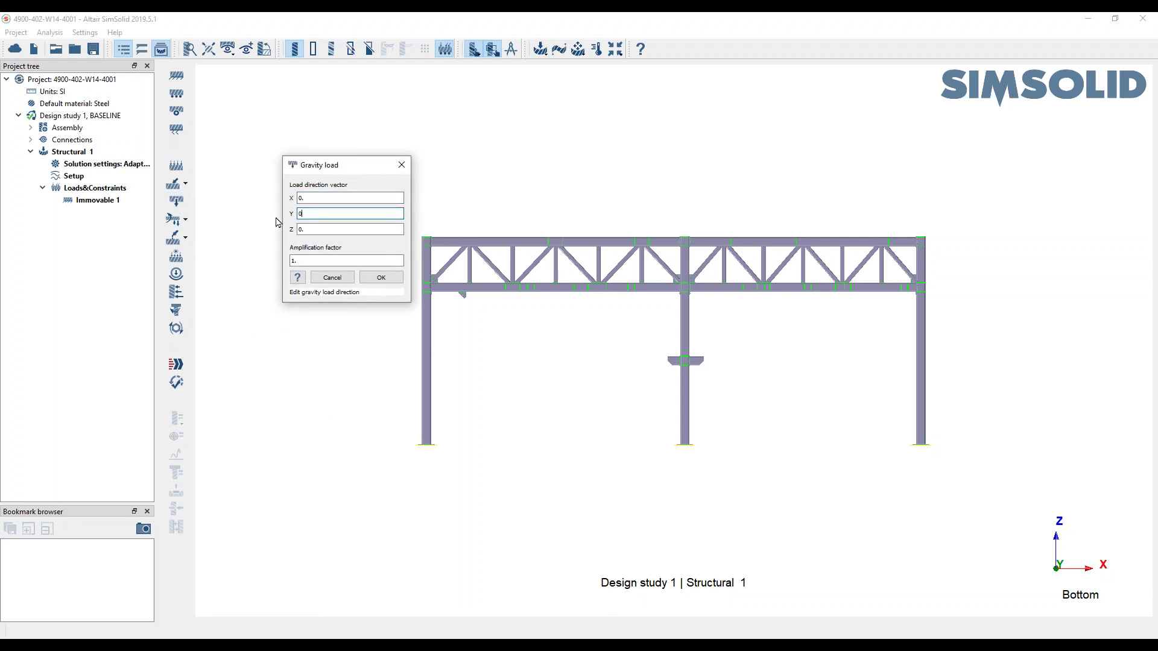
pyautogui.tripleClick(325, 232)
pyautogui.write('-')
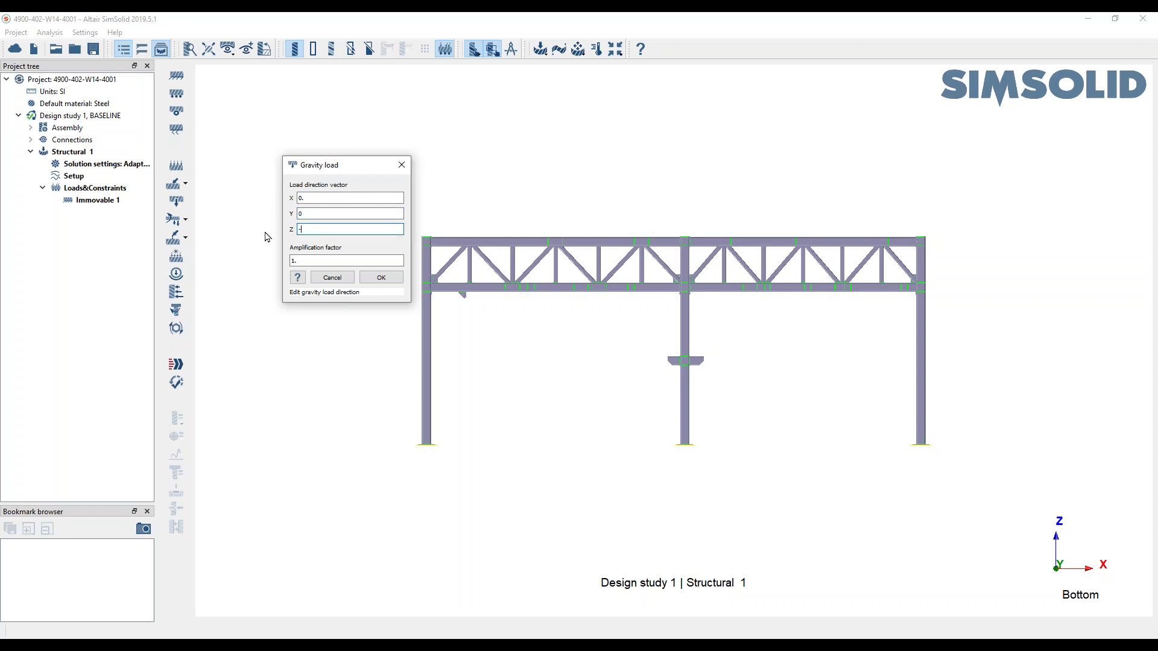
pyautogui.write('1')
pyautogui.click(380, 276)
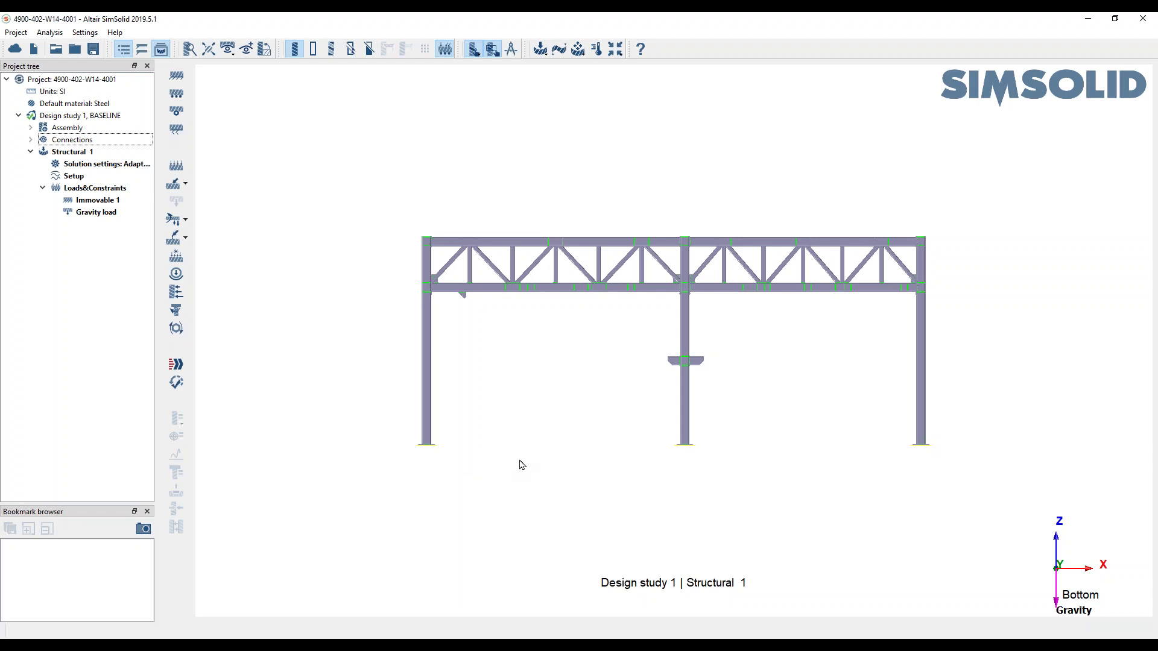
# Check the constrained structure for rigid body motions.
pyautogui.click(186, 365)
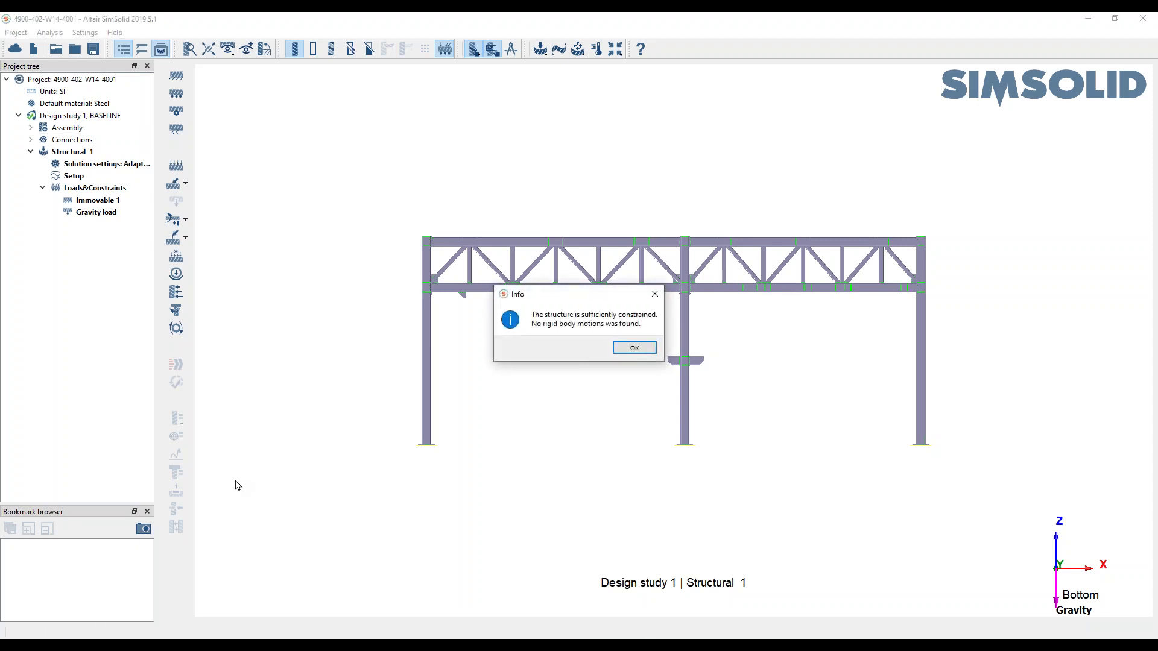
pyautogui.click(635, 348)
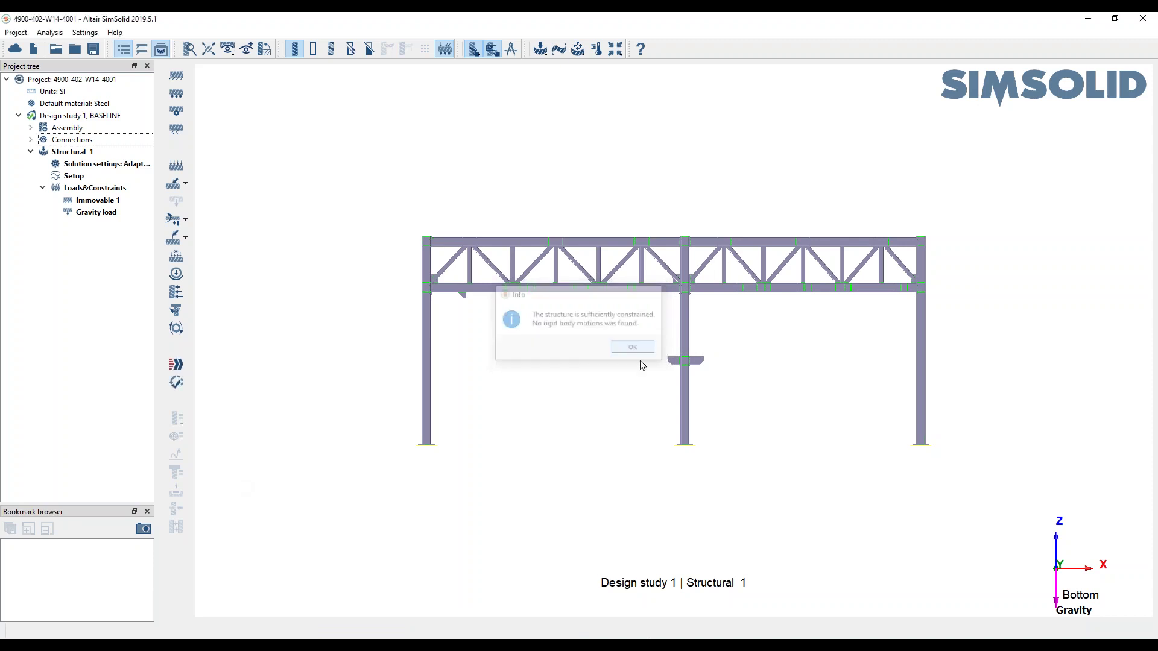
# Confirm Adapt for stiffness as the solution objective and solve Structural 1.
pyautogui.scroll(3, 406, 263)
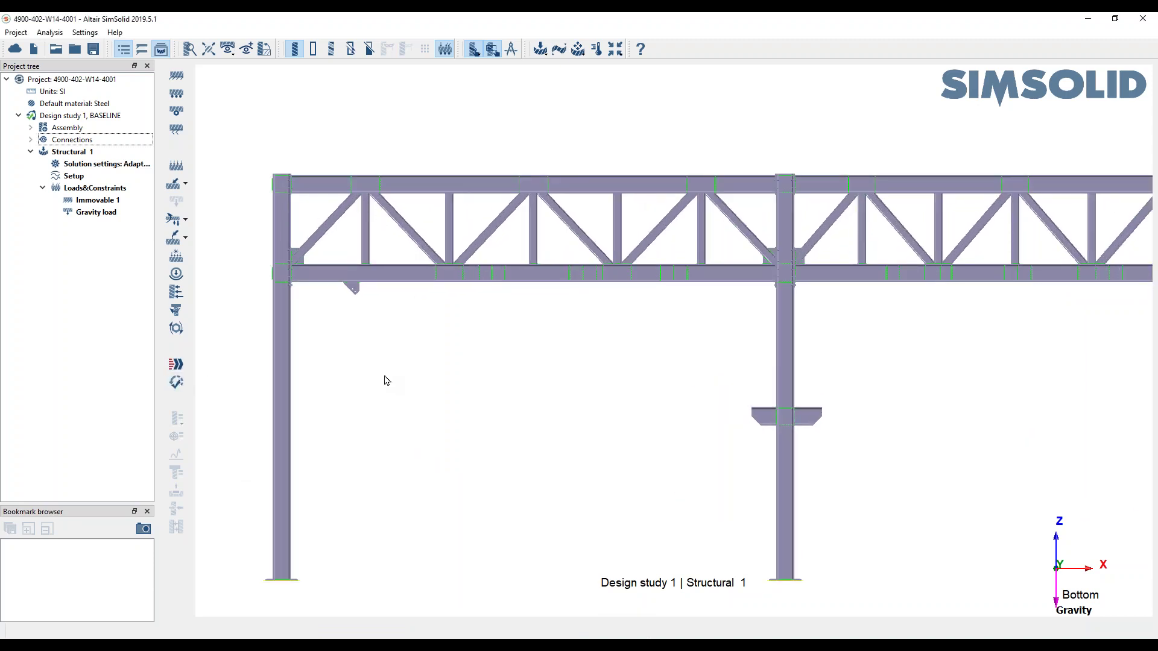
pyautogui.moveTo(519, 388); pyautogui.dragTo(458, 375, button='middle')
pyautogui.scroll(-1, 468, 368)
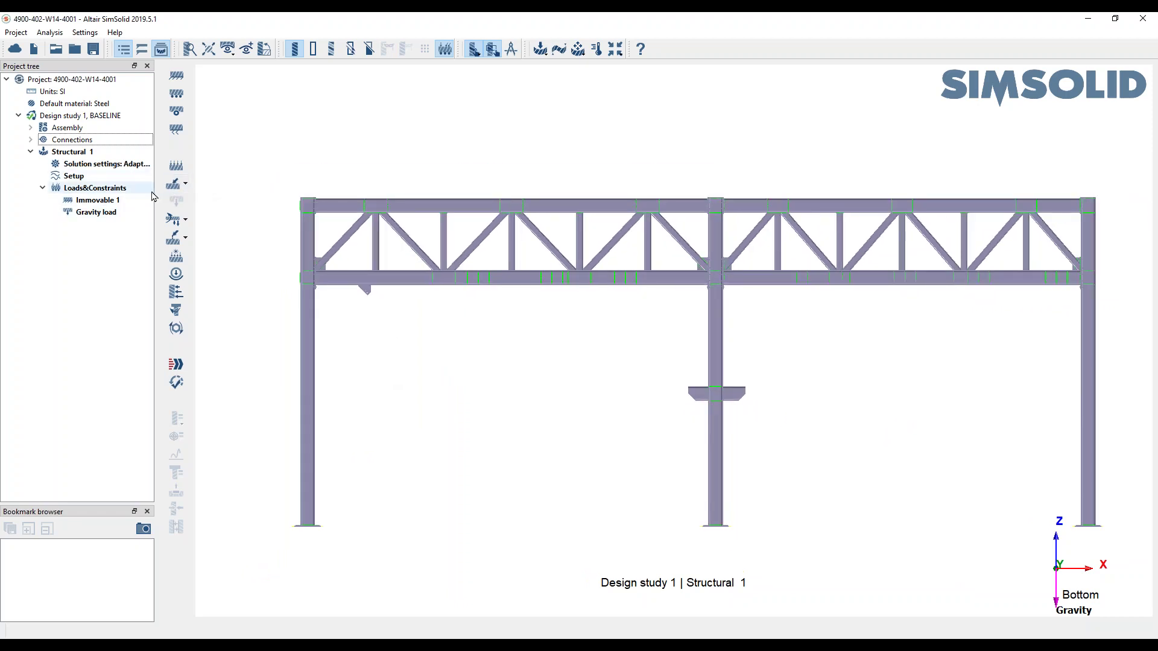
pyautogui.moveTo(155, 189); pyautogui.dragTo(231, 189)
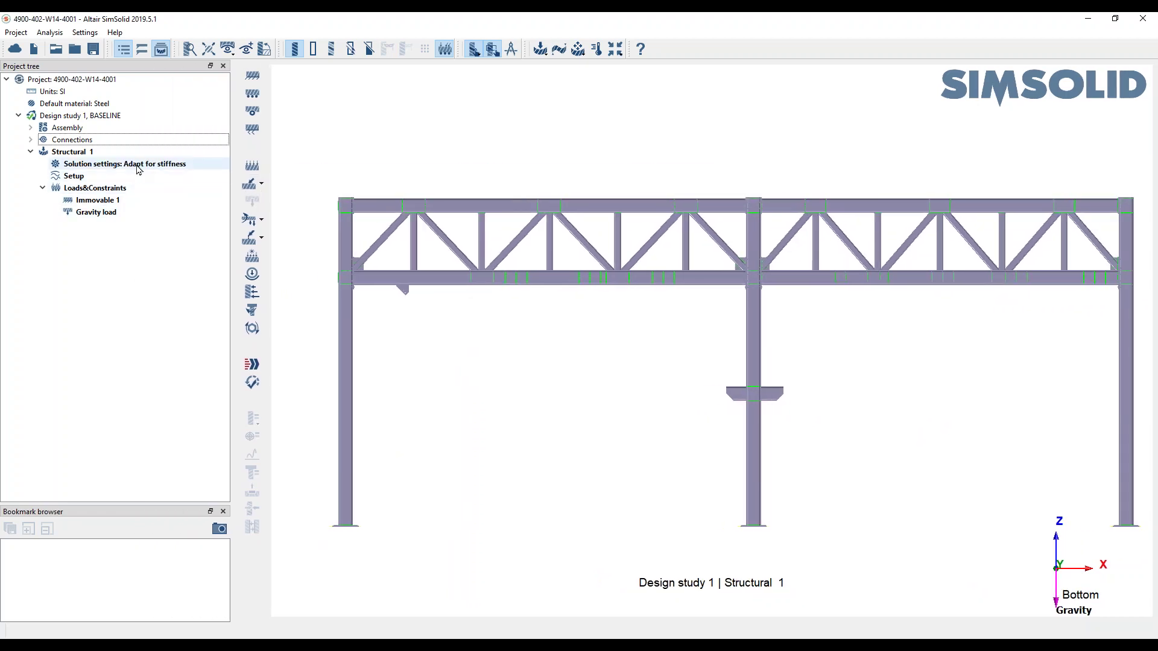
pyautogui.doubleClick(143, 164)
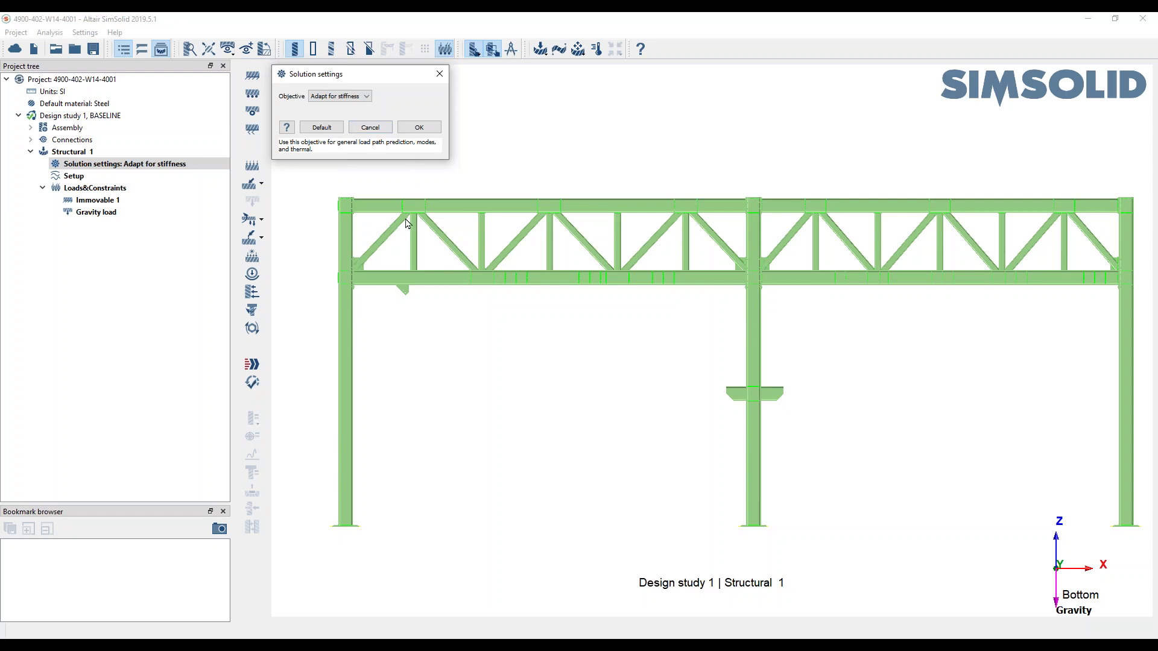
pyautogui.click(368, 97)
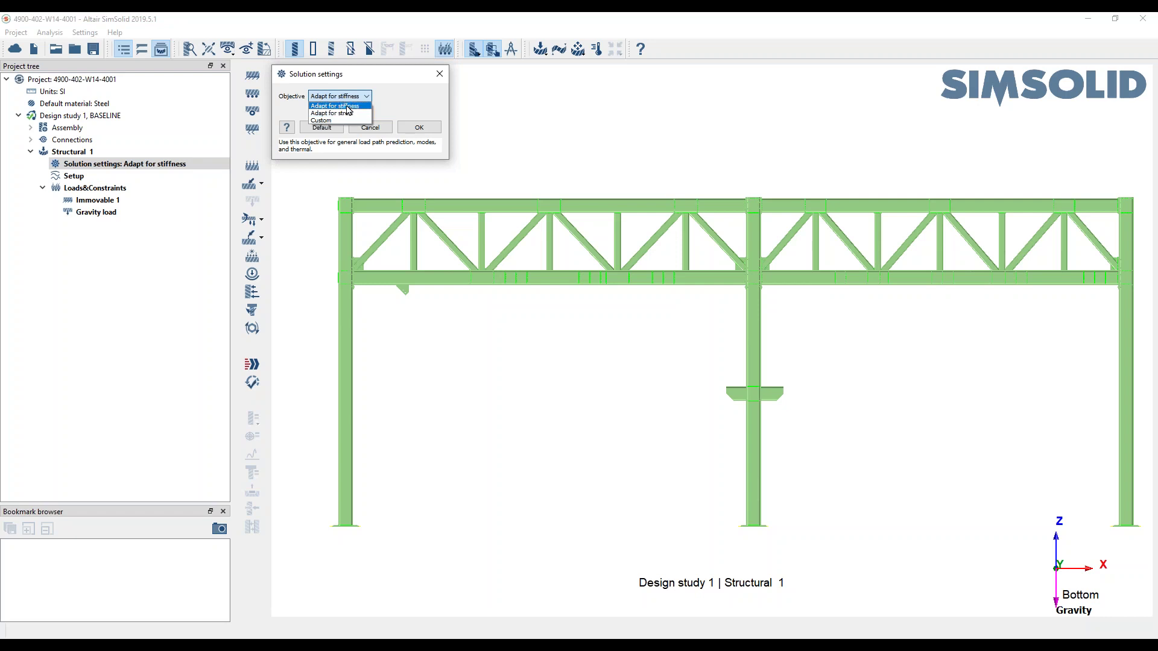
pyautogui.click(342, 106)
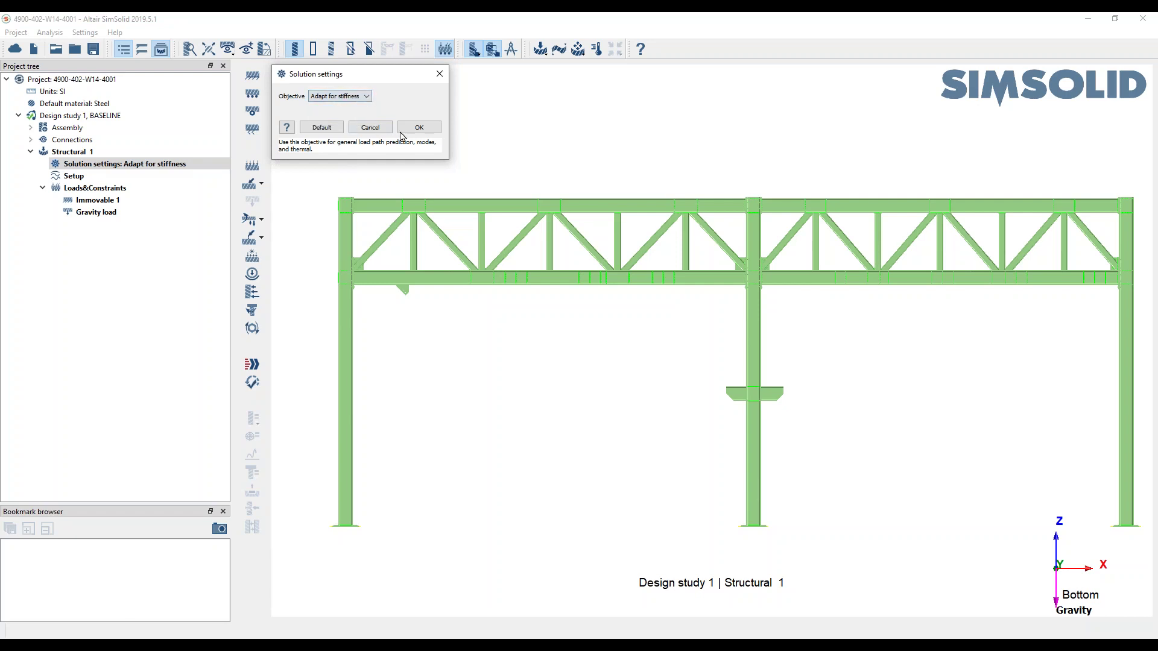
pyautogui.click(420, 128)
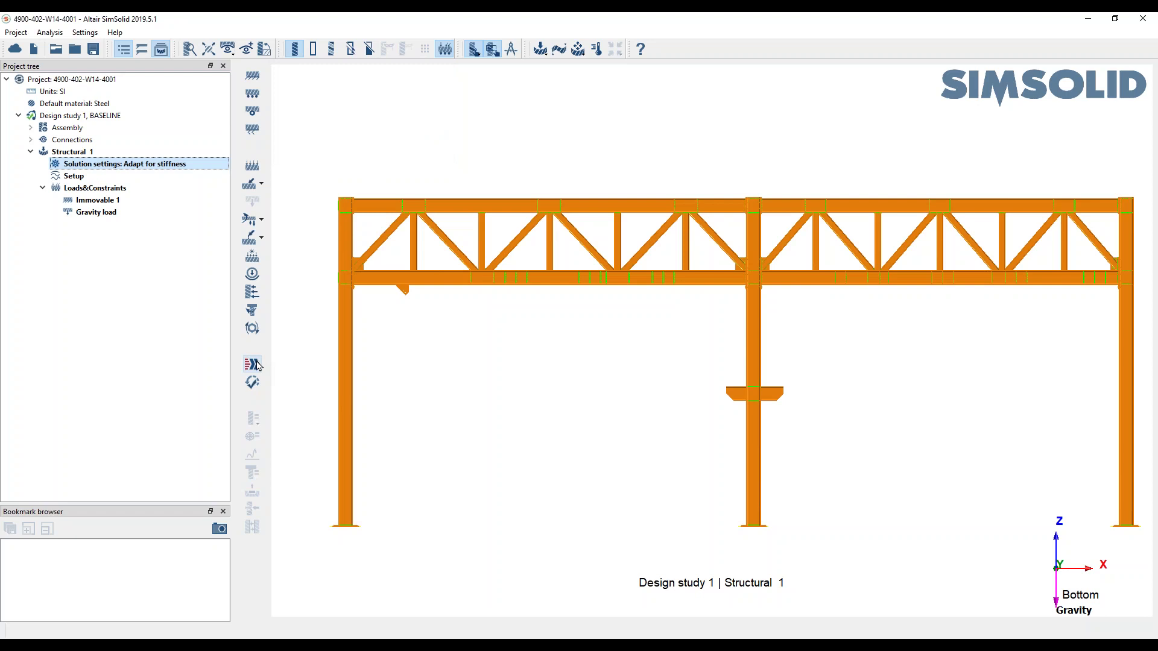
pyautogui.click(254, 364)
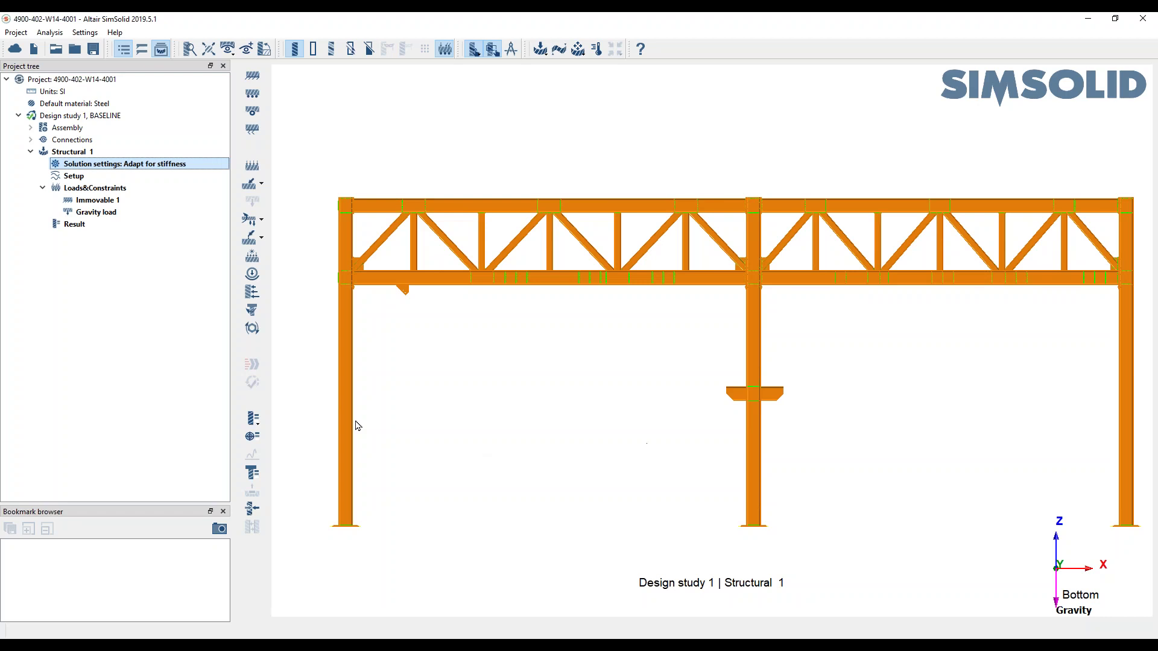
# Plot the displacement magnitude of Structural 1 and show the structure's deformed shape.
pyautogui.click(259, 429)
pyautogui.click(329, 419)
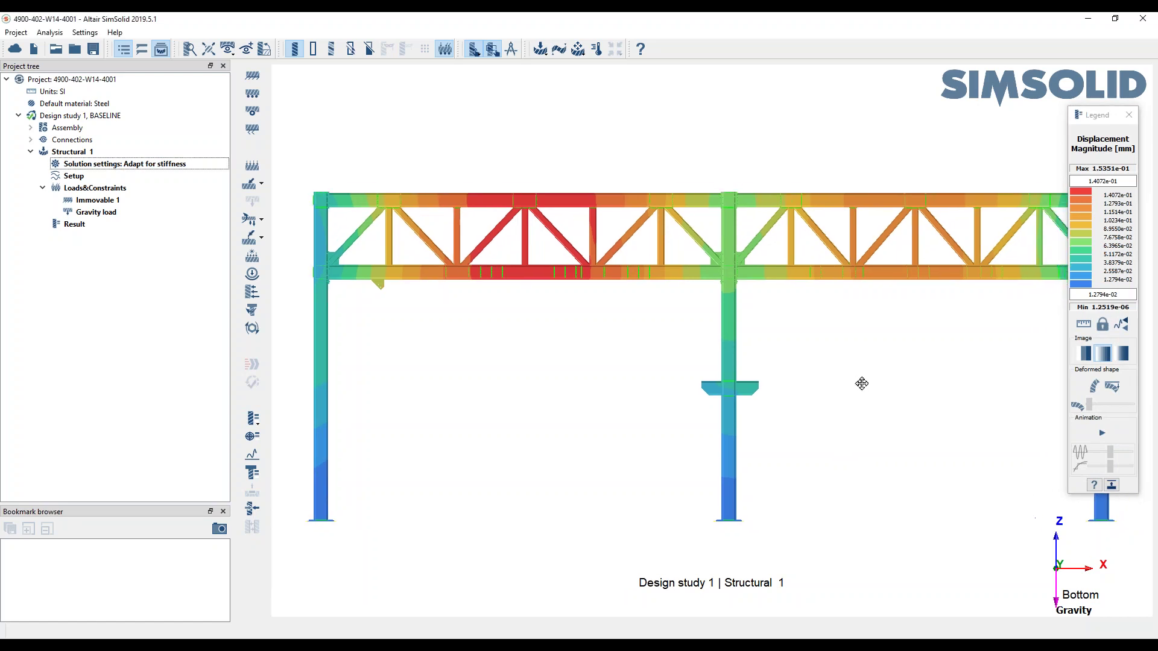
pyautogui.click(1095, 389)
pyautogui.moveTo(724, 381); pyautogui.dragTo(551, 280)
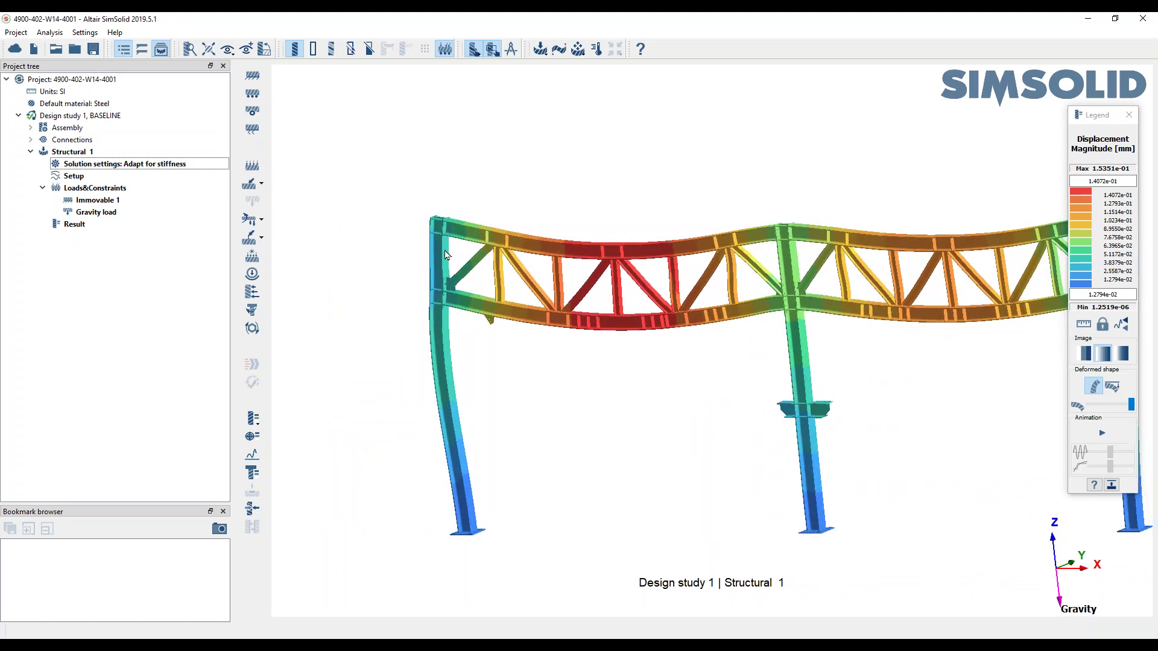
# Bookmark a close-up of the deformed upper corner joint where the end column meets the top chord.
pyautogui.rightClick(440, 232)
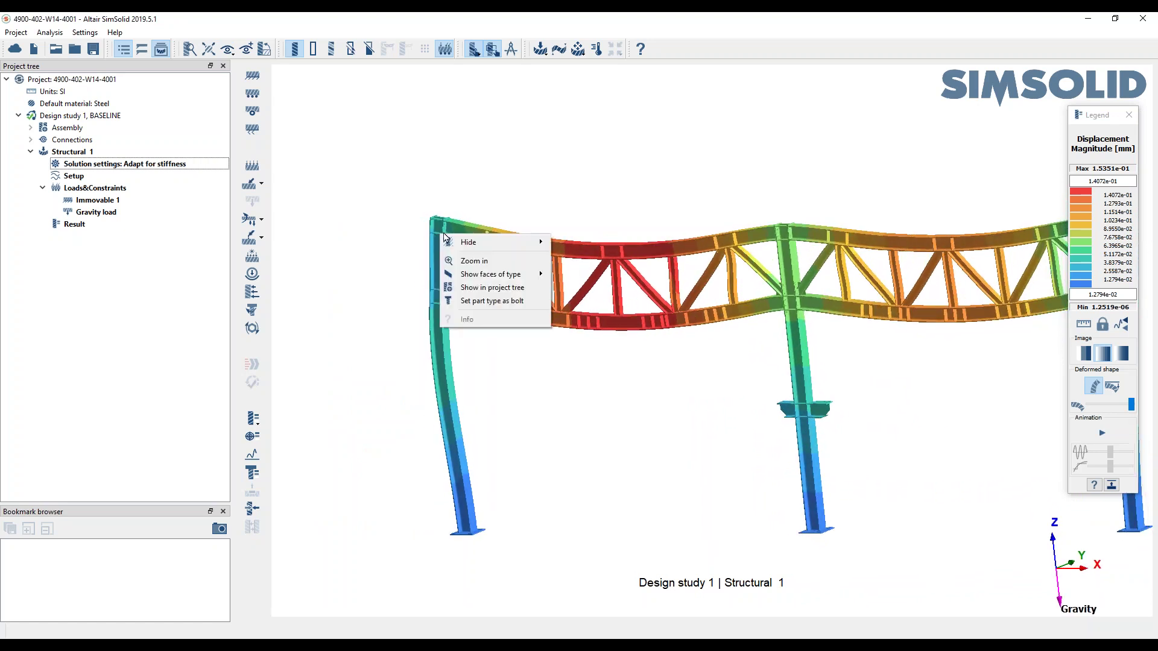
pyautogui.click(477, 262)
pyautogui.moveTo(907, 406); pyautogui.dragTo(831, 530, button='right')
pyautogui.moveTo(775, 501); pyautogui.dragTo(748, 498)
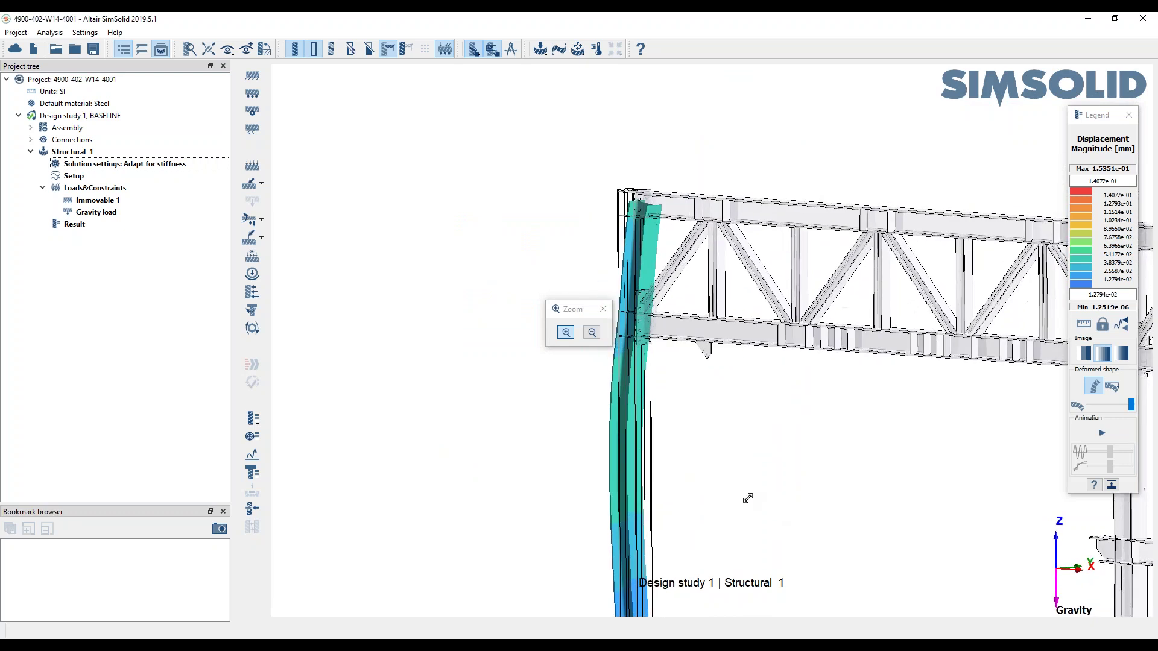
pyautogui.click(604, 309)
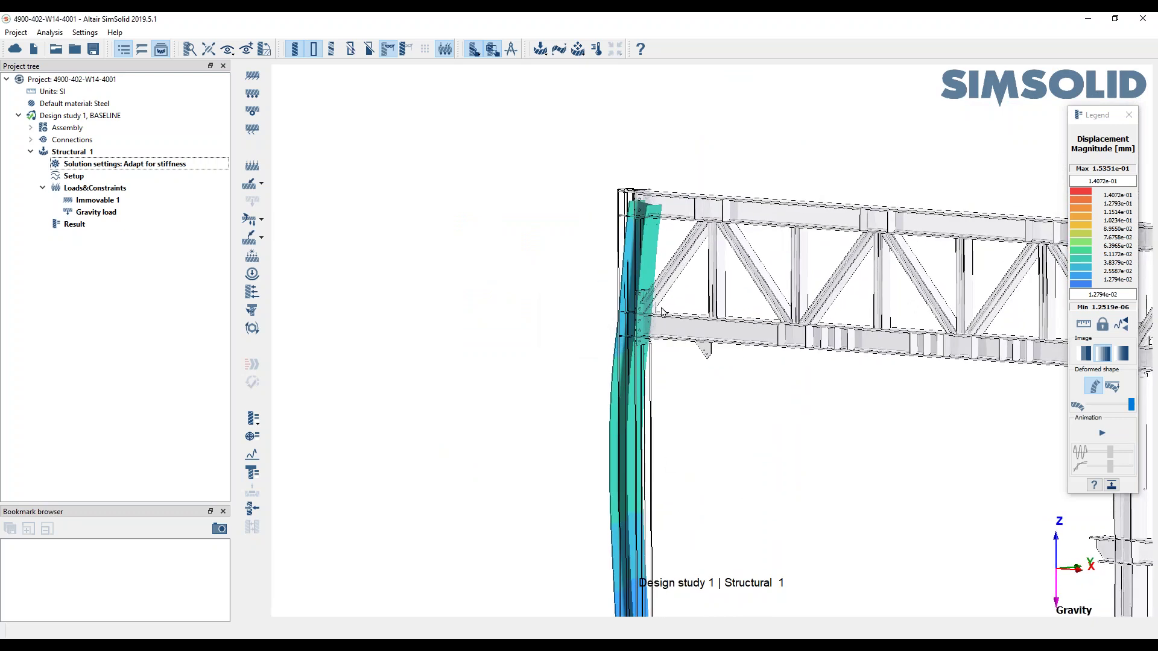
pyautogui.scroll(4, 604, 244)
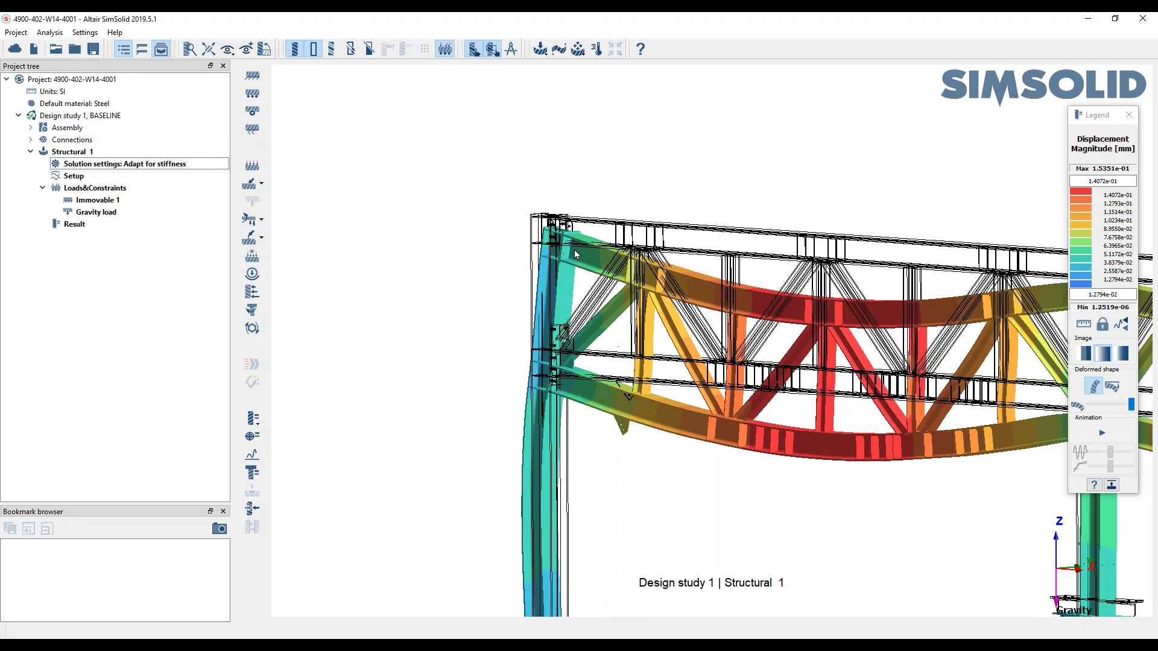
pyautogui.scroll(5, 556, 252)
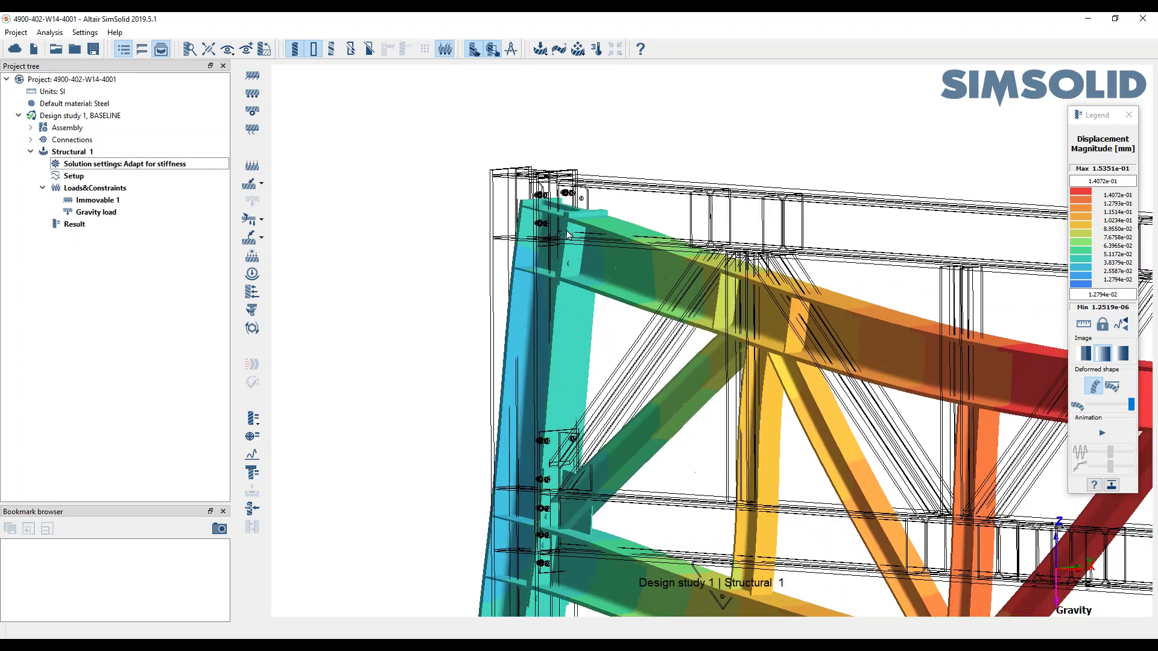
pyautogui.scroll(5, 576, 236)
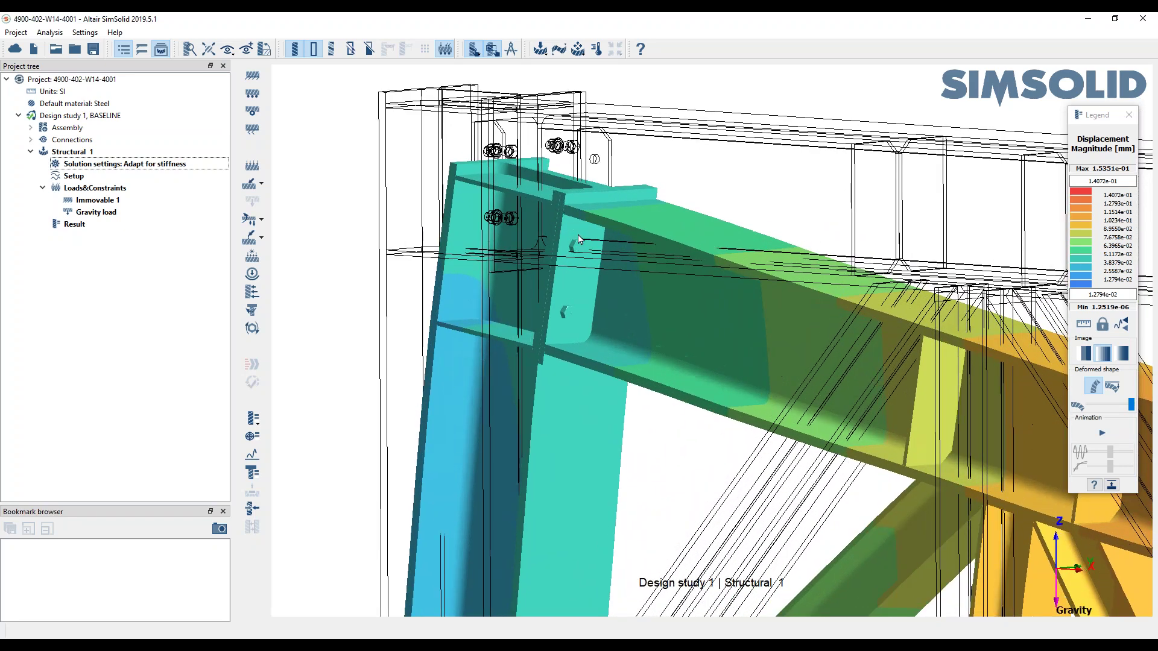
pyautogui.moveTo(611, 242); pyautogui.dragTo(584, 255, button='middle')
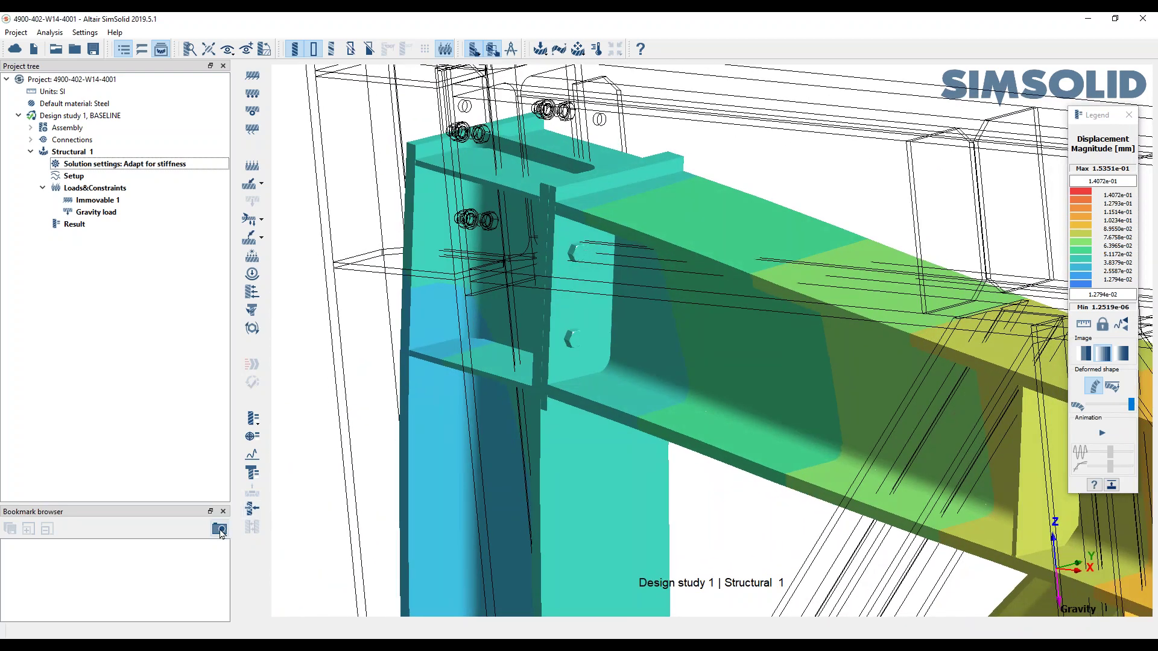
pyautogui.click(220, 530)
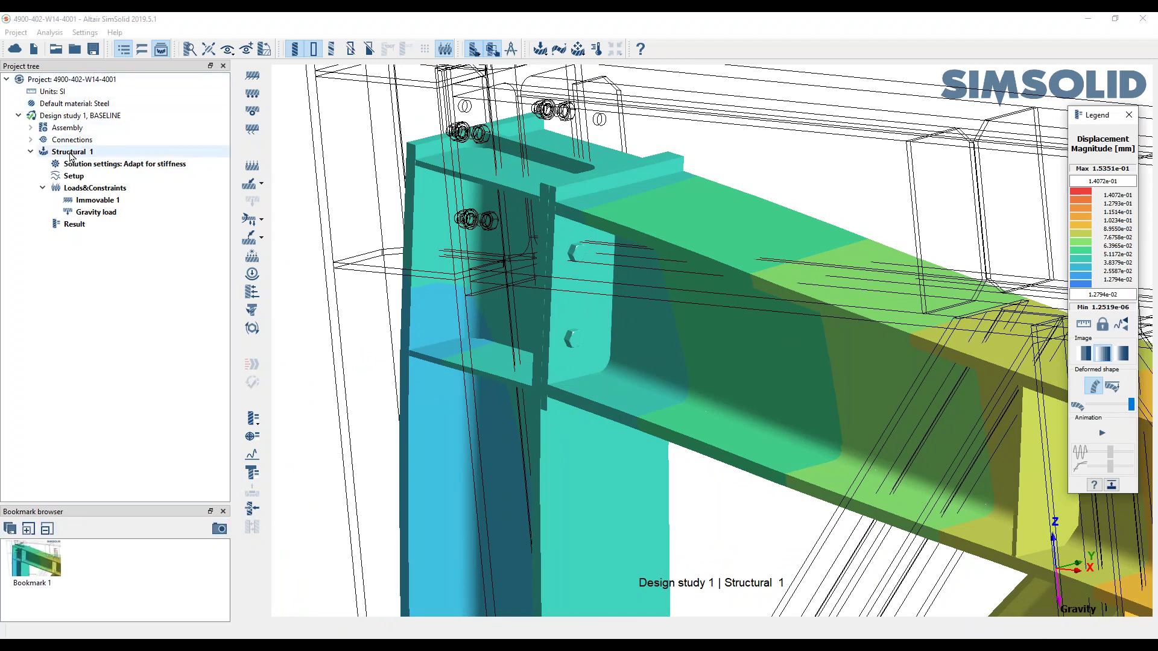
# Copy the Structural 1 analysis within the design study.
pyautogui.rightClick(71, 154)
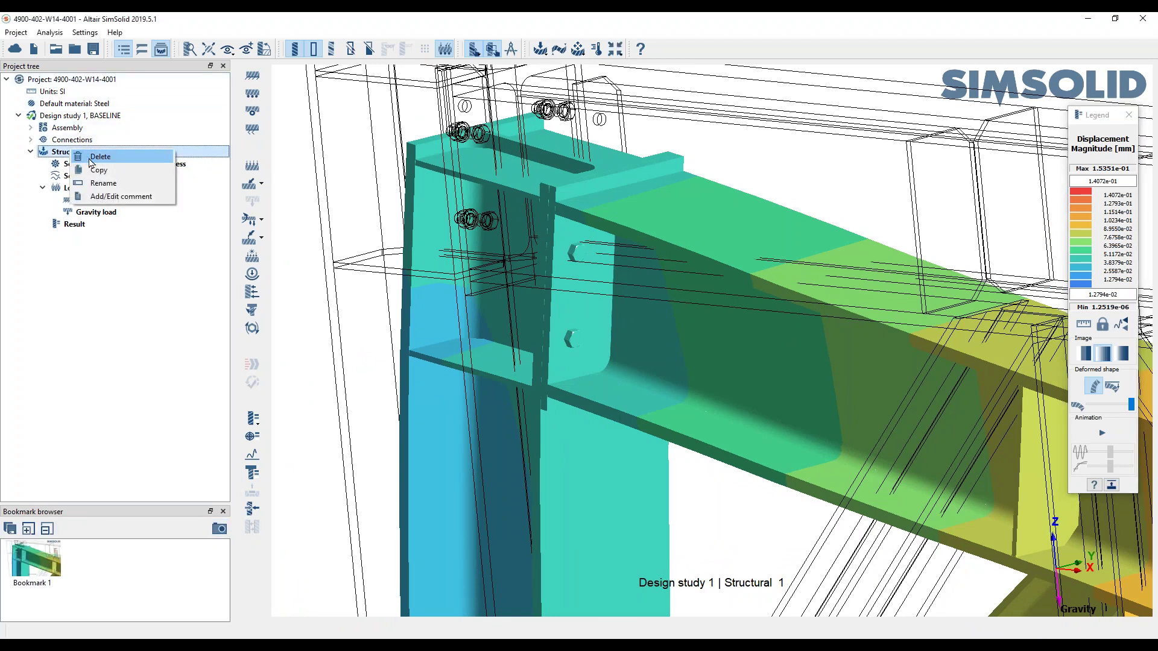
pyautogui.click(98, 172)
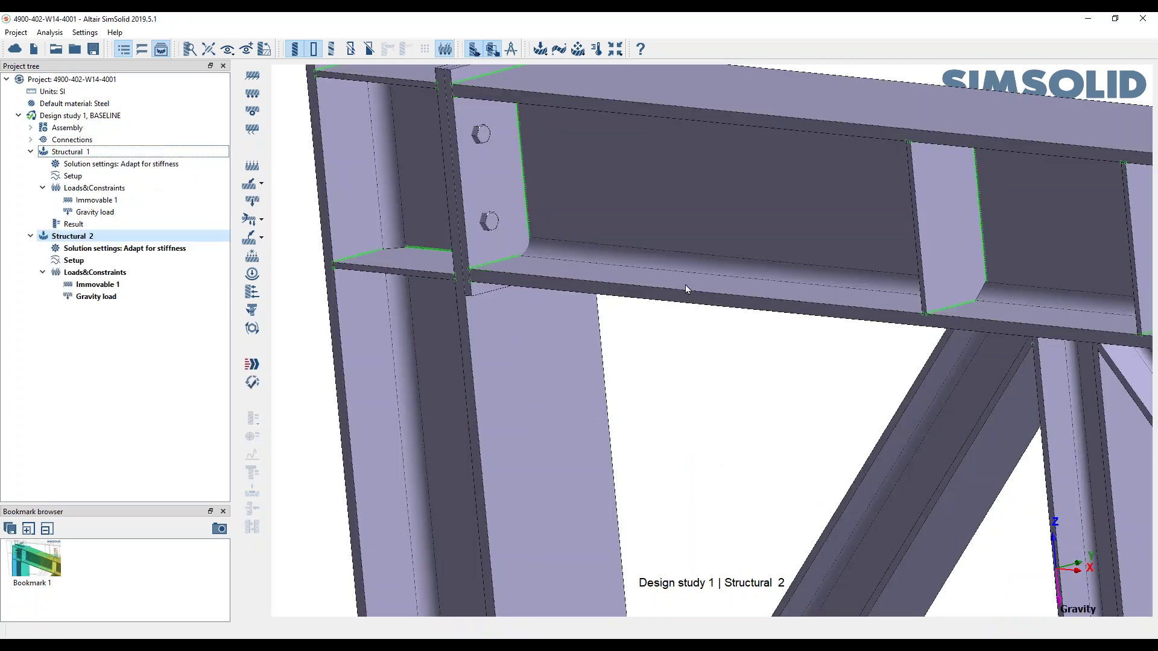
pyautogui.scroll(-9, 690, 421)
pyautogui.moveTo(657, 396); pyautogui.dragTo(555, 282, button='right')
pyautogui.moveTo(688, 367); pyautogui.dragTo(697, 242)
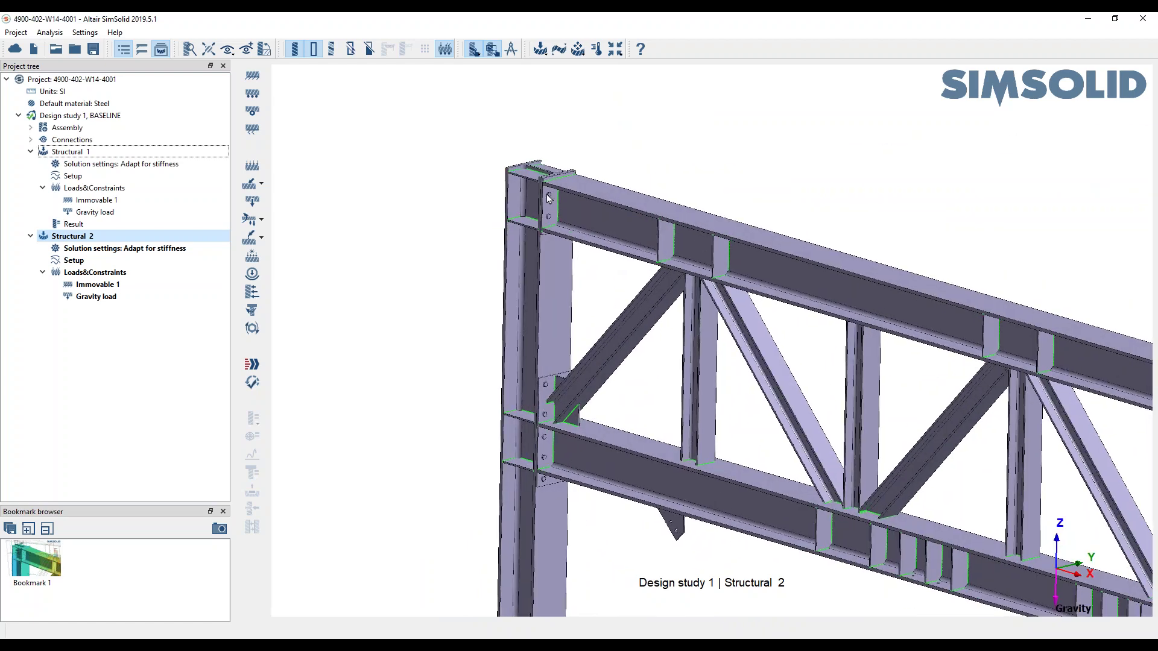
pyautogui.scroll(3, 549, 199)
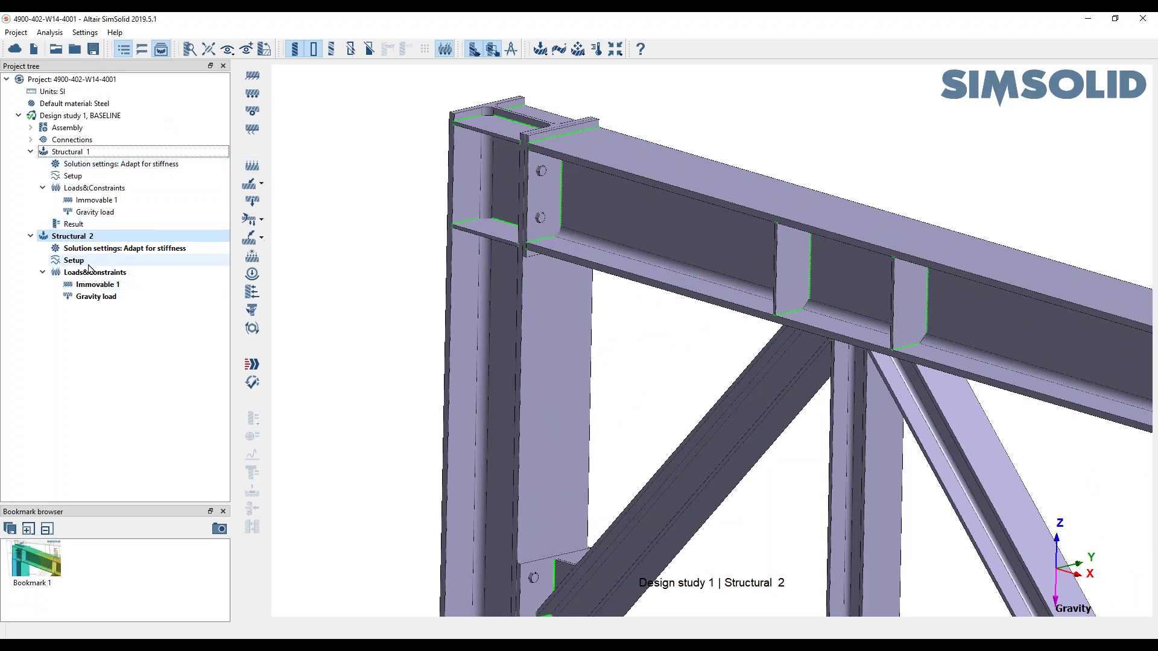
# Review the part contact conditions between the upper corner end plate PLT - 03 and the HE 340 B end column.
pyautogui.click(176, 141)
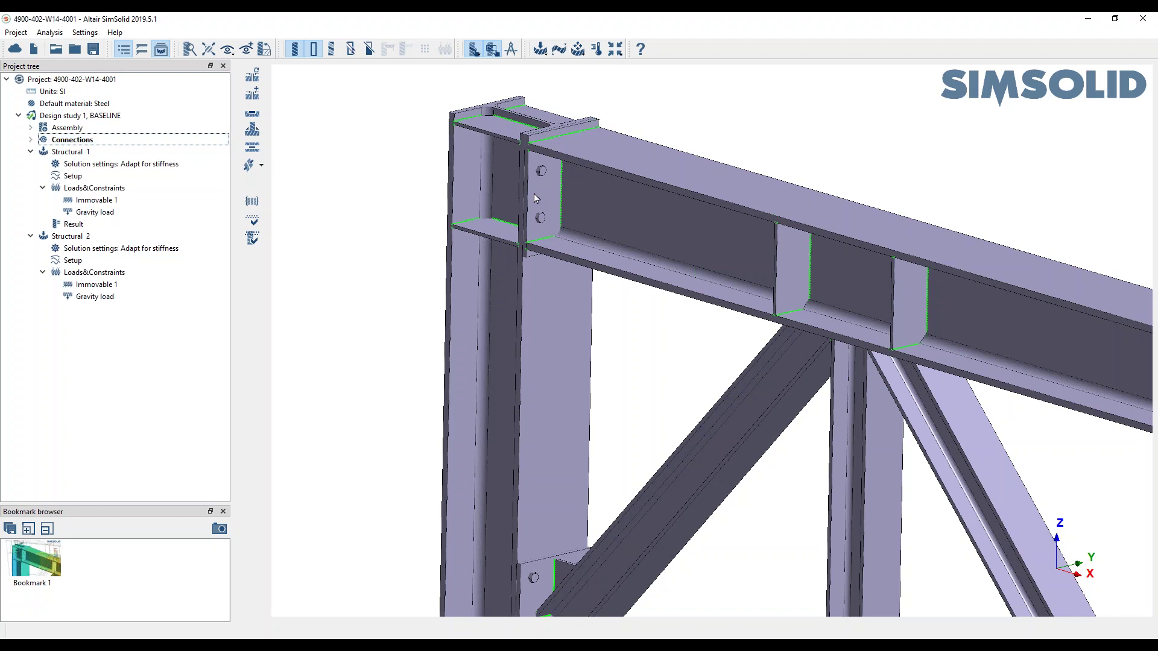
pyautogui.moveTo(631, 354); pyautogui.dragTo(630, 294, button='middle')
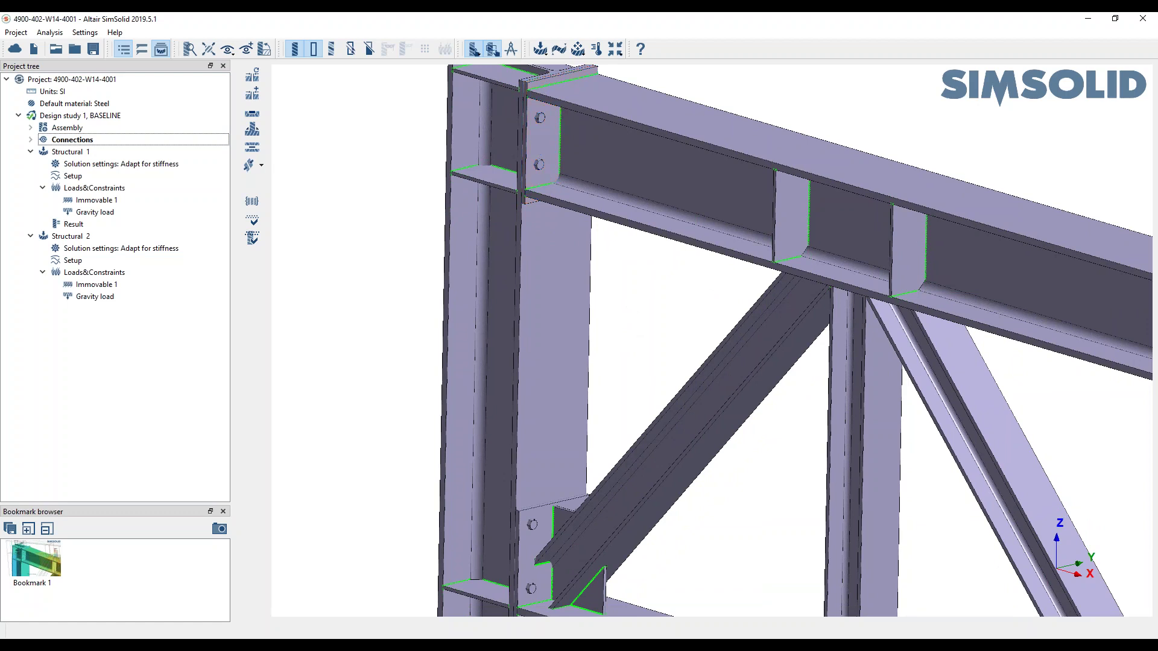
pyautogui.rightClick(537, 145)
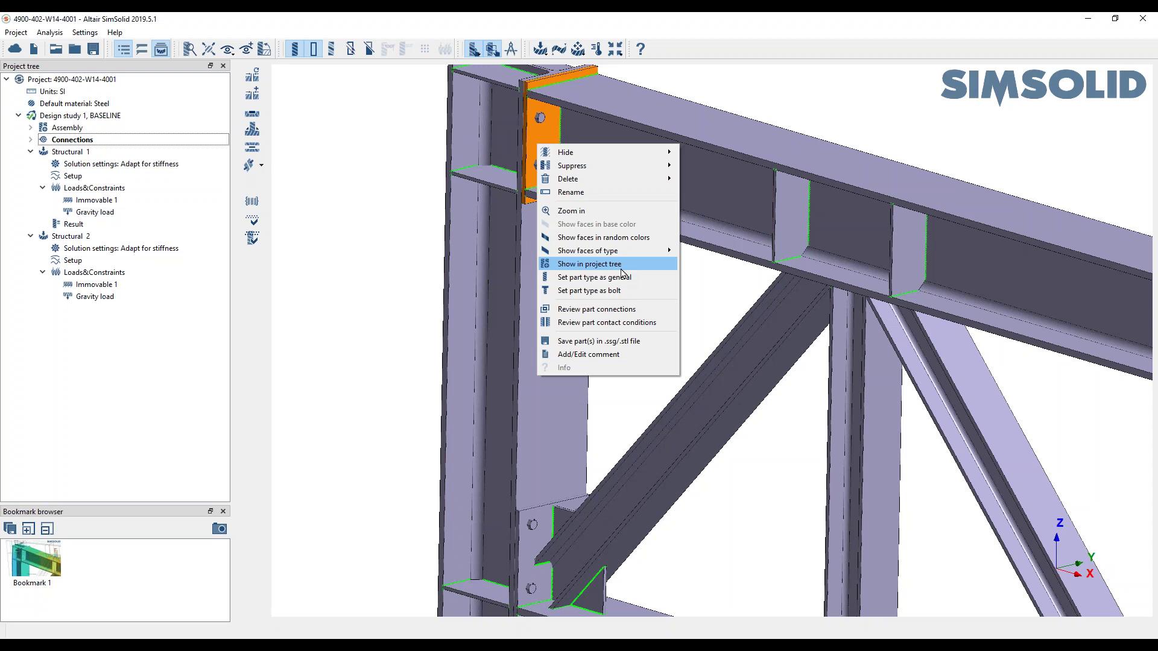
pyautogui.click(607, 323)
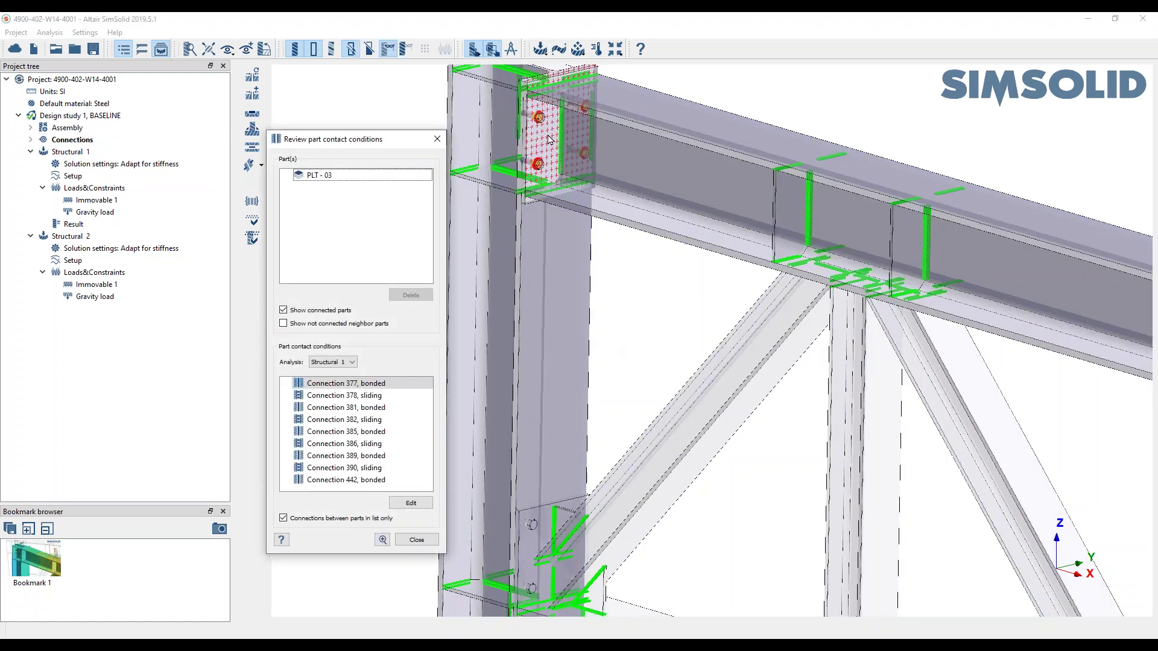
pyautogui.moveTo(581, 320); pyautogui.dragTo(617, 378, button='middle')
pyautogui.scroll(3, 573, 261)
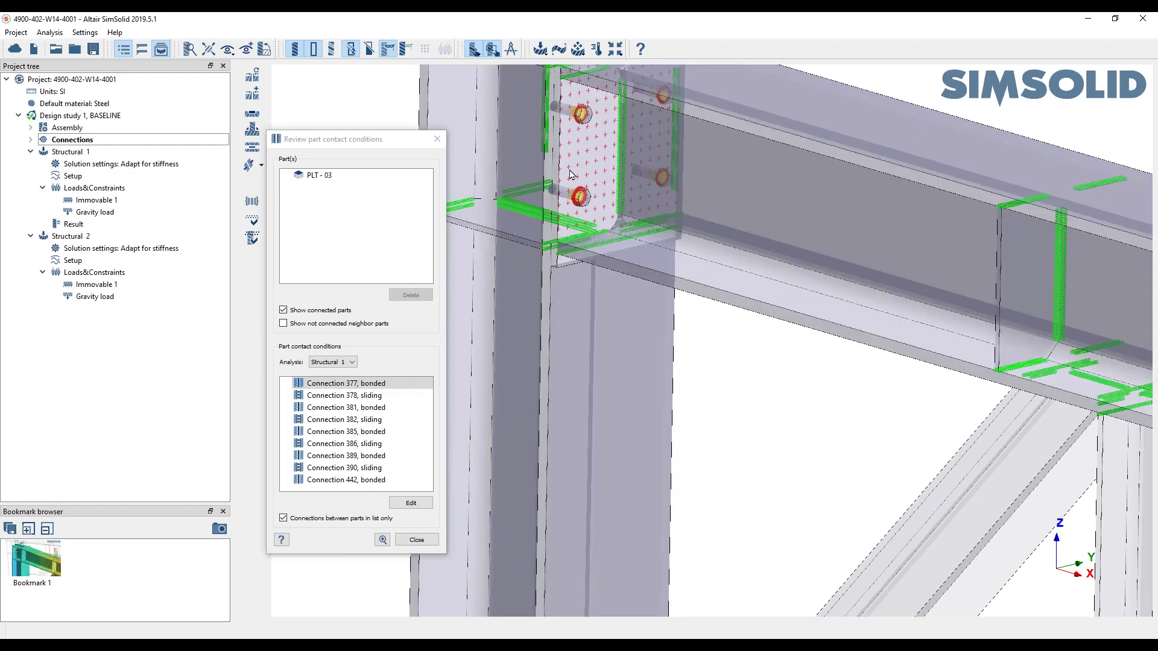
pyautogui.moveTo(639, 231); pyautogui.dragTo(620, 309, button='right')
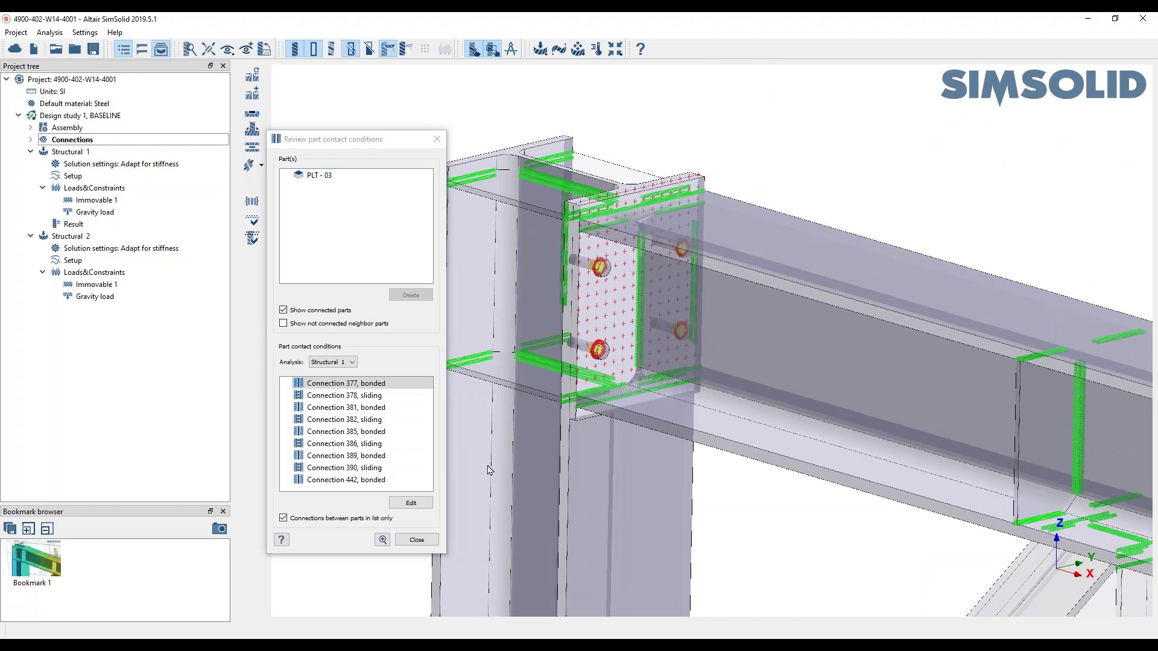
pyautogui.click(599, 527)
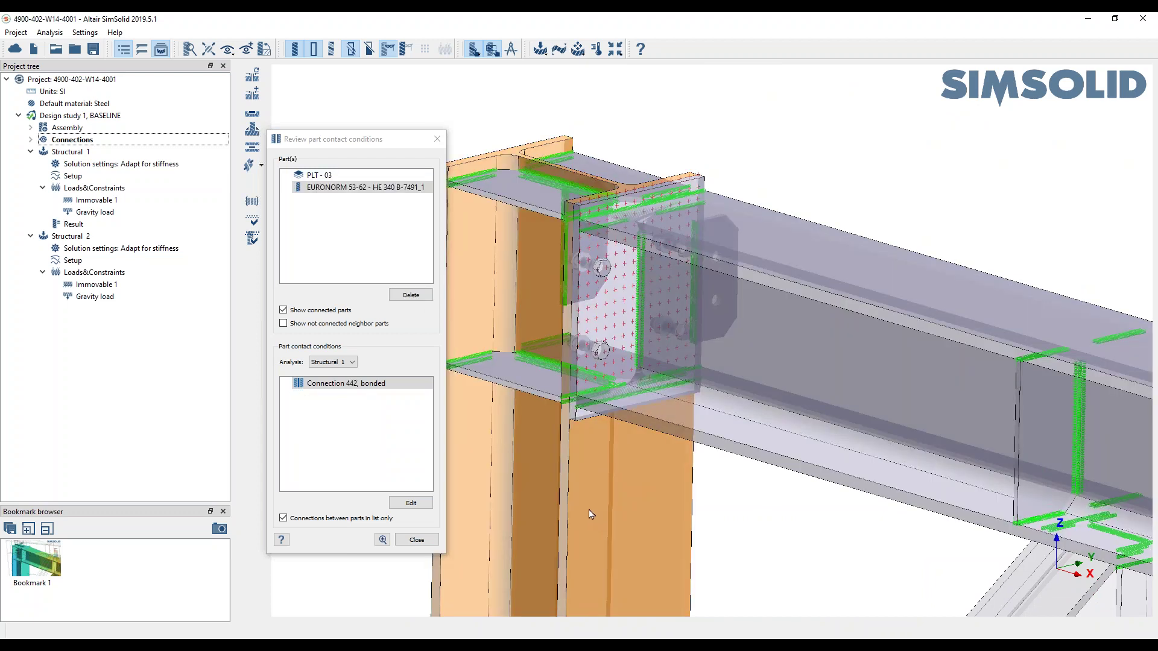
# Set the end plate-to-column contact to Separating with friction coefficient 0.1 for Structural 1 only, and finish the contact review.
pyautogui.click(327, 385)
pyautogui.click(401, 503)
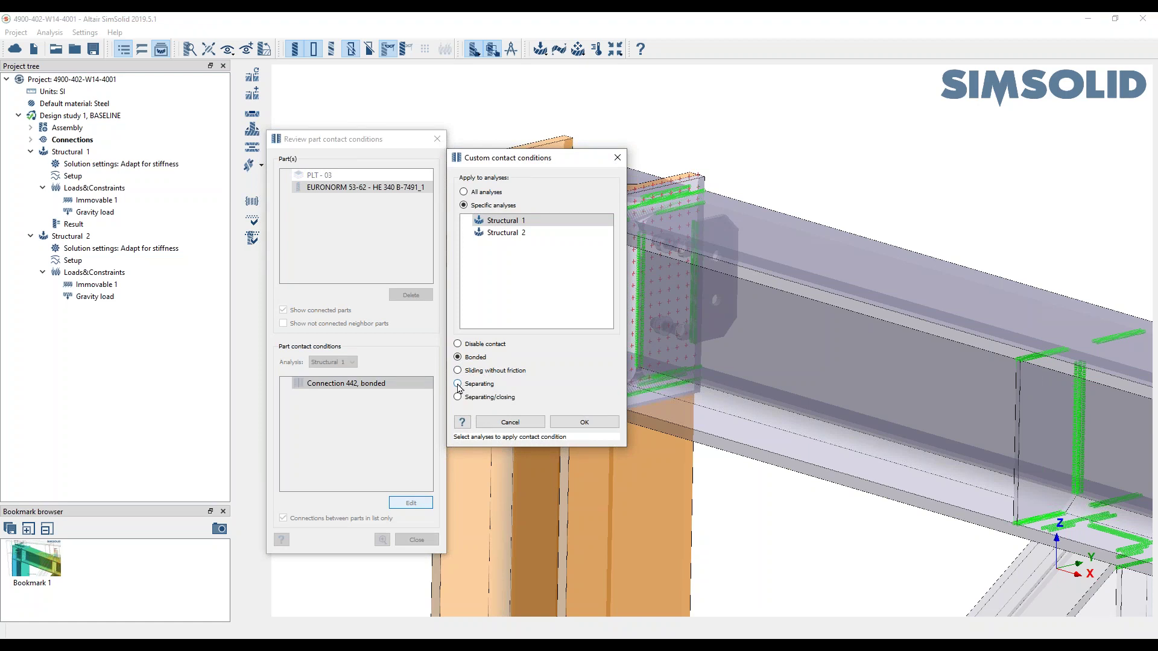
pyautogui.click(458, 384)
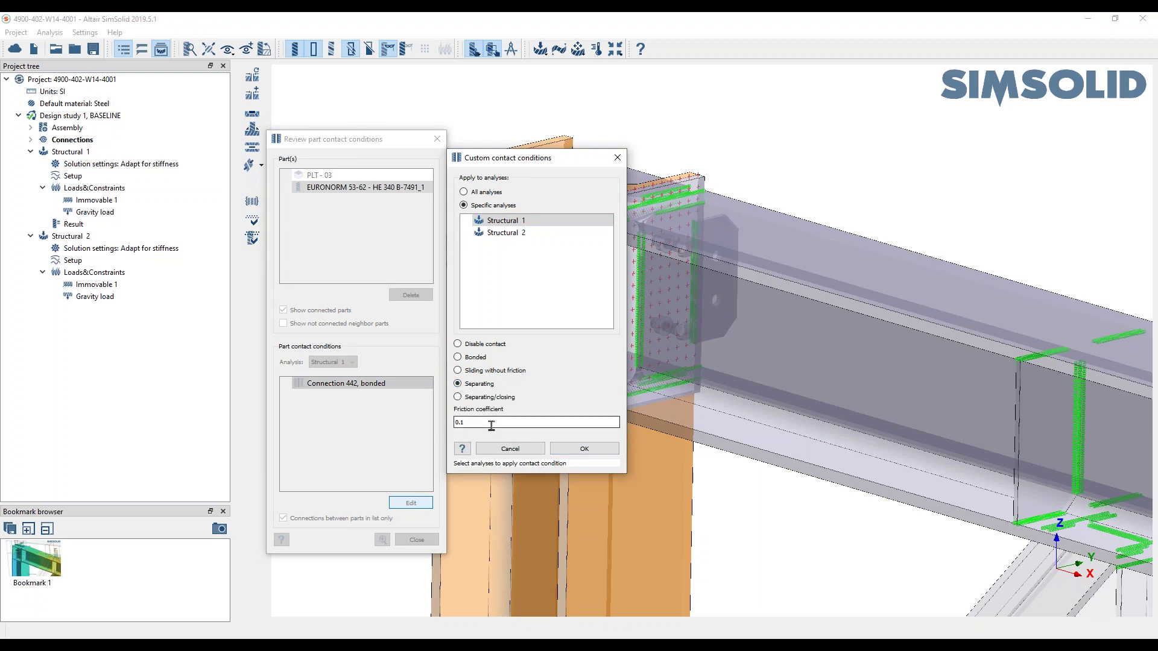
pyautogui.click(584, 448)
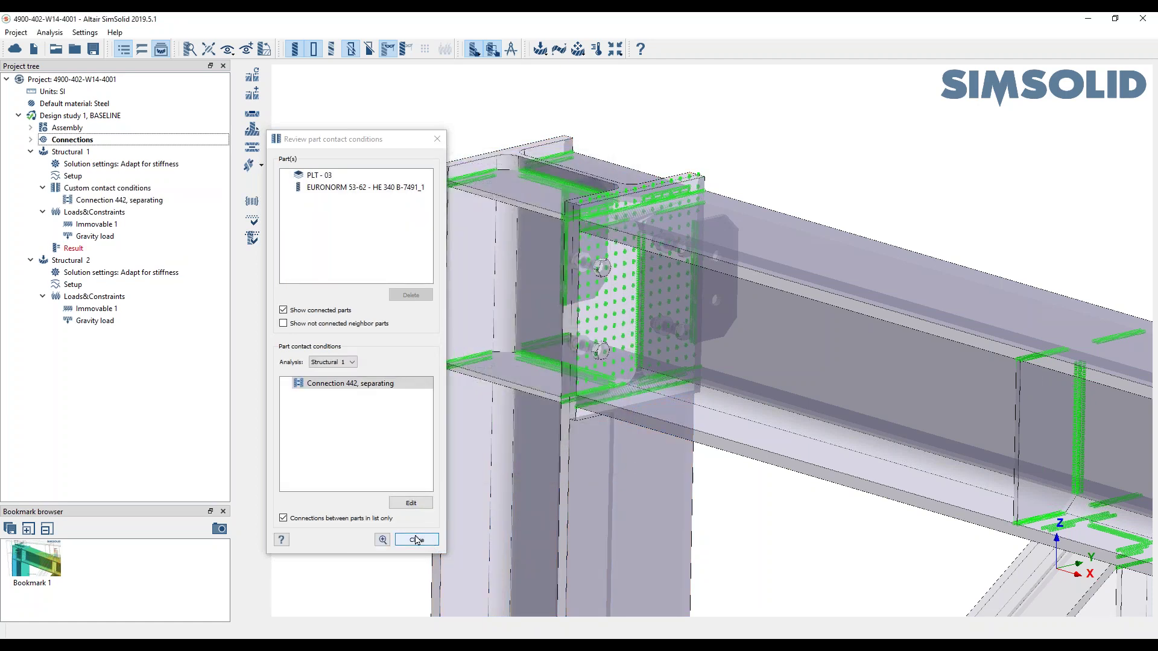
pyautogui.click(416, 541)
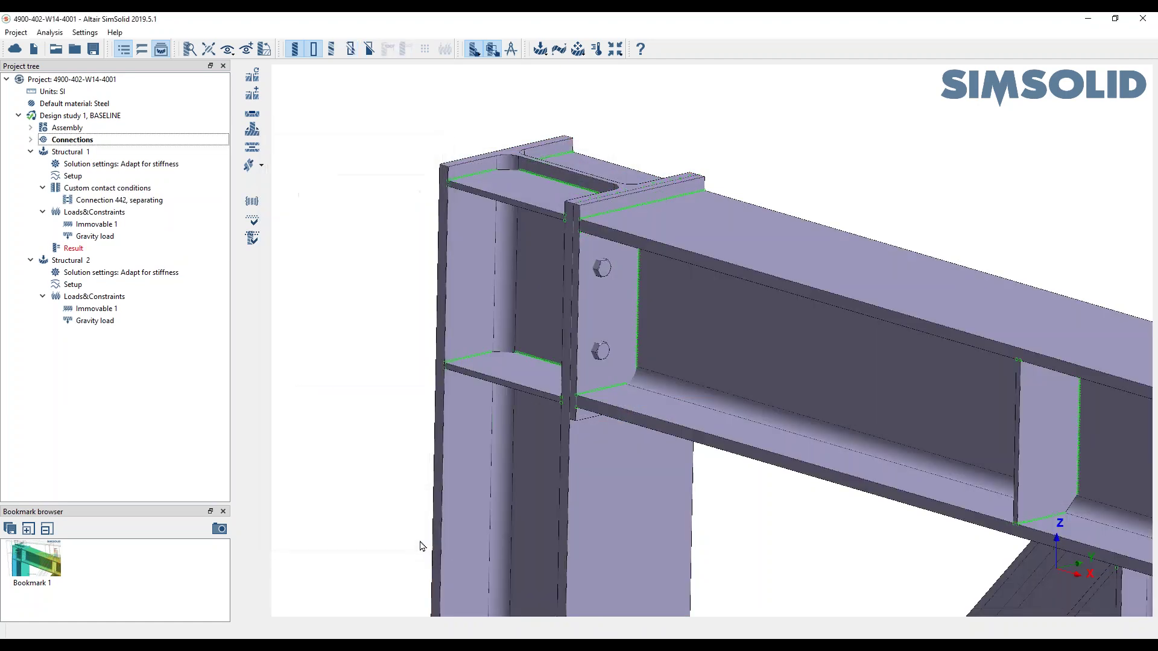
# Make Structural 2 the active analysis.
pyautogui.scroll(-3, 532, 472)
pyautogui.moveTo(777, 579); pyautogui.dragTo(701, 500, button='right')
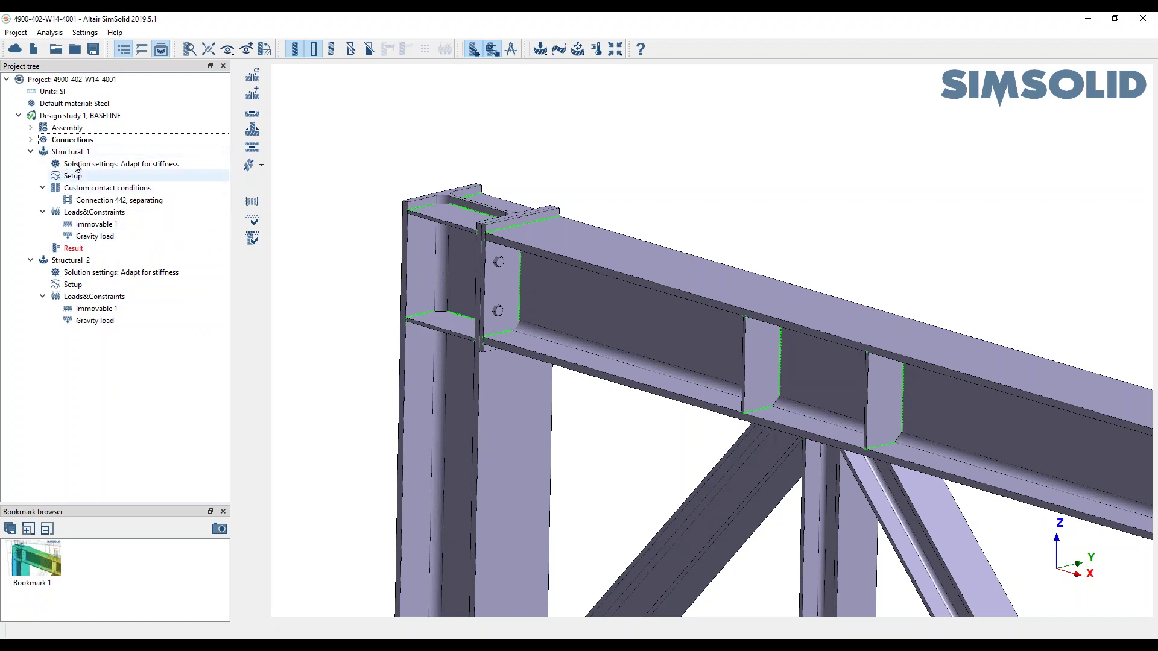
pyautogui.click(68, 263)
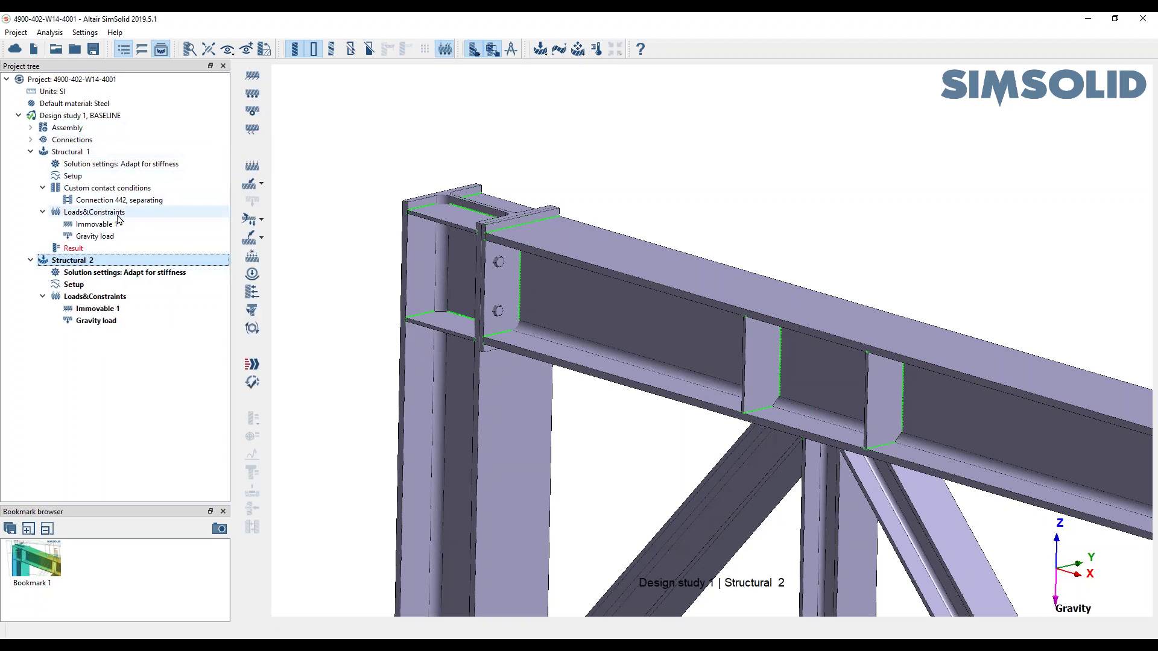
# Make Structural 1 the active analysis and try to solve it.
pyautogui.click(68, 152)
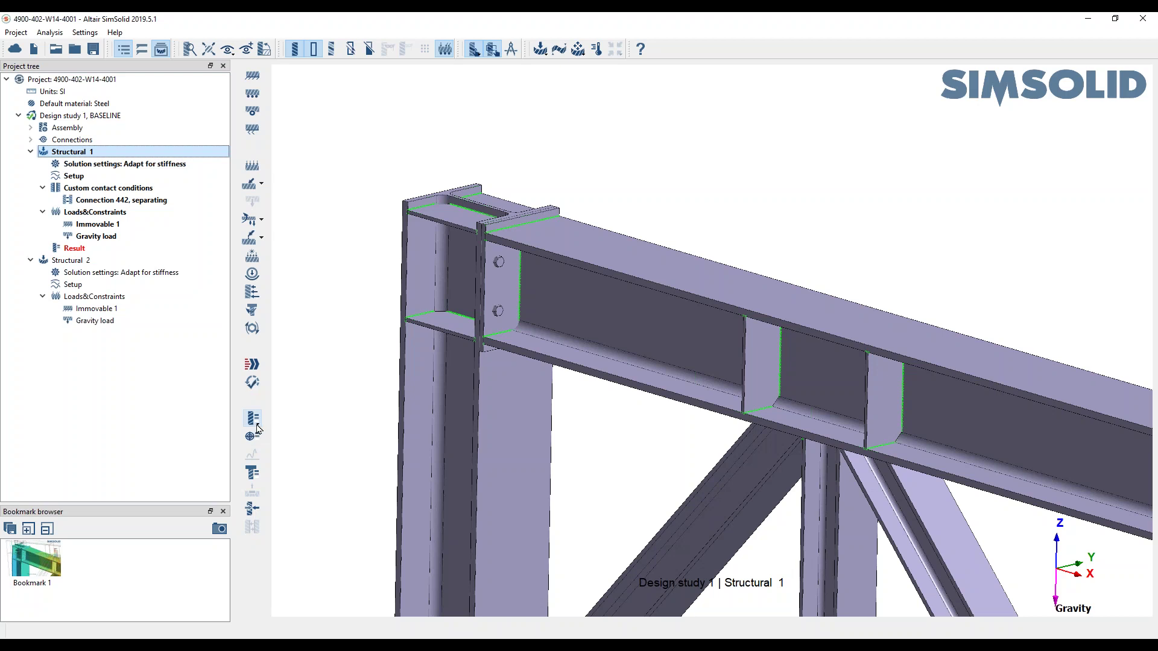
pyautogui.click(254, 365)
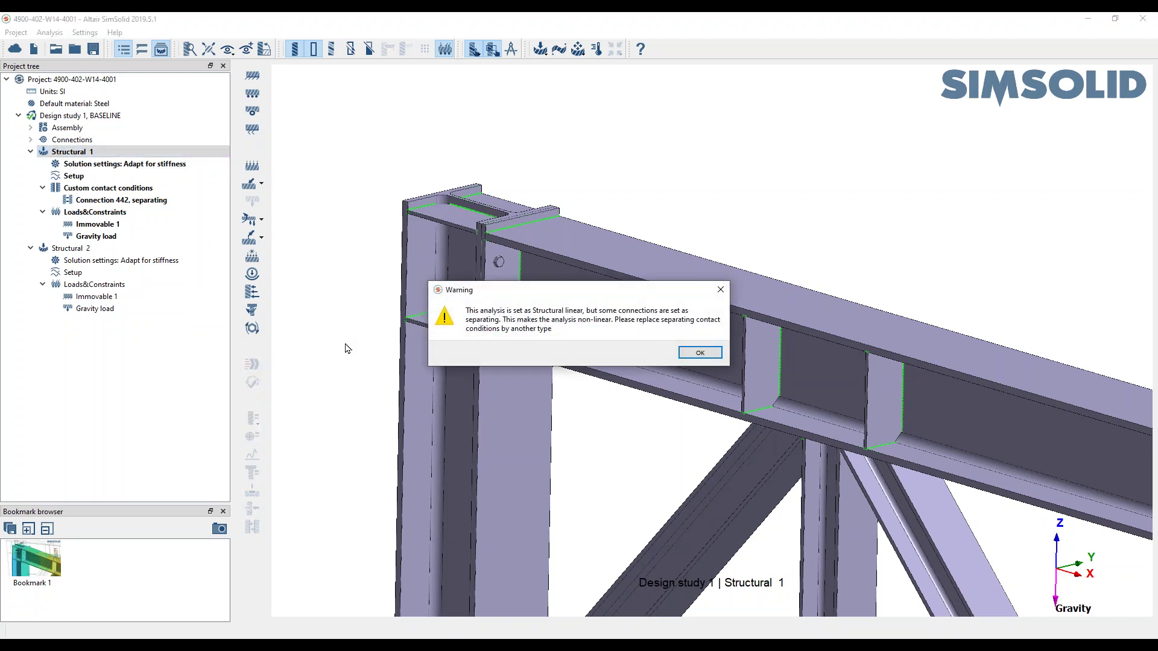
pyautogui.click(711, 354)
# Enable separating contact in the Structural 1 analysis settings and solve the analysis.
pyautogui.doubleClick(101, 176)
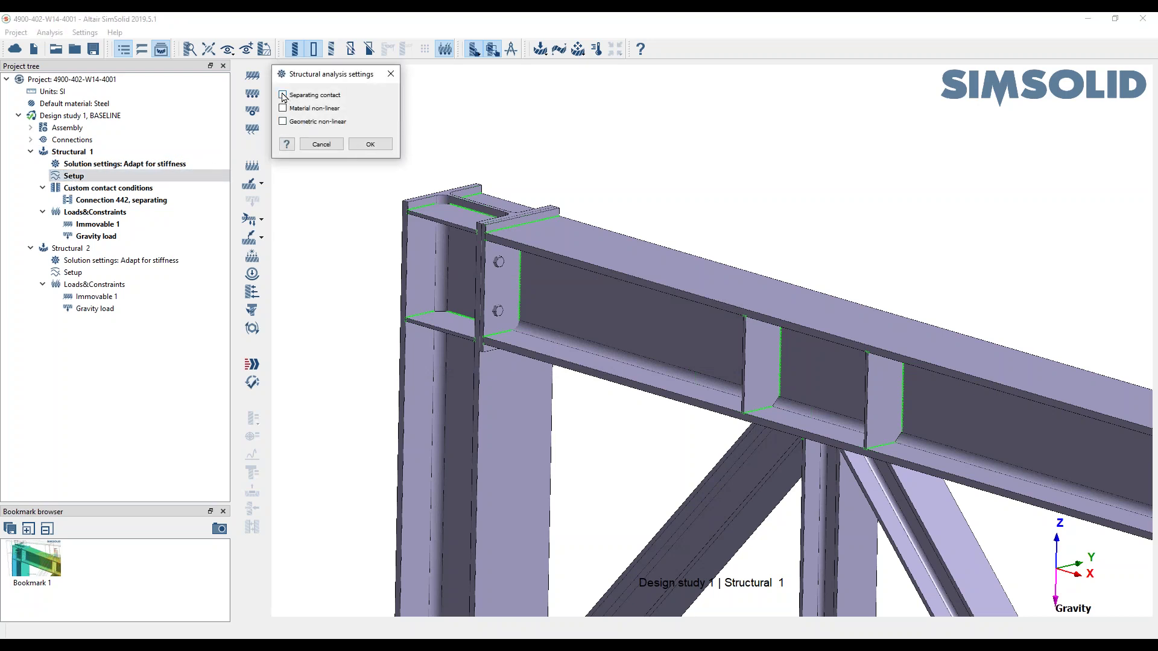
pyautogui.click(379, 147)
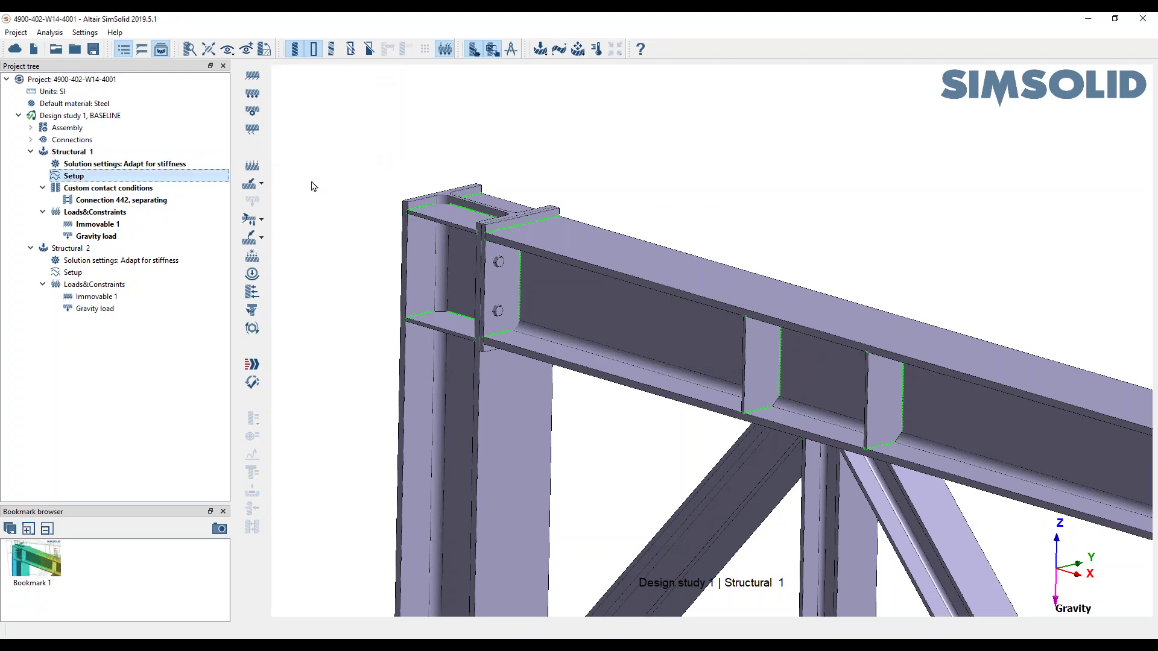
pyautogui.click(251, 365)
# Display the displacement magnitude for Structural 1 and inspect the deformed bolted end plate joint at the upper corner.
pyautogui.moveTo(681, 491); pyautogui.dragTo(624, 379, button='right')
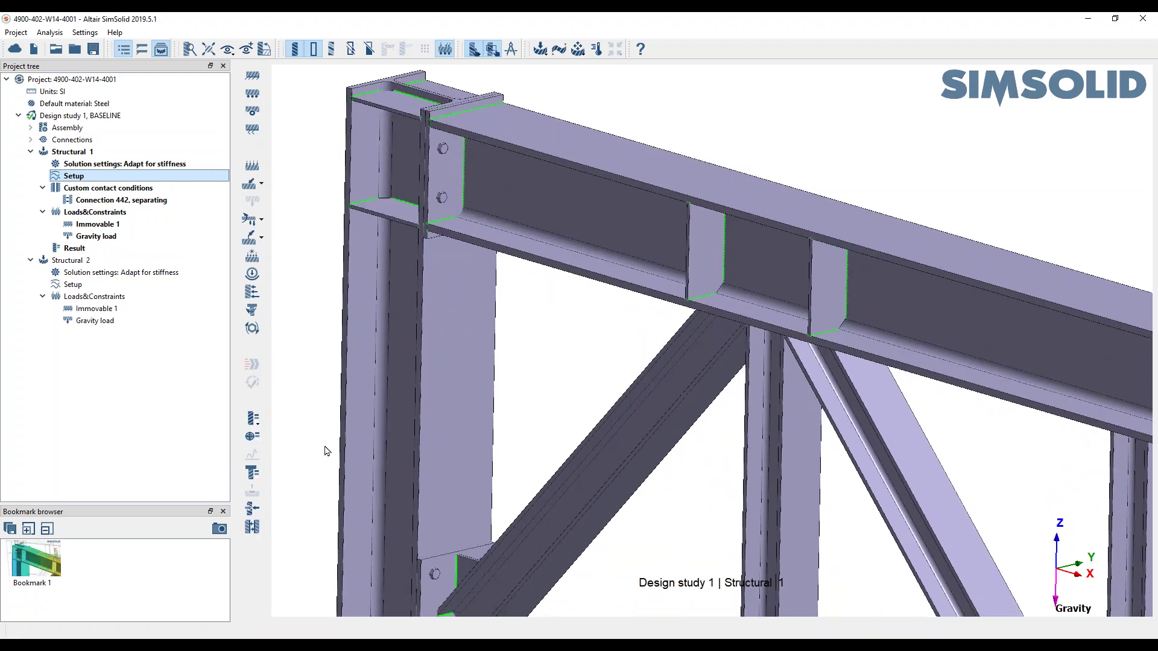
pyautogui.click(254, 420)
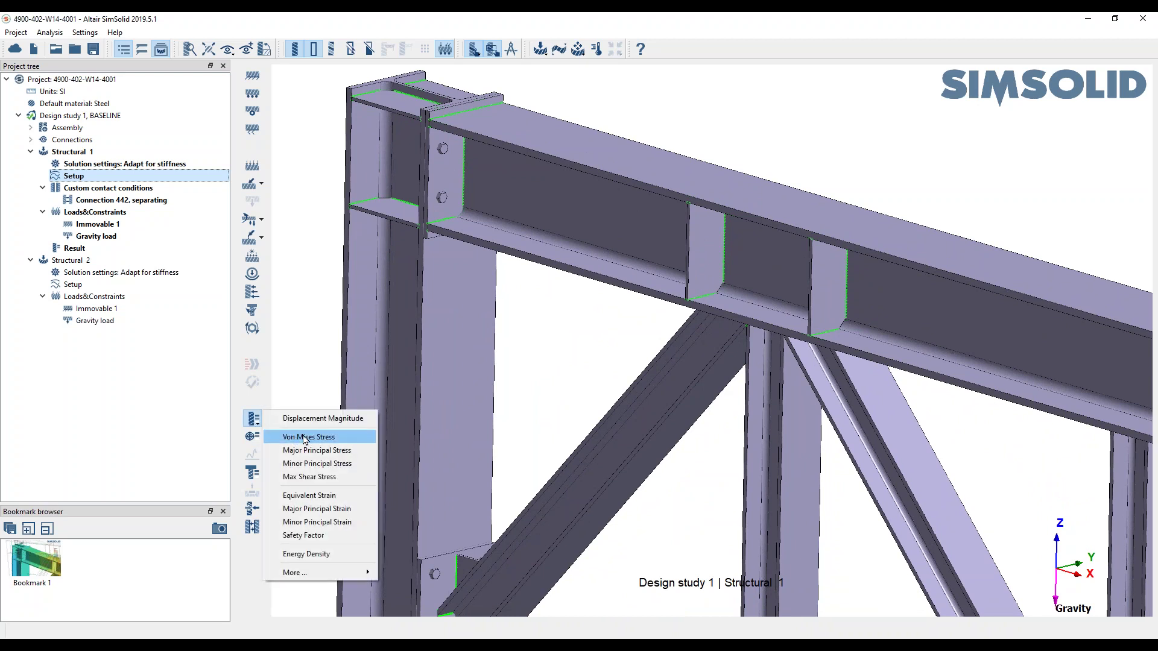
pyautogui.click(317, 418)
pyautogui.moveTo(490, 271); pyautogui.dragTo(585, 251, button='right')
pyautogui.scroll(6, 530, 259)
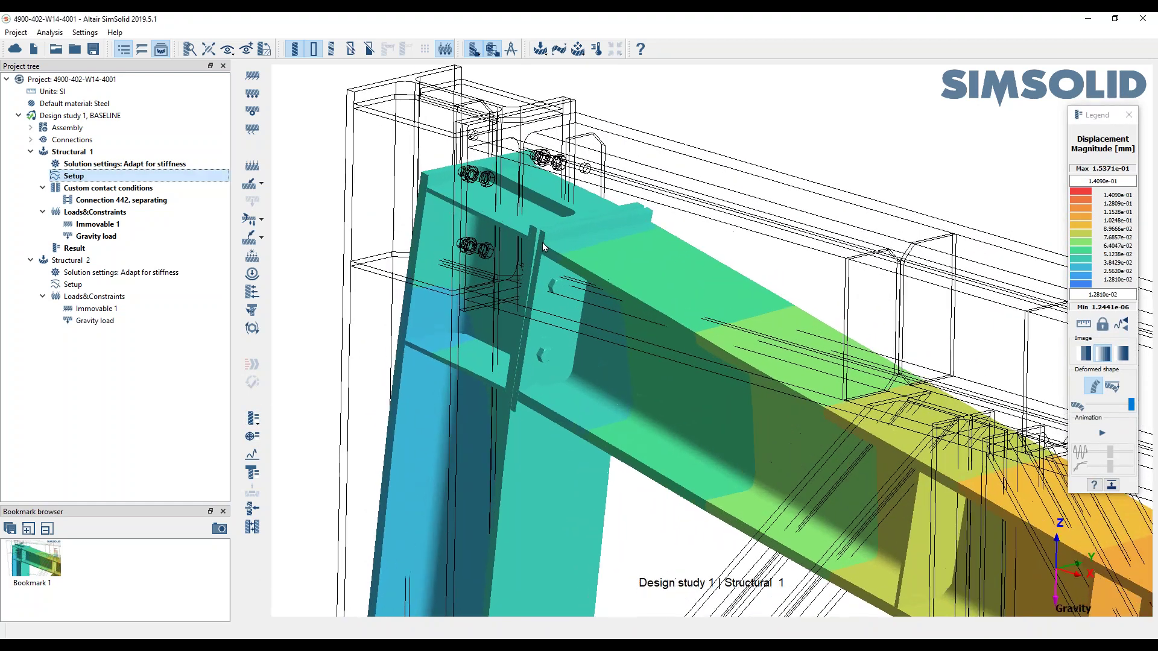
pyautogui.scroll(4, 541, 252)
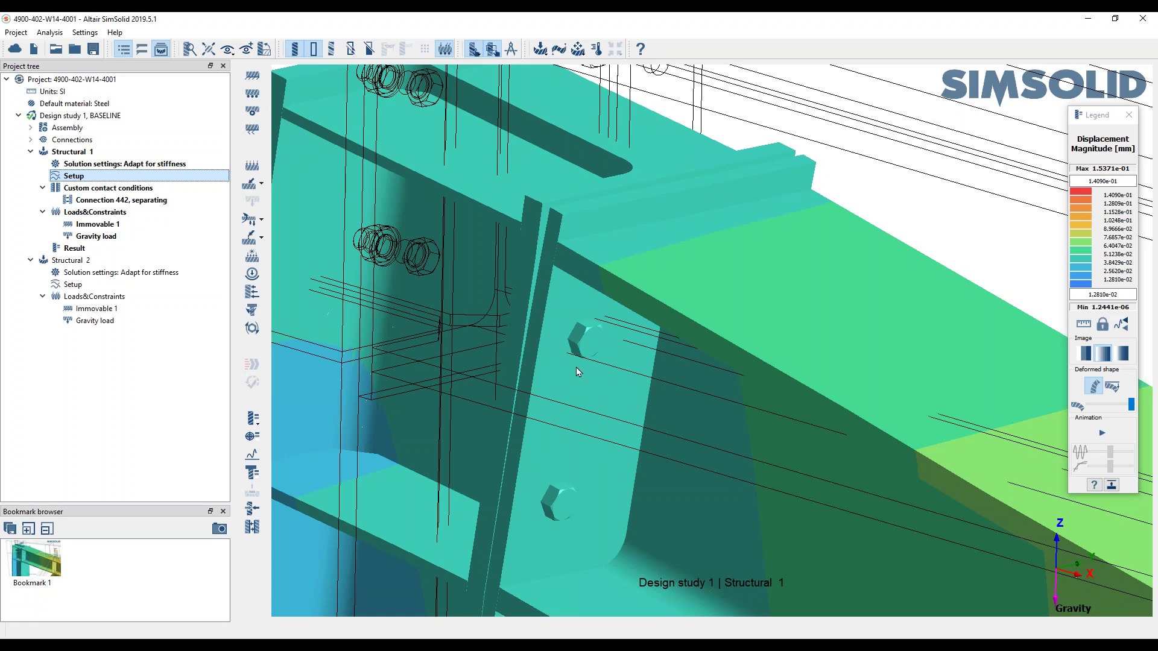
pyautogui.scroll(-10, 809, 385)
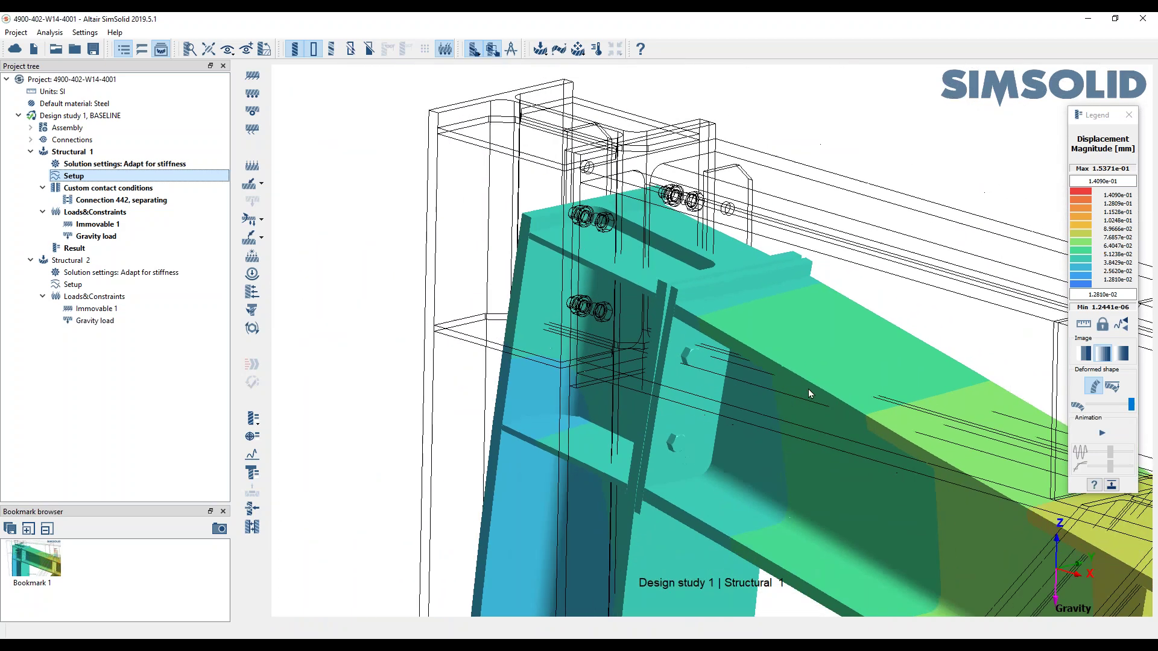
# Examine the displacement contours and deformed shape along the truss spans and over the whole gantry for Structural 1.
pyautogui.scroll(-5, 824, 389)
pyautogui.scroll(6, 650, 287)
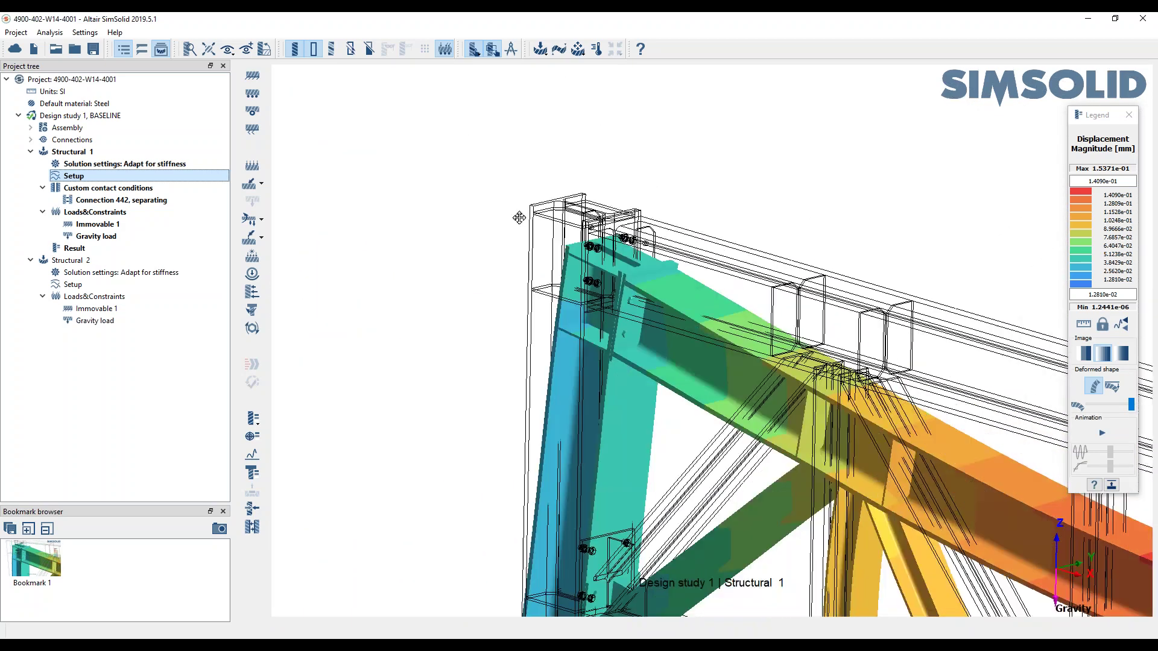
pyautogui.scroll(-4, 650, 287)
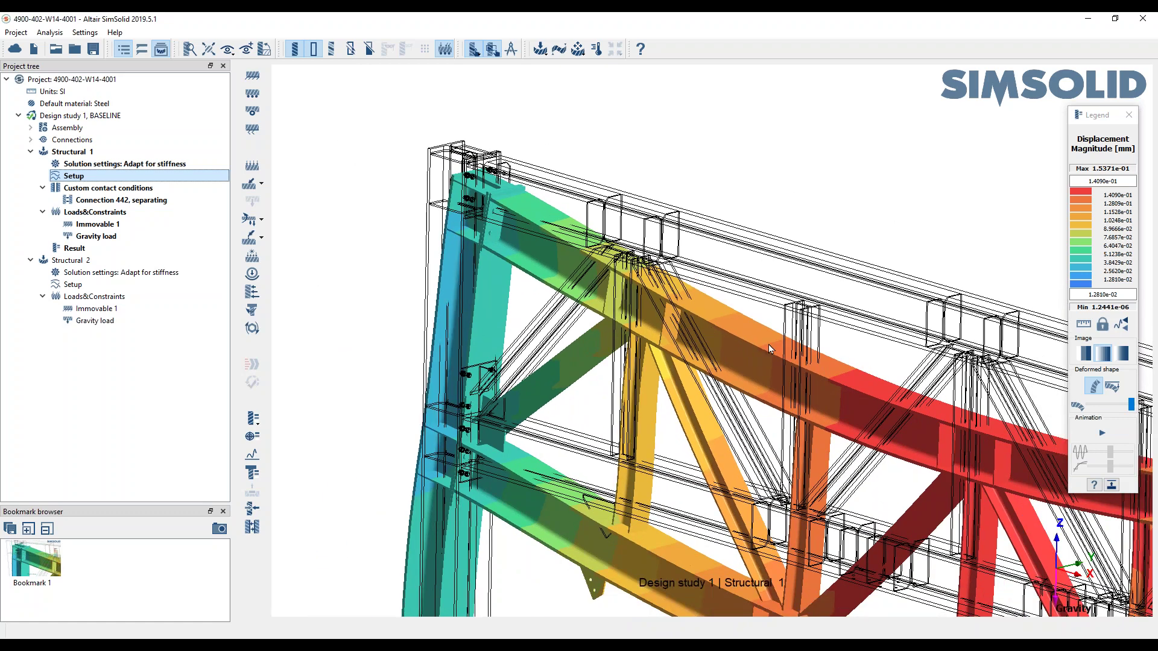
pyautogui.scroll(5, 716, 308)
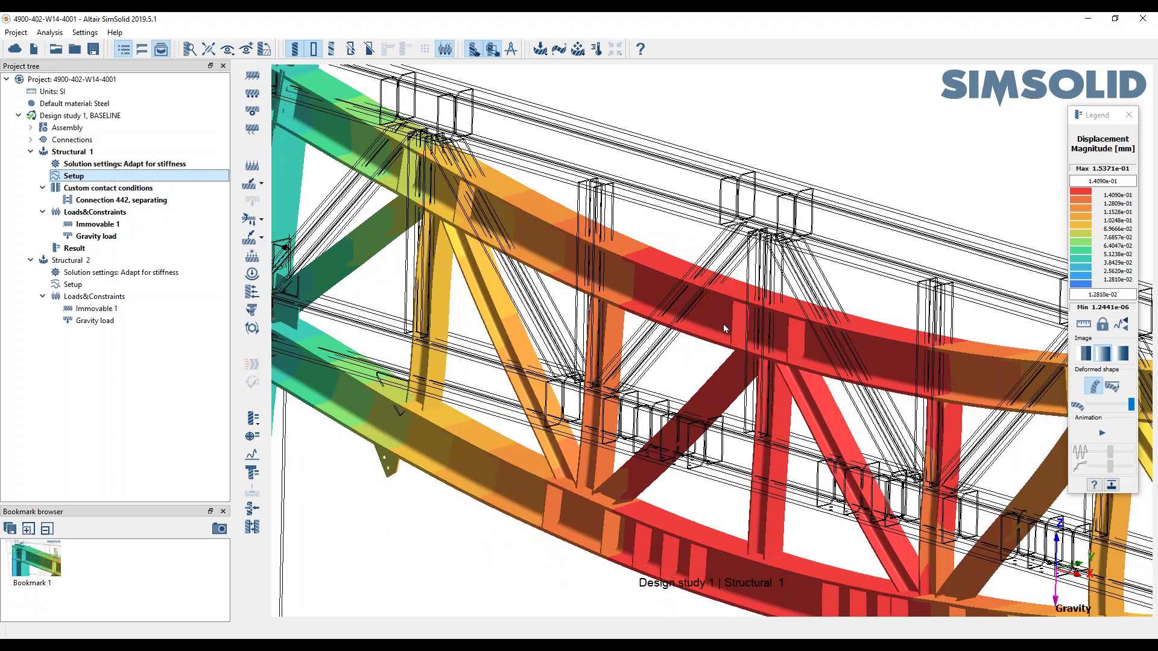
pyautogui.scroll(-6, 787, 351)
pyautogui.moveTo(799, 349); pyautogui.dragTo(500, 192, button='right')
pyautogui.scroll(-3, 660, 272)
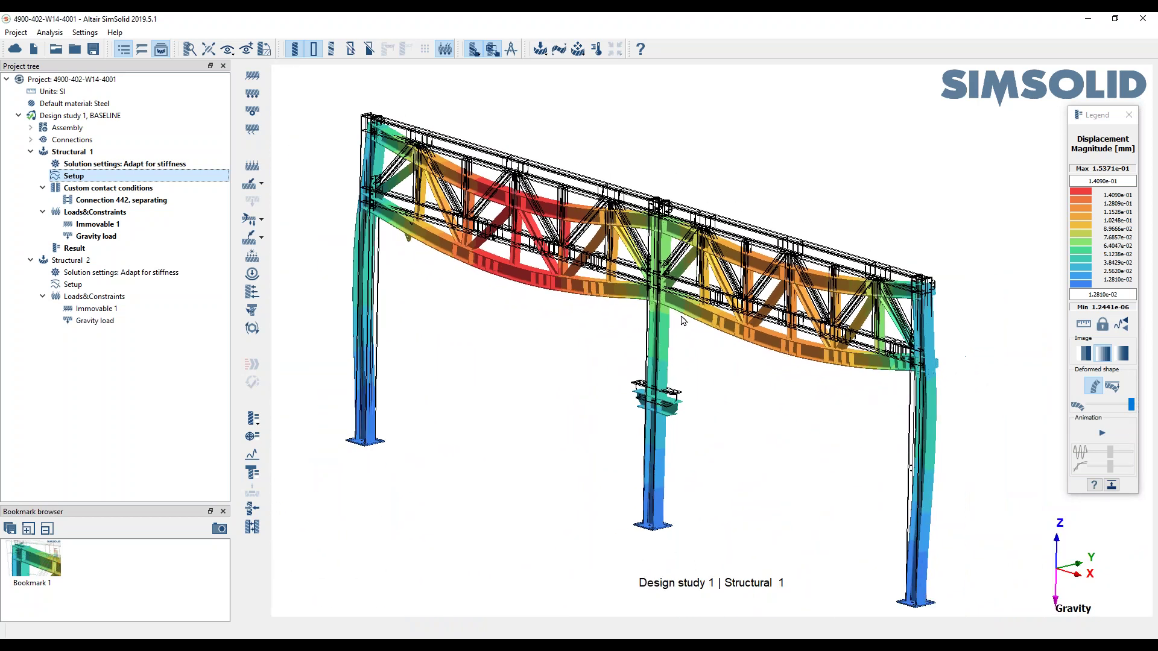
pyautogui.scroll(-2, 684, 326)
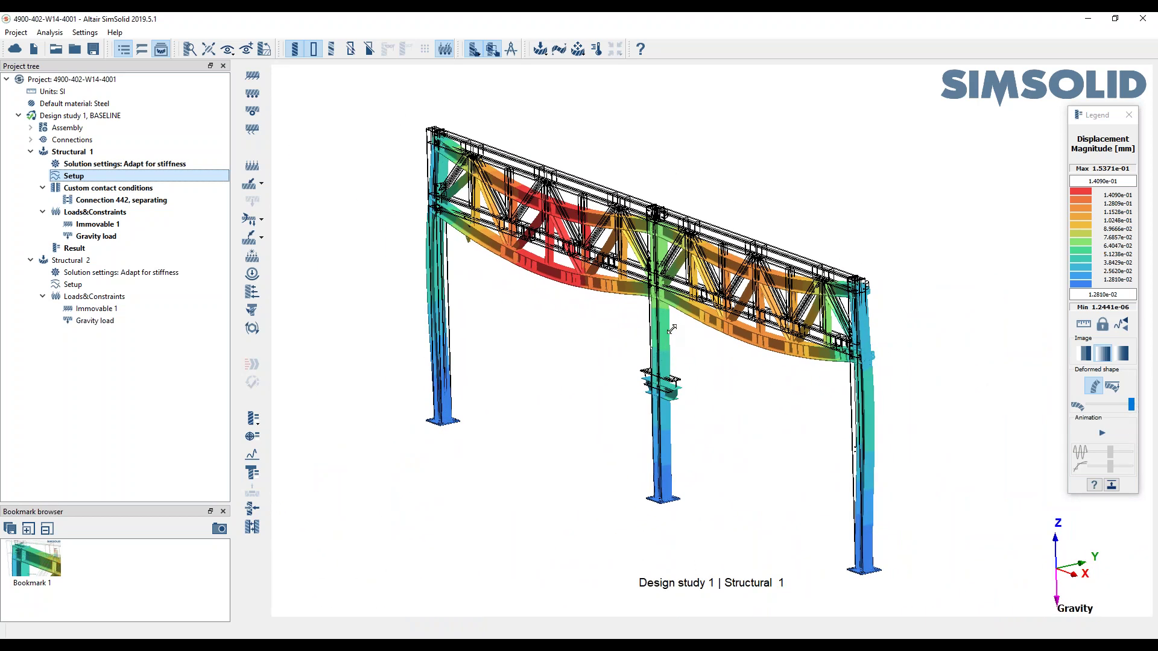